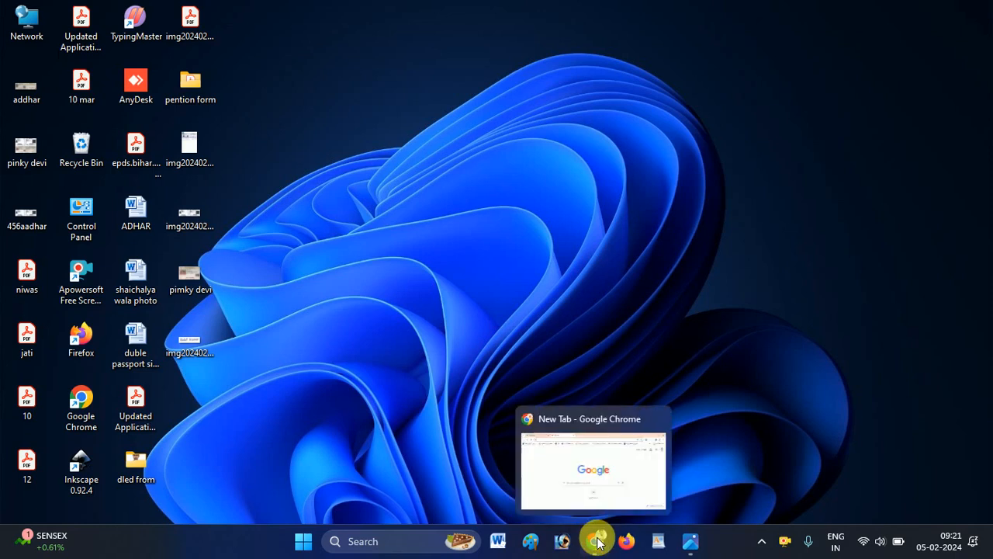
Bring up Chrome and load sarkariresult.com by typing 'sar' in the address bar
click(597, 538)
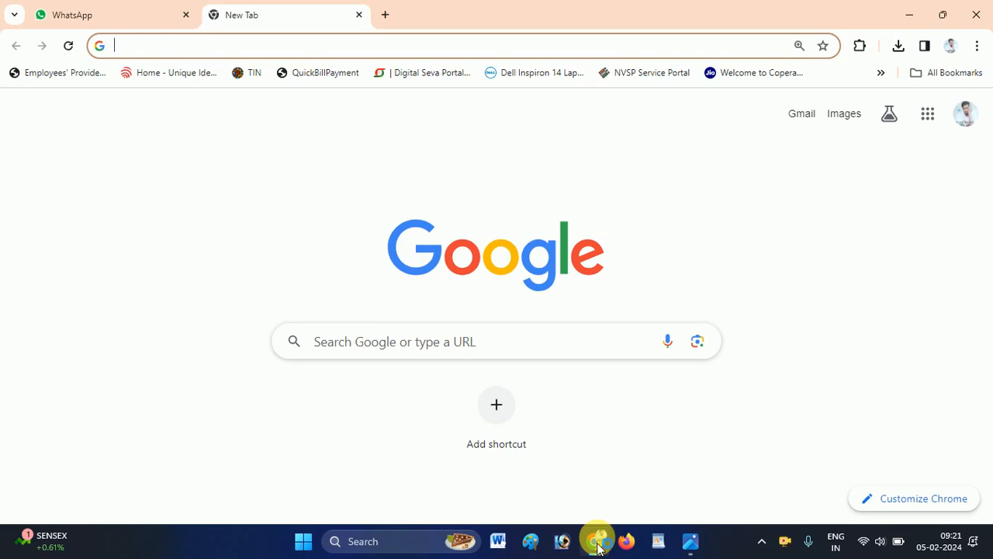
text(sar)
key(Return)
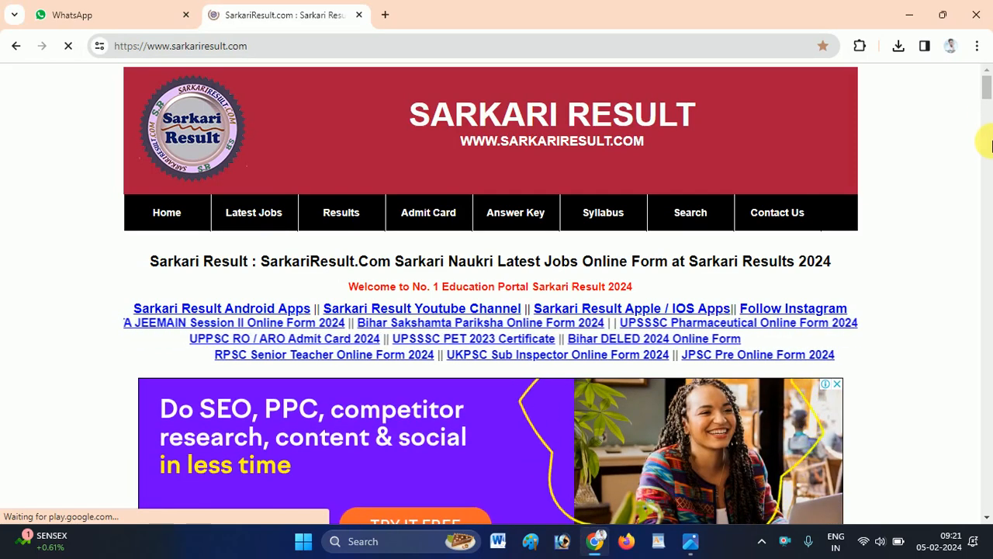
Open the Bihar DELED 2024 Apply Online page and dismiss the pop-up advertisement
drag(986, 88, 988, 118)
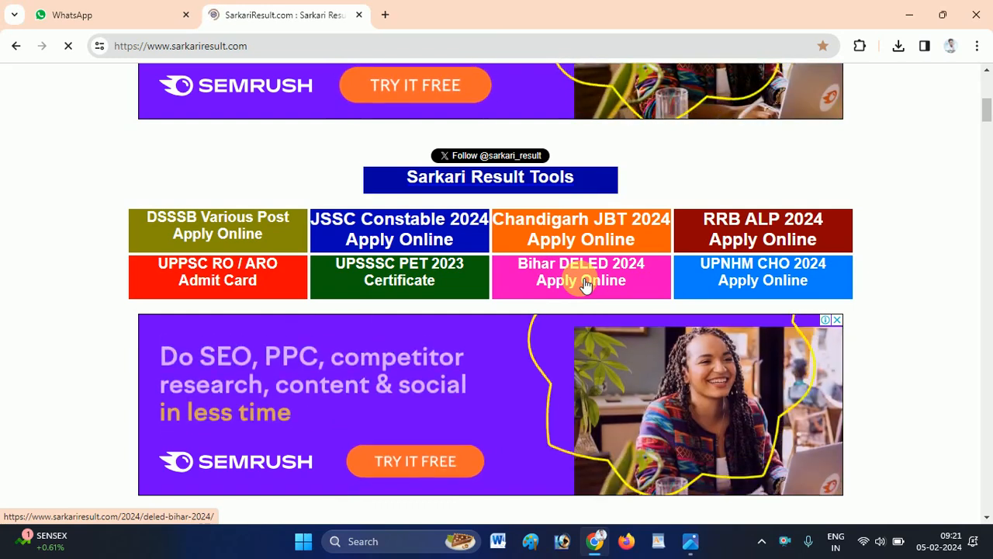
click(585, 285)
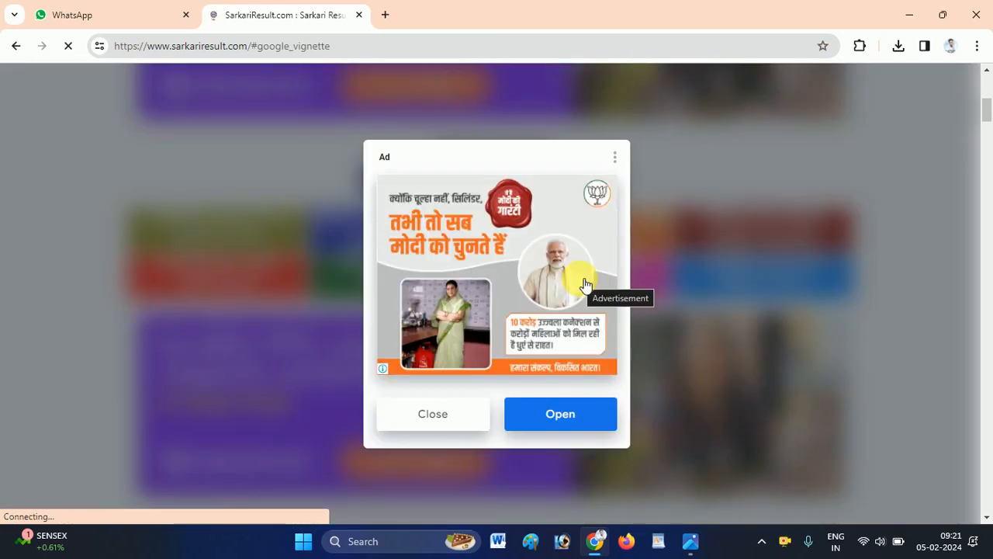
click(442, 428)
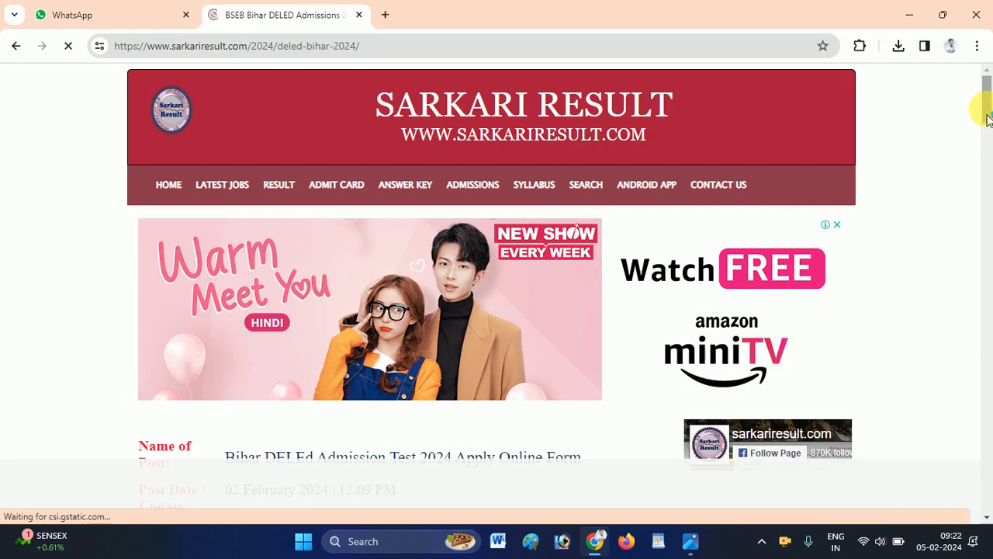
Review the DELED dates, fees and eligibility, then follow the Apply Online link to deledbihar.com
drag(987, 118, 987, 258)
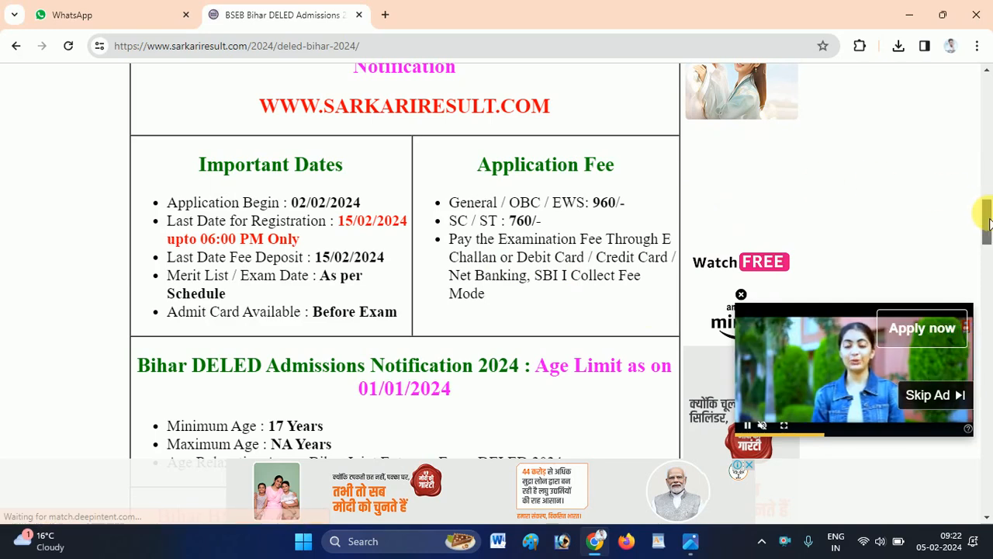
scroll(988, 222, down, 3)
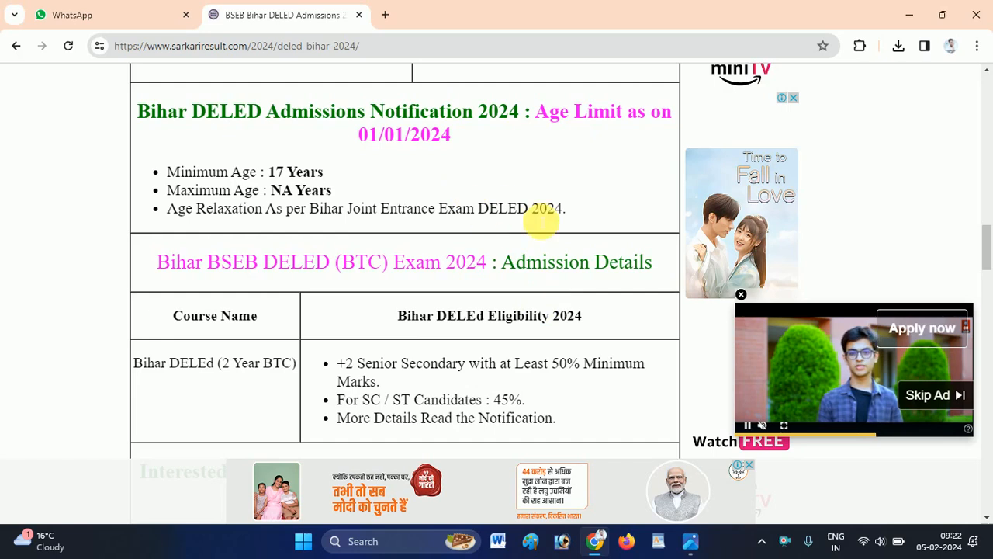
scroll(987, 233, down, 2)
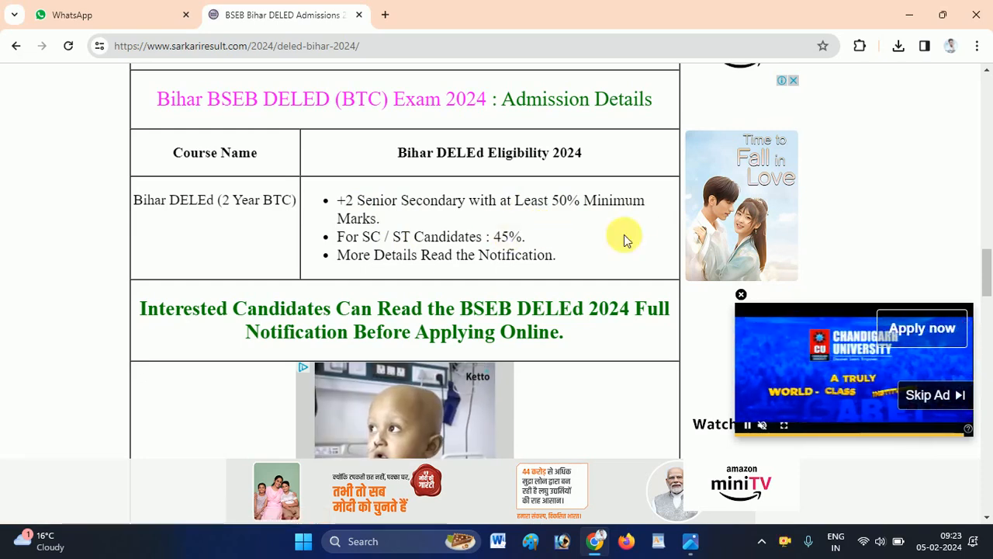
drag(983, 272, 989, 380)
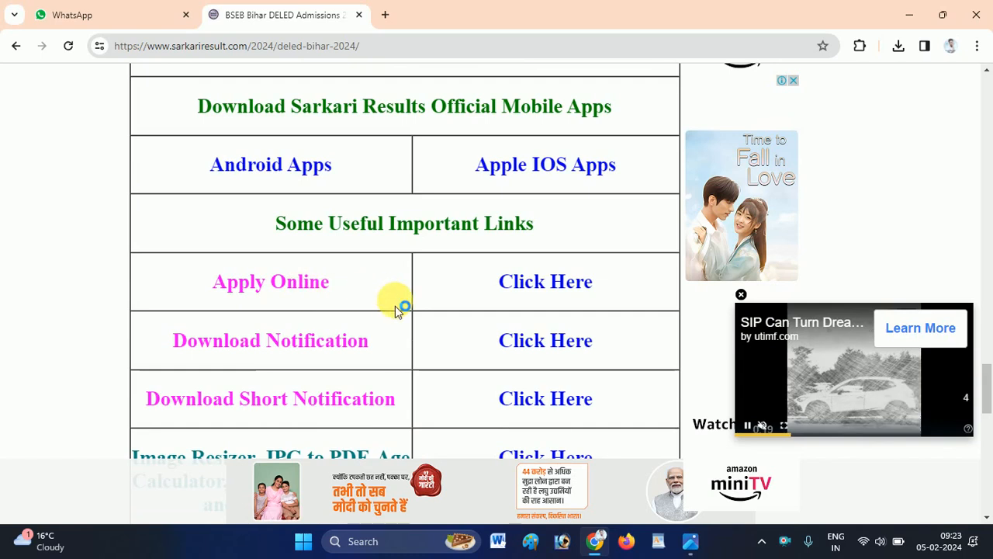
click(557, 288)
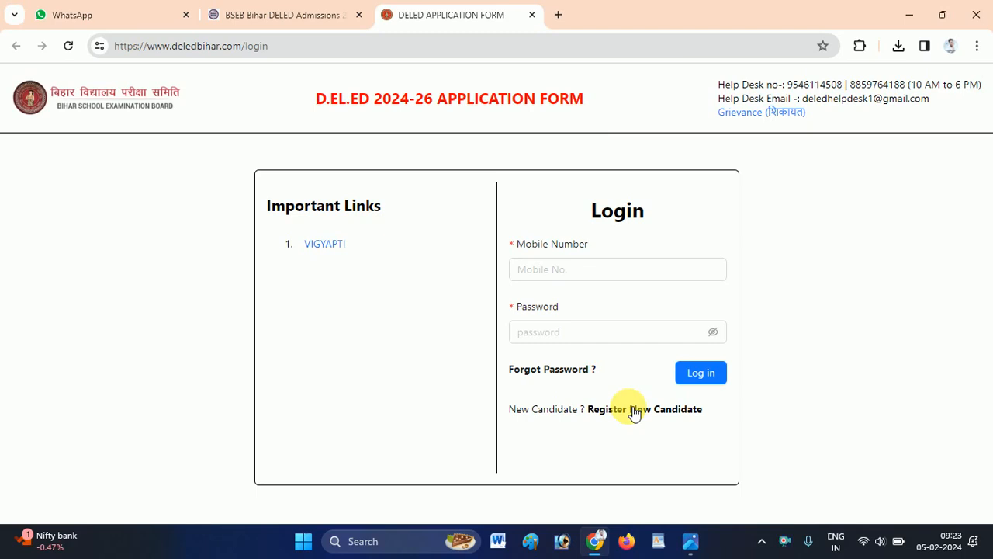
Start a new candidate sign-up and enter the candidate's full name in Name and Confirm Name
click(633, 410)
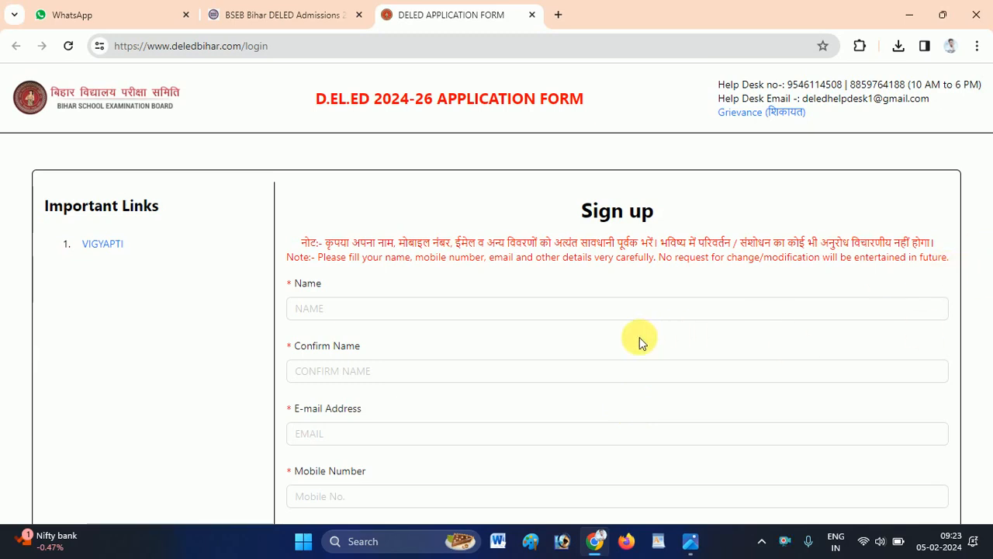
scroll(643, 346, down, 2)
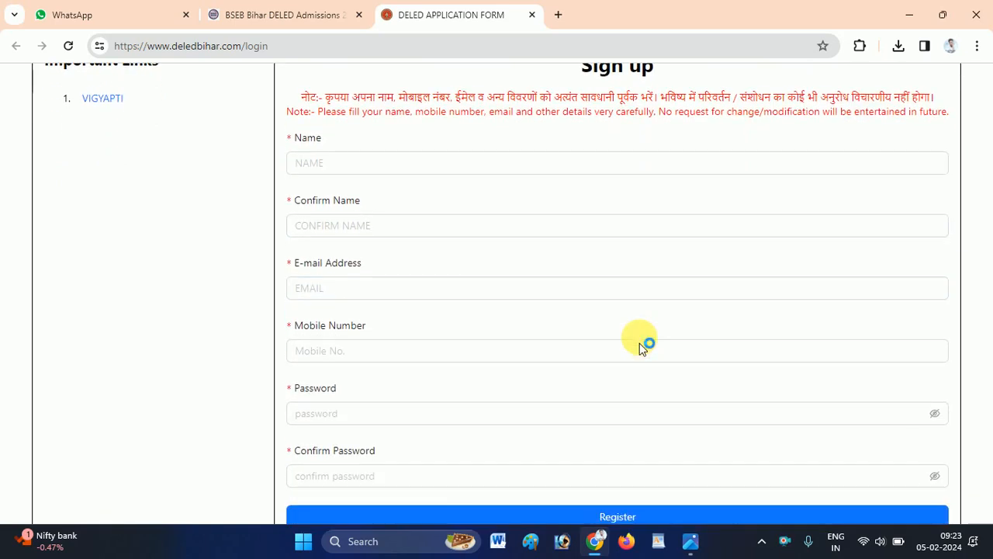
click(324, 166)
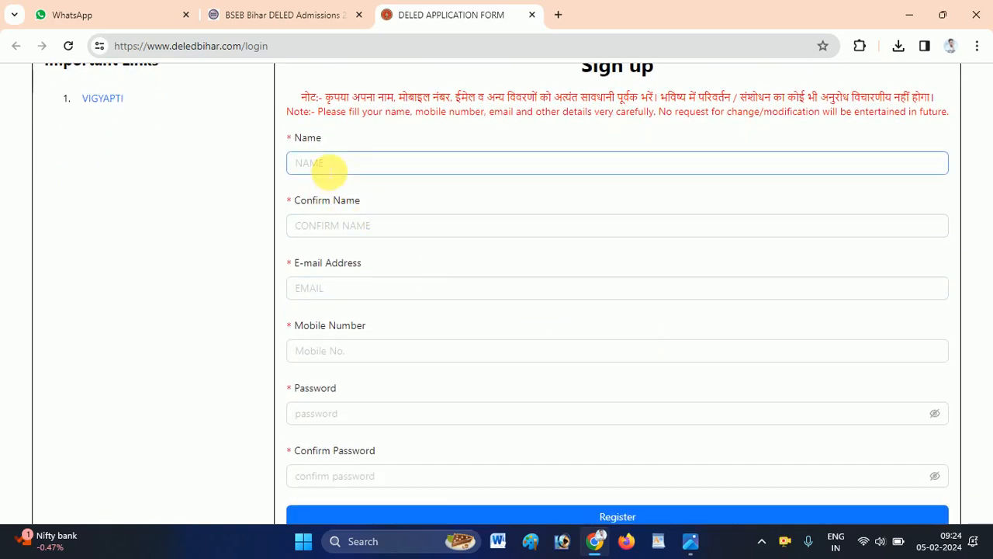
click(329, 169)
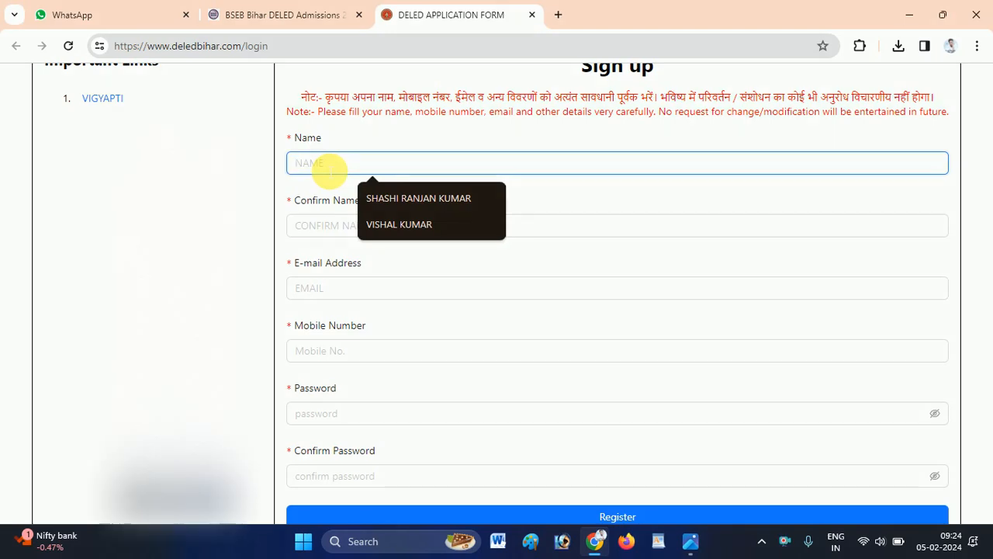
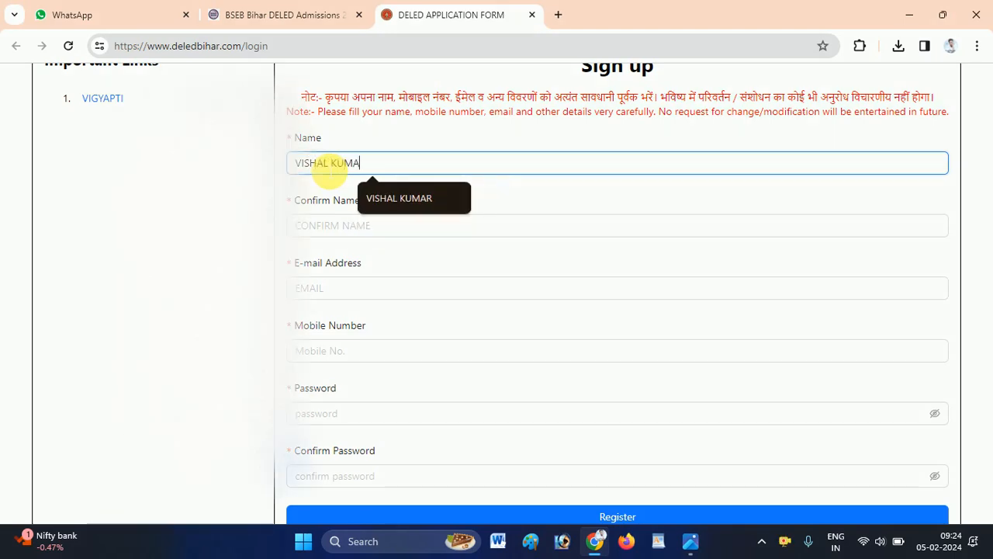
key(Tab)
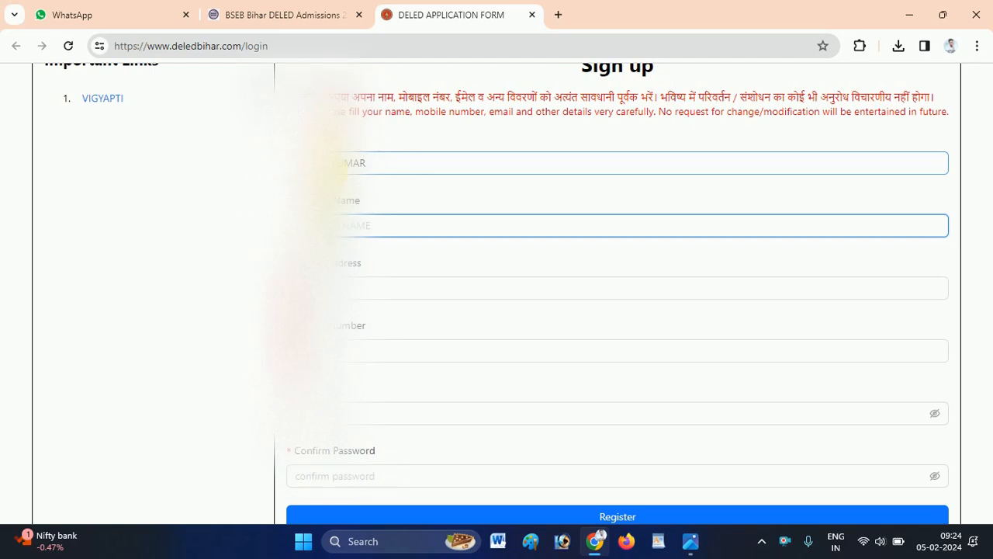
text(V)
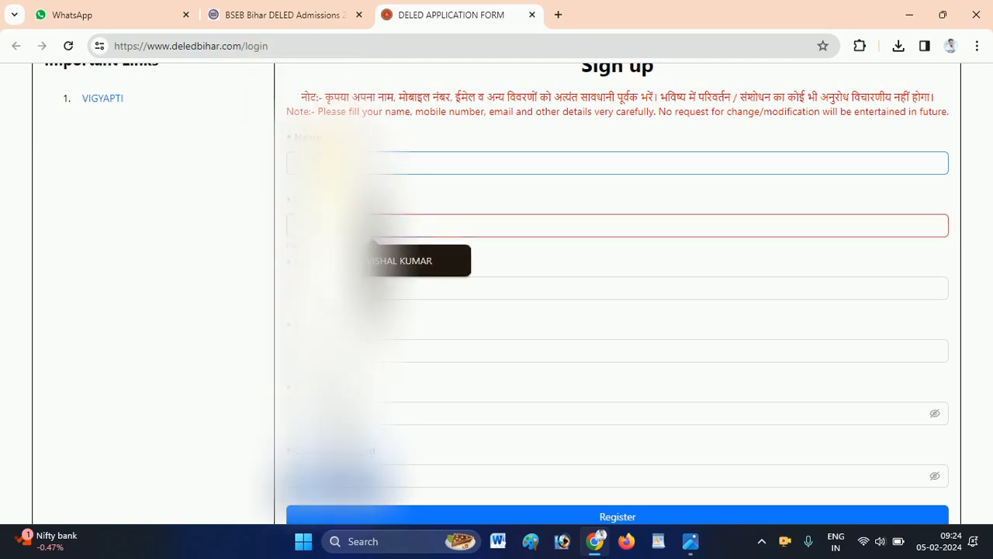
key(Down)
key(Return)
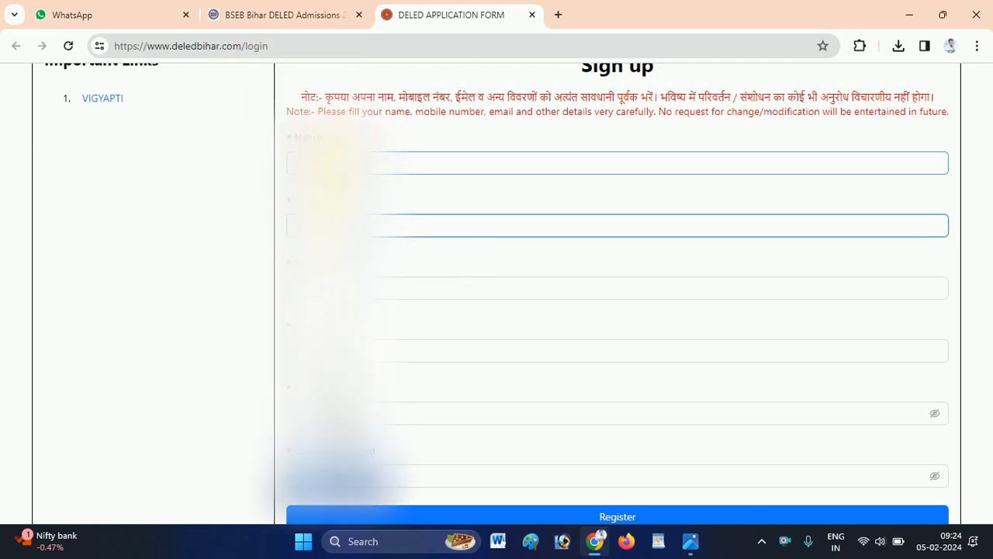
key(Tab)
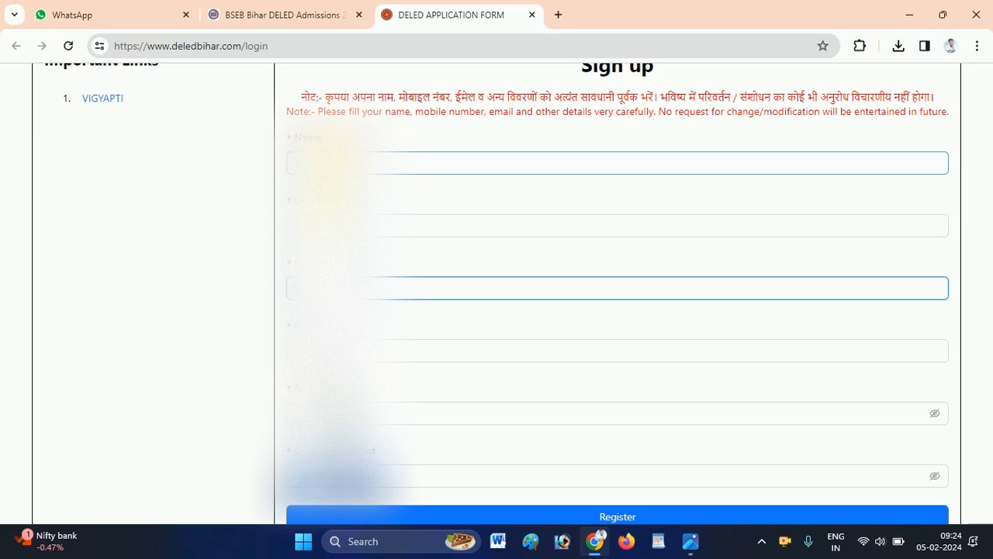
Fill in the candidate's e-mail address and mobile number
text(V)
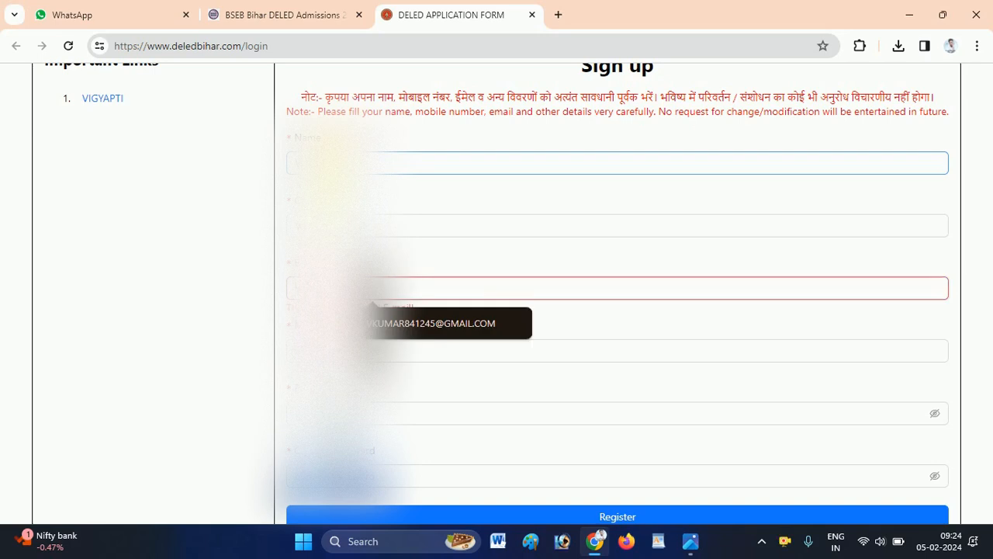
text(a)
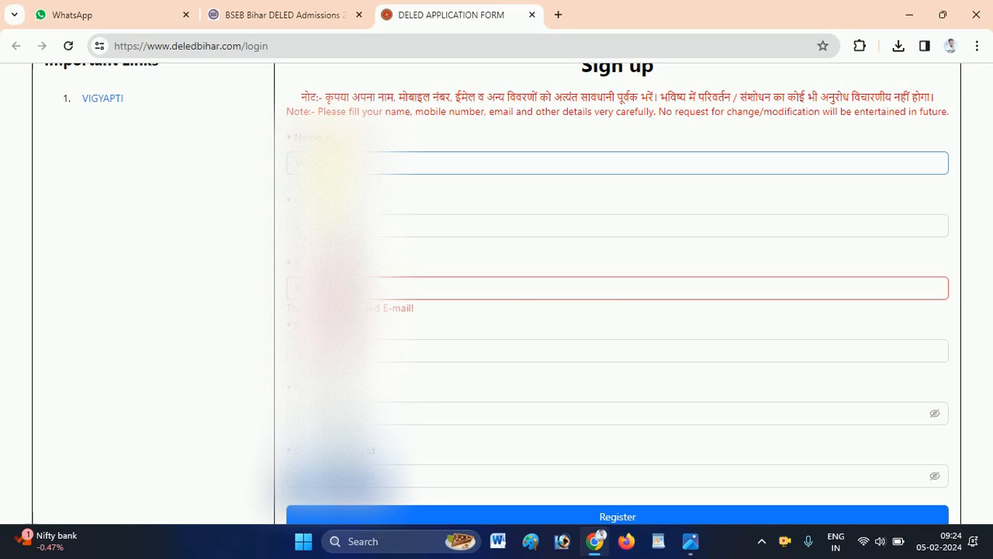
text(GMAIL.COM)
key(Tab)
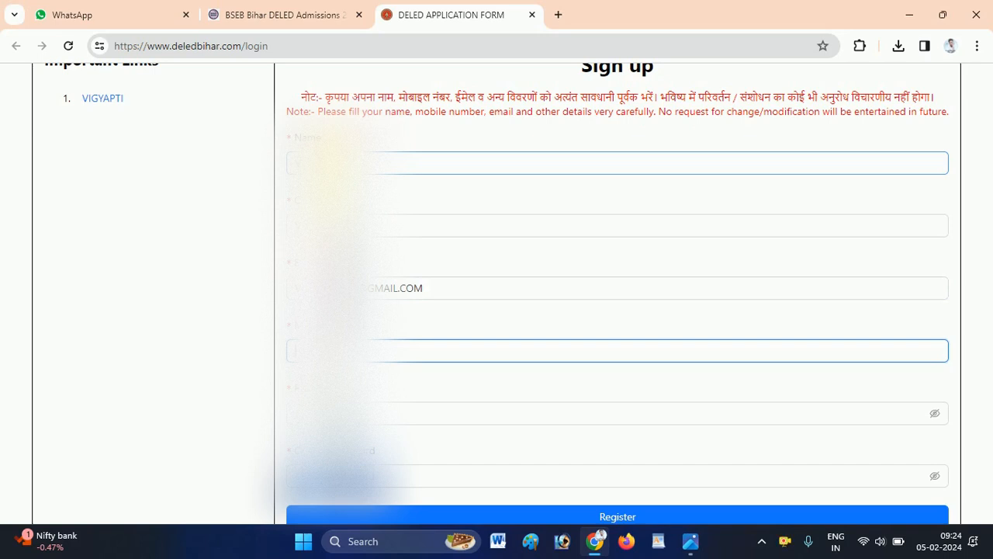
text(8)
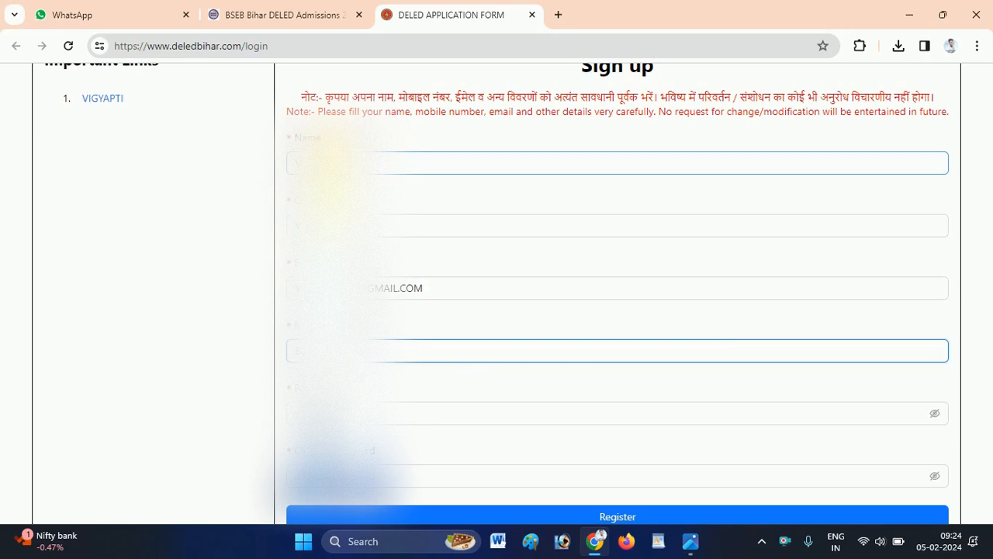
key(Tab)
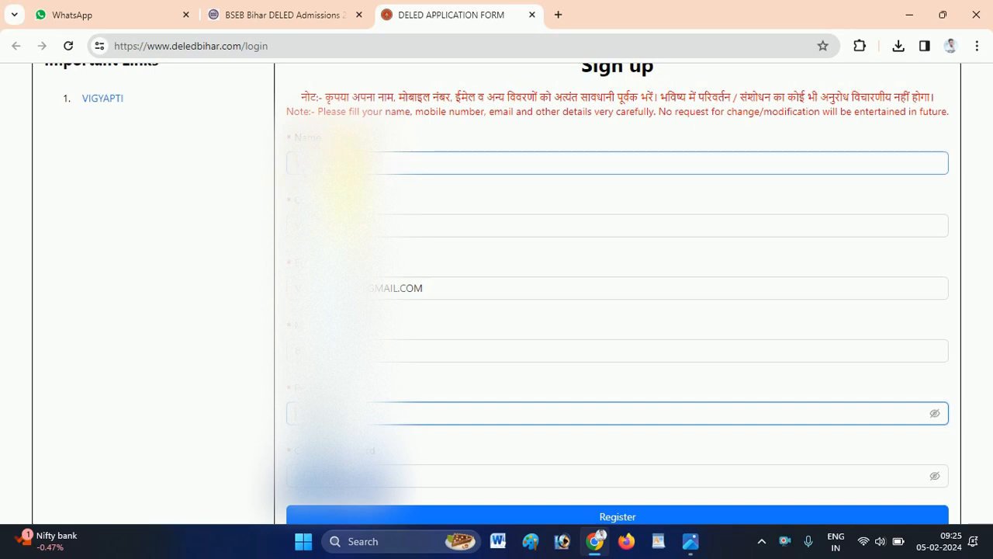
Enter the account password twice and submit the form with Register
text(•)
key(Tab)
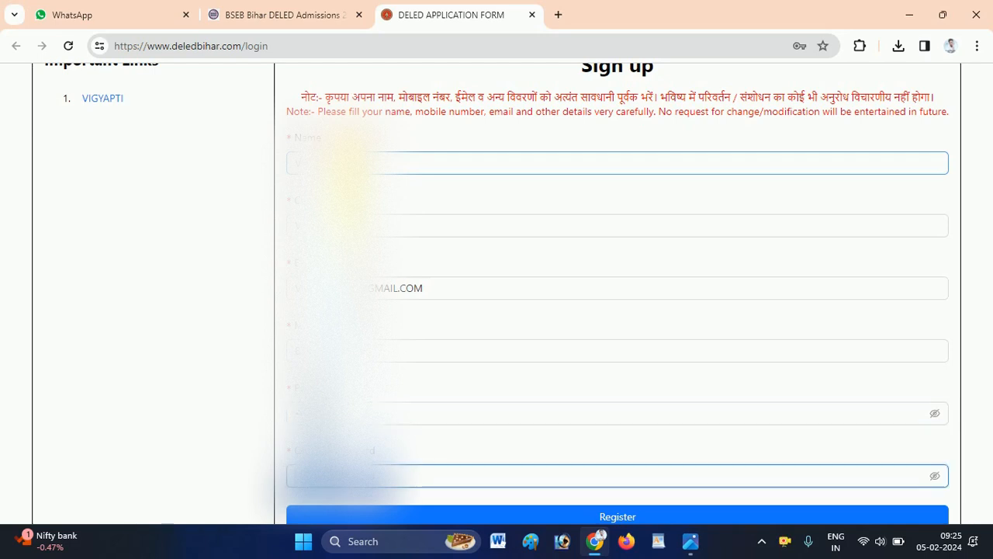
text(••••)
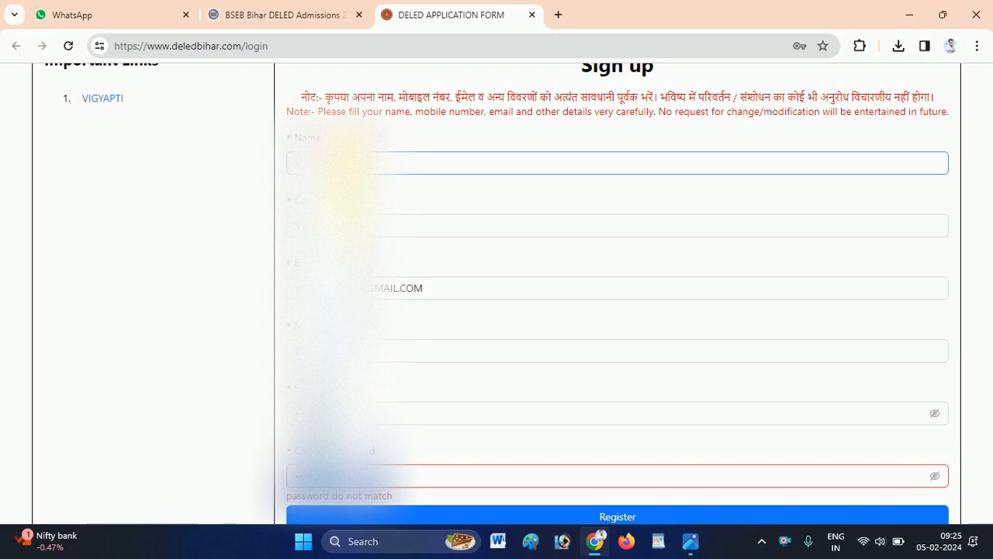
text(•)
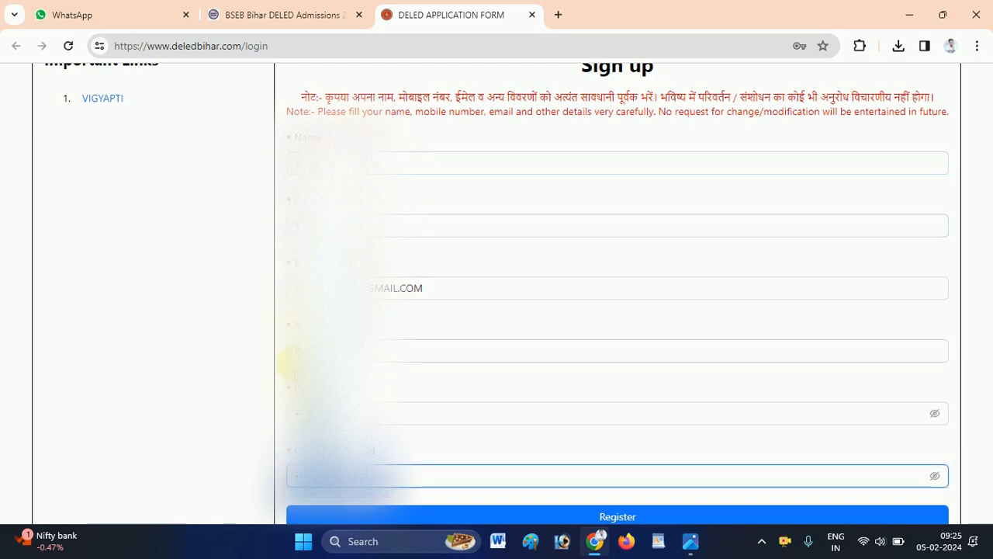
click(411, 444)
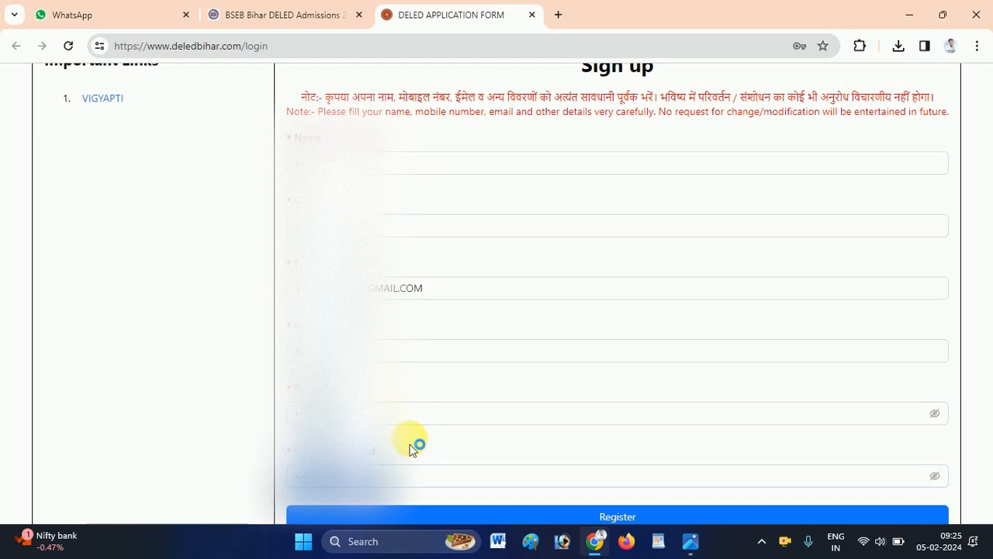
click(619, 517)
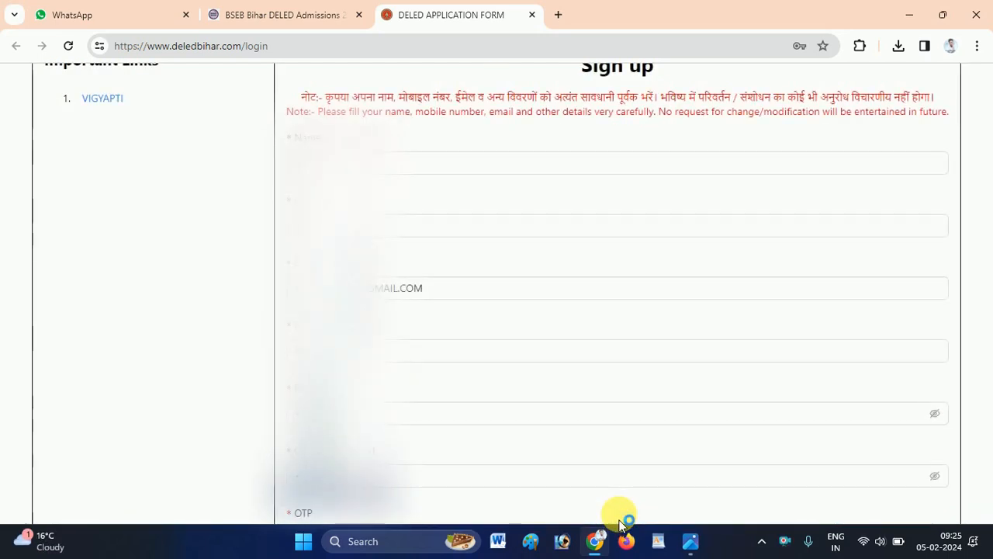
Enter the received OTP verification code and complete the candidate registration
click(620, 445)
scroll(620, 448, down, 3)
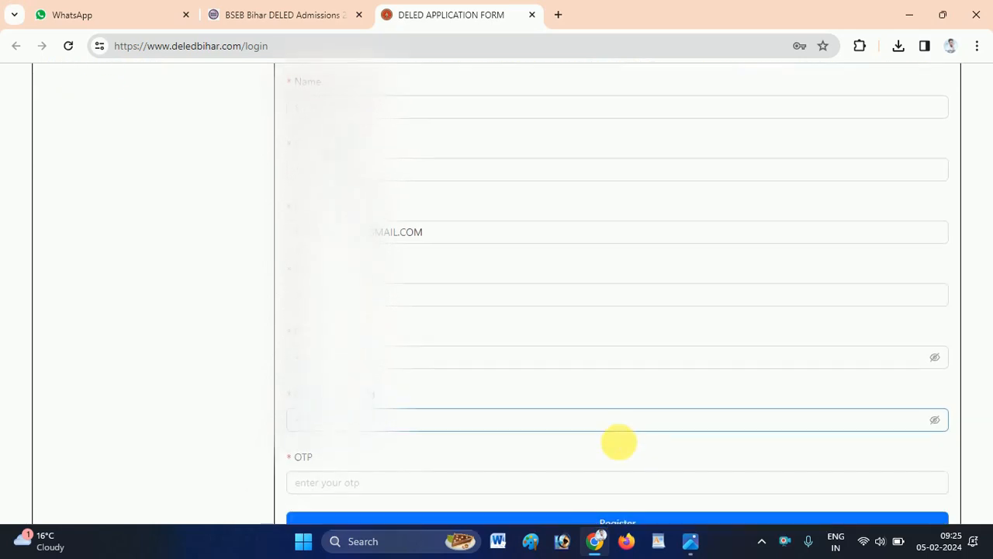
click(390, 429)
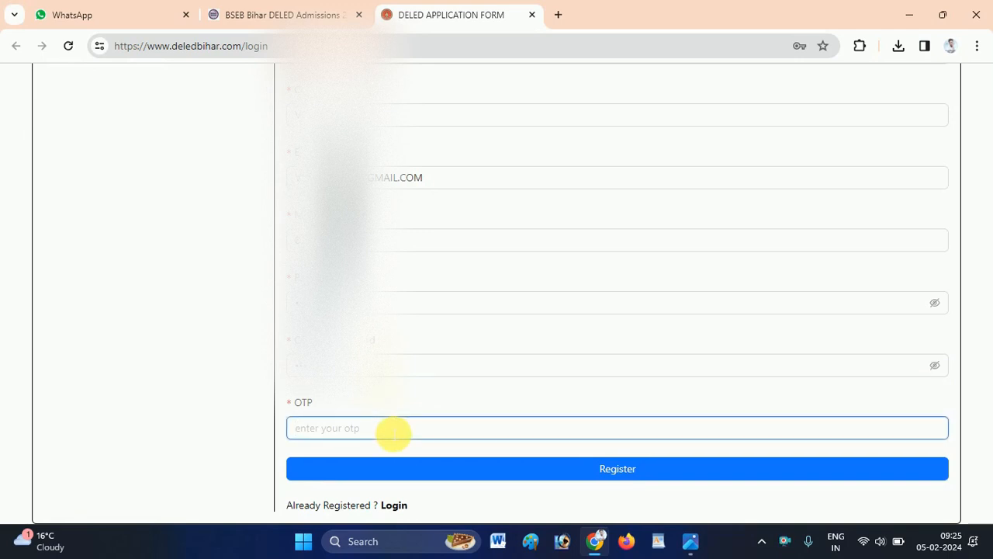
click(601, 470)
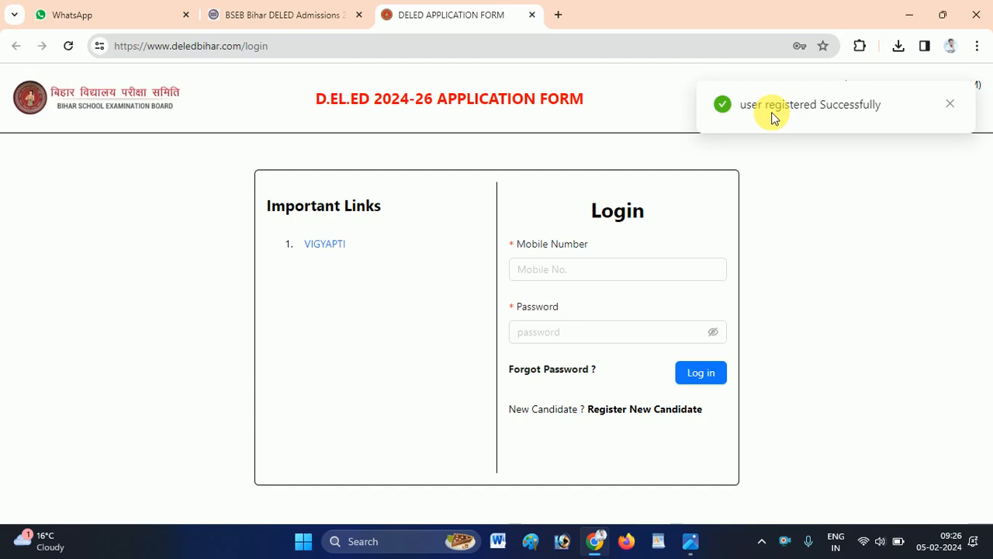
Log in with the registered mobile number and account password
click(559, 269)
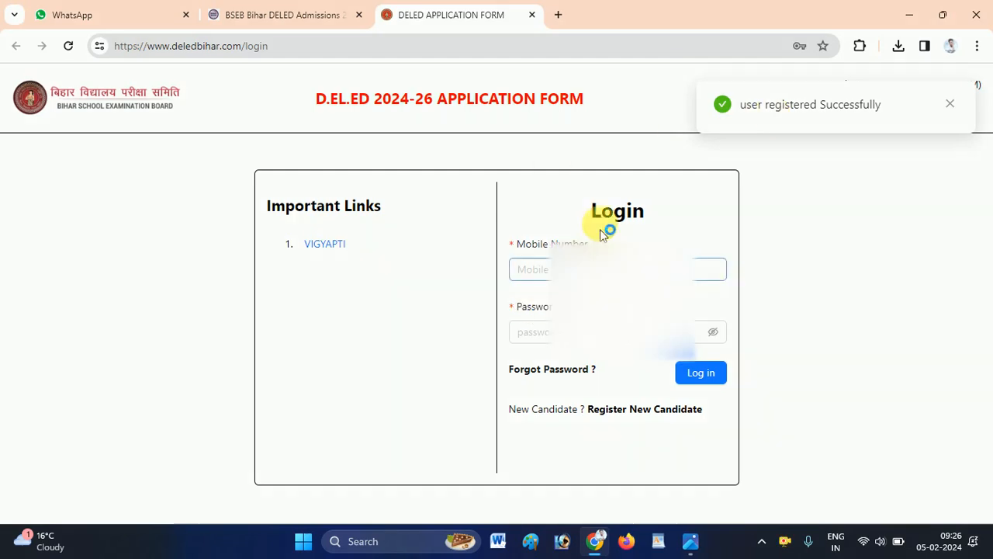
click(574, 269)
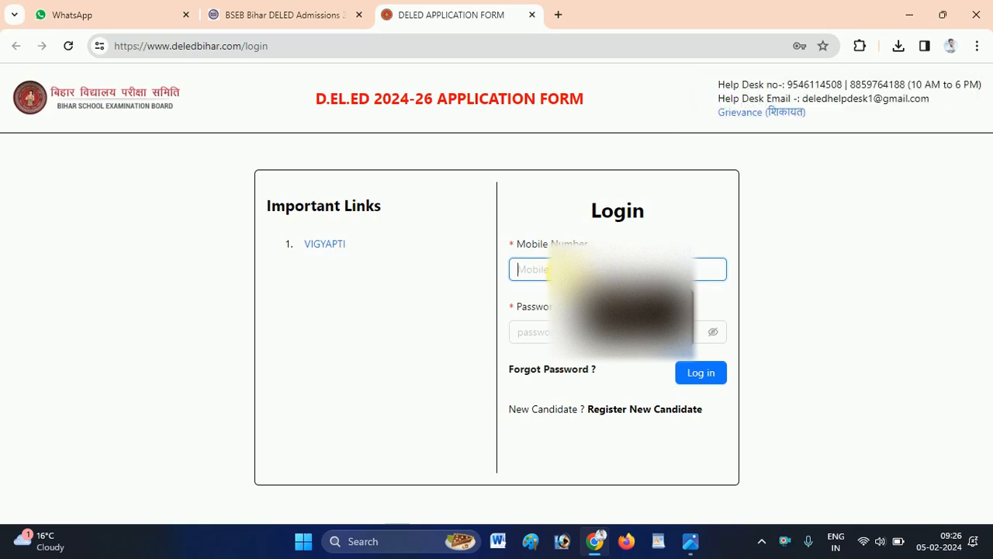
click(556, 339)
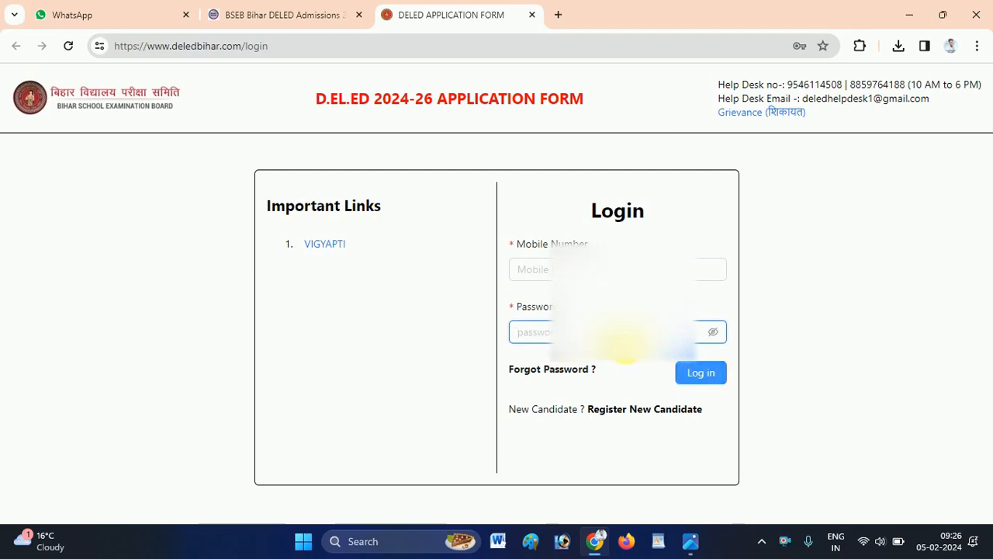
click(574, 271)
text(822881)
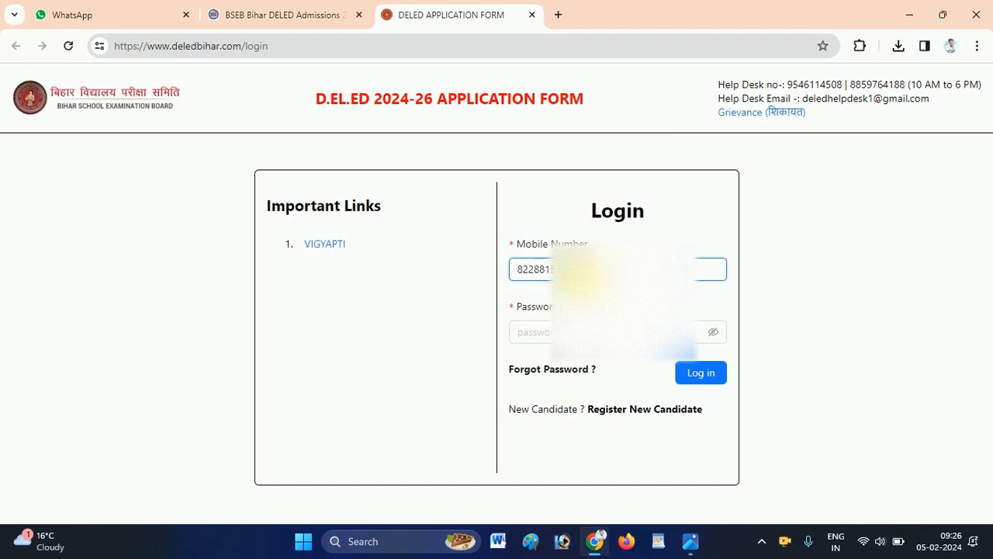
click(580, 332)
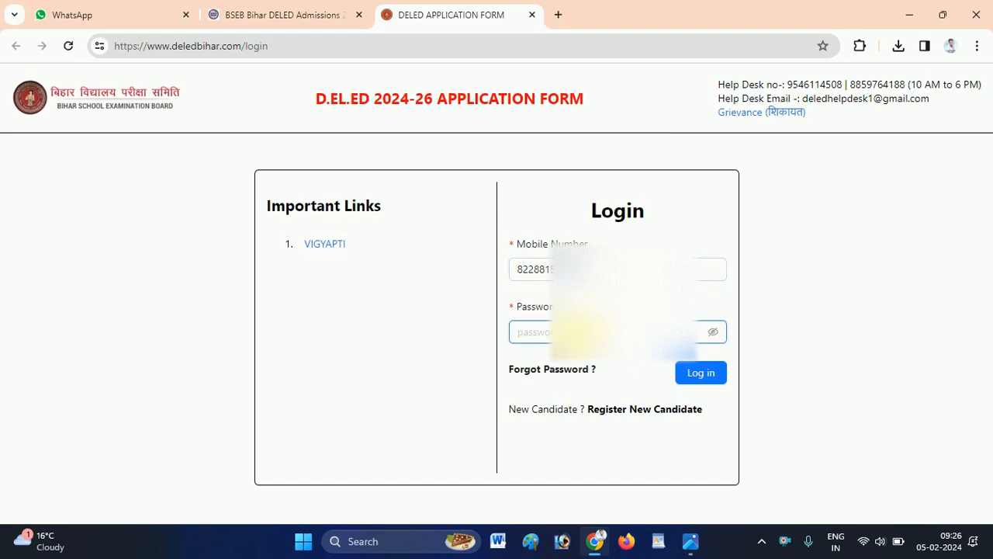
text(*********)
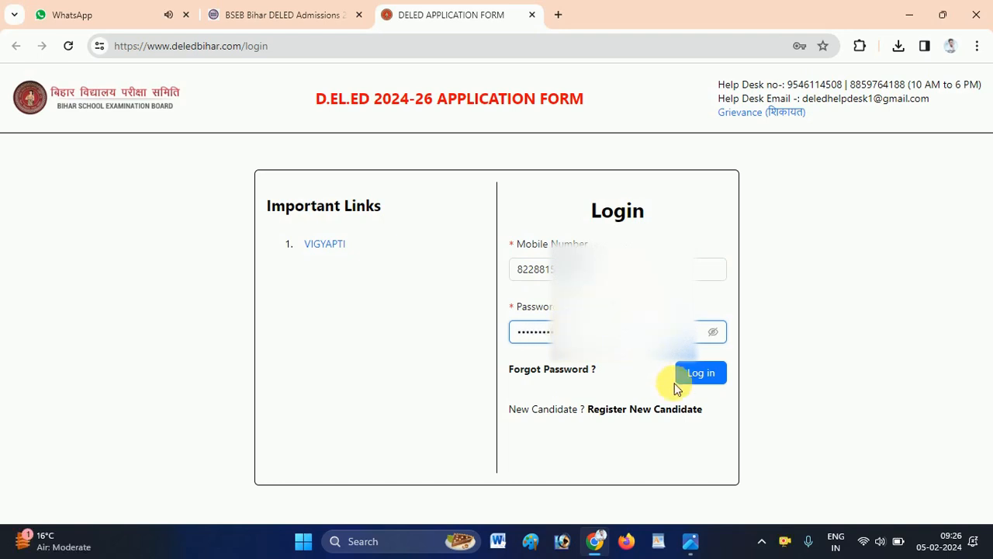
click(702, 376)
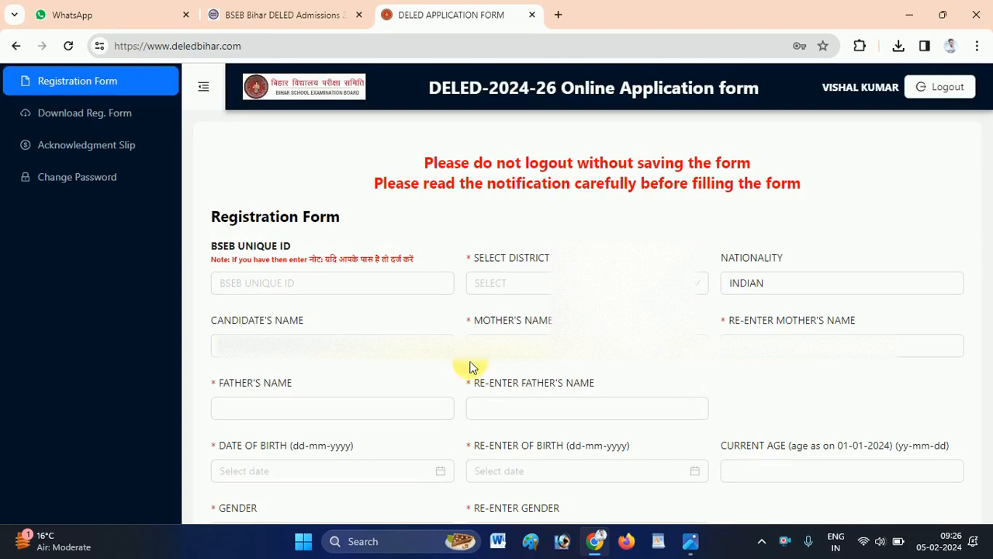
click(508, 285)
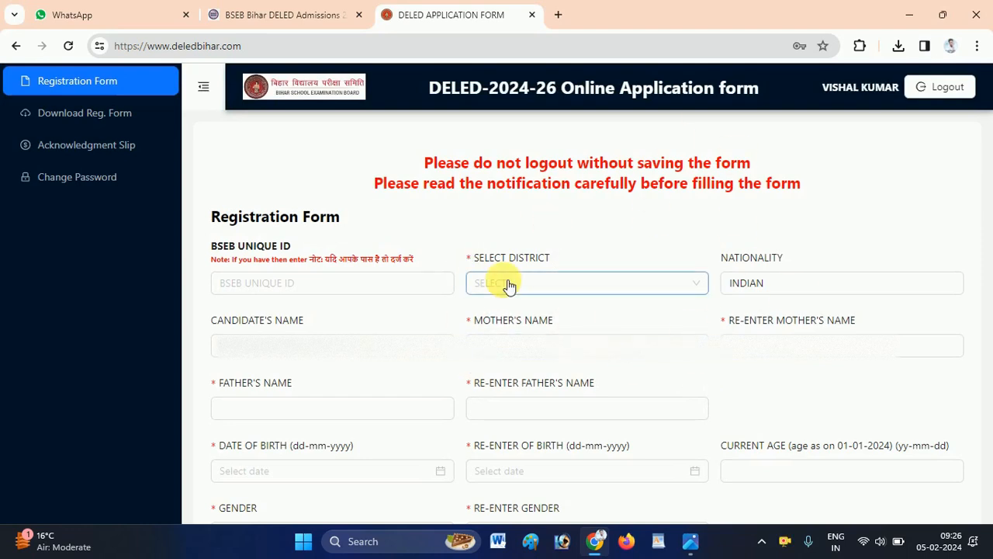
click(355, 273)
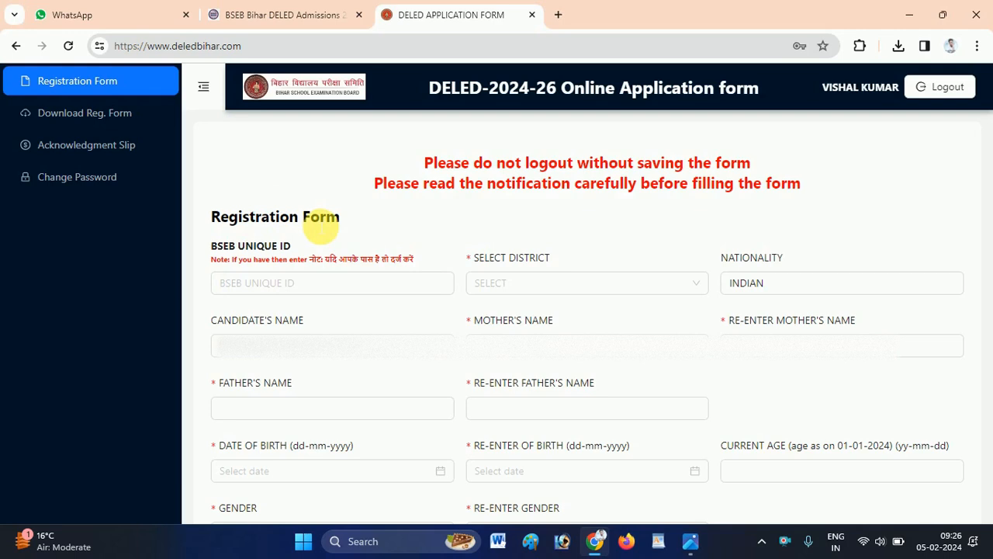
click(225, 262)
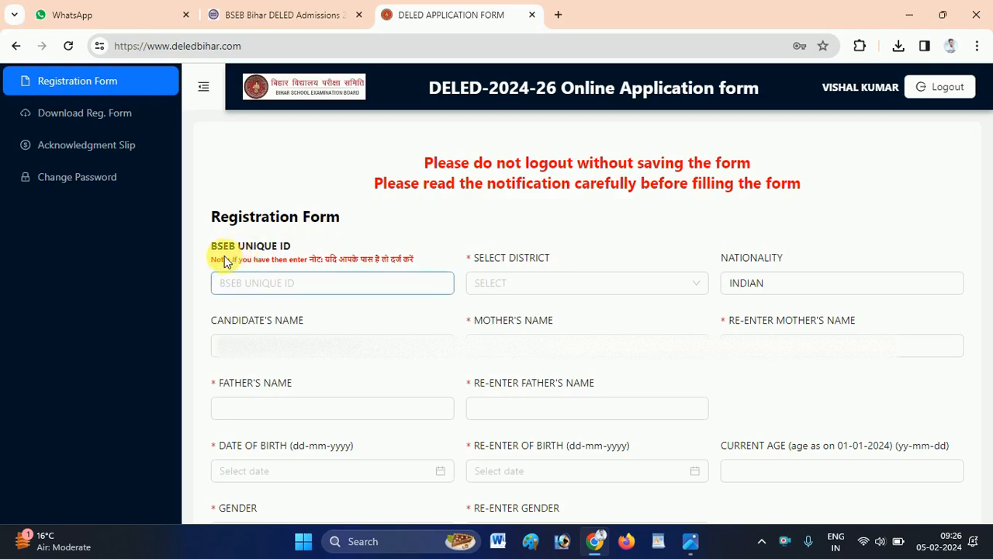
click(226, 264)
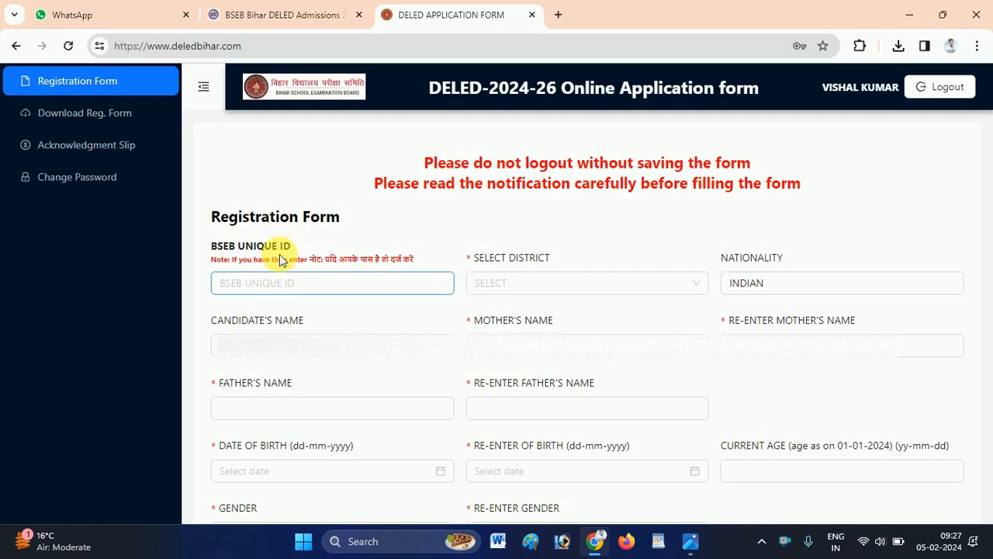
click(218, 263)
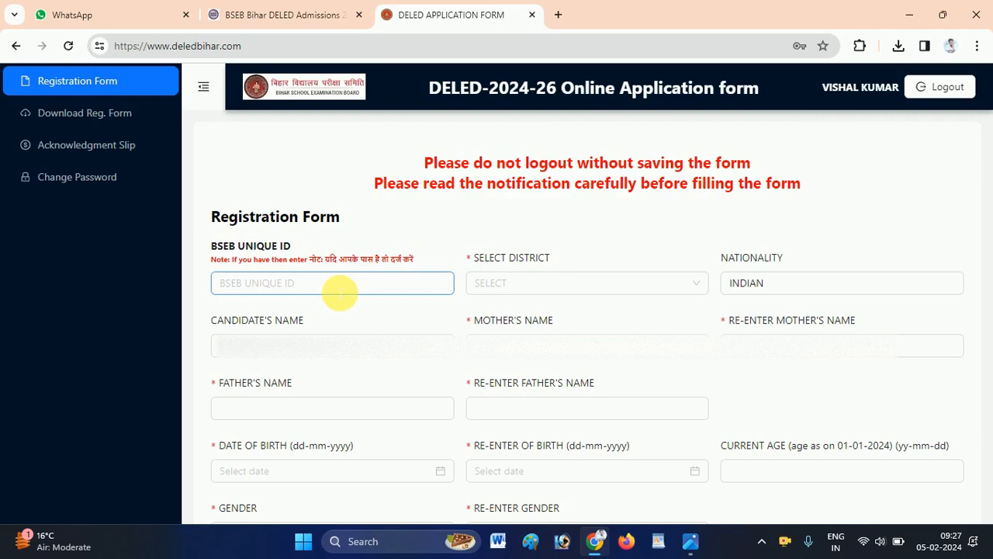
click(339, 291)
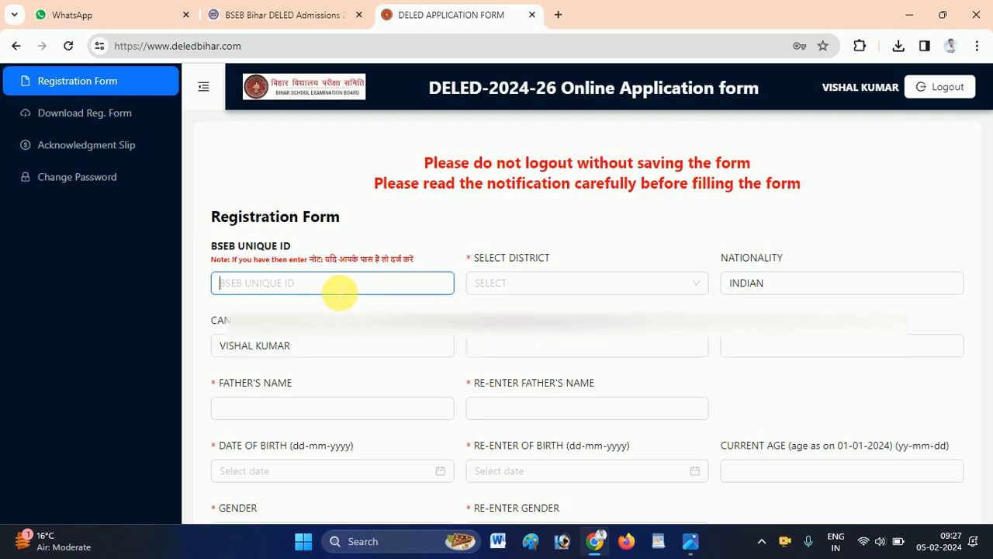
Choose SIWAN (42) as the district and check the prefilled nationality and candidate name
click(518, 289)
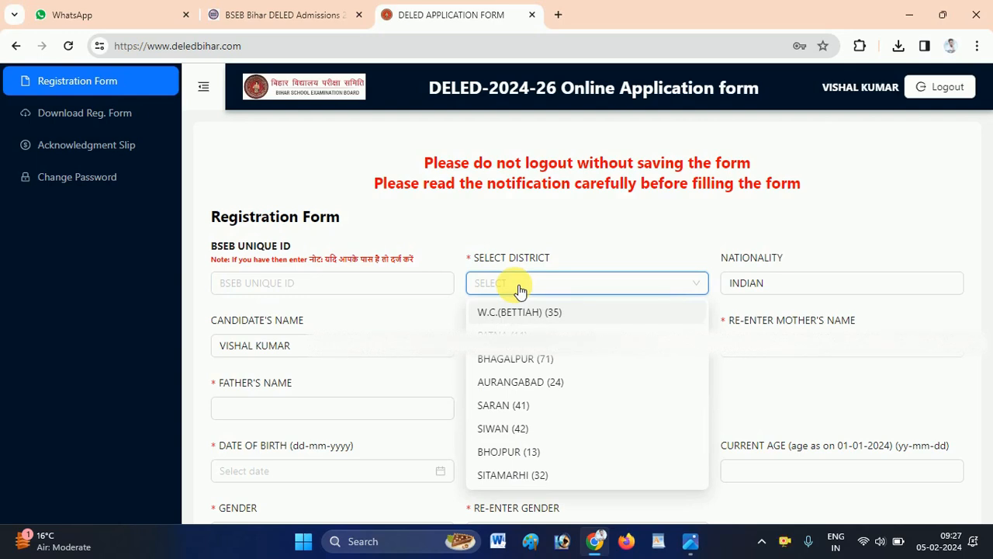
click(516, 429)
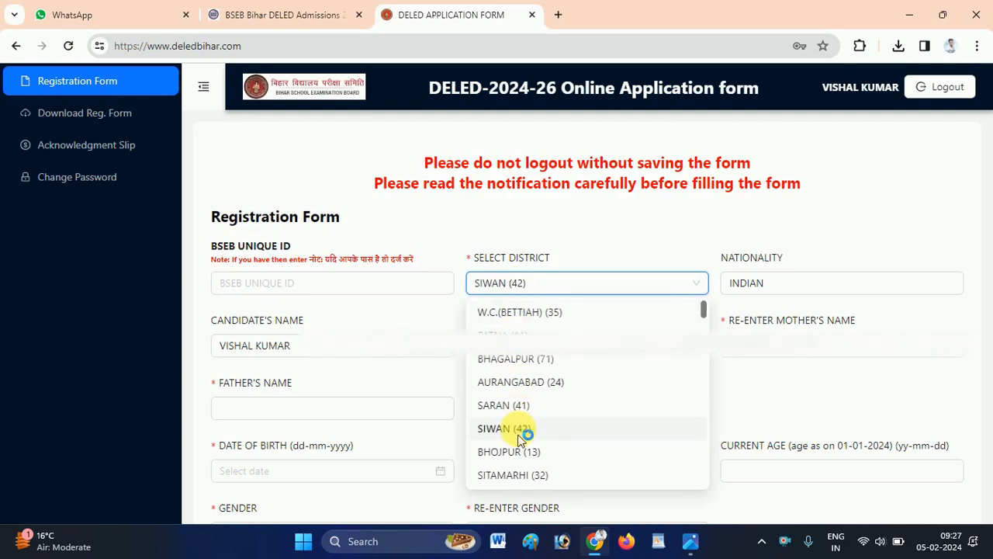
click(743, 283)
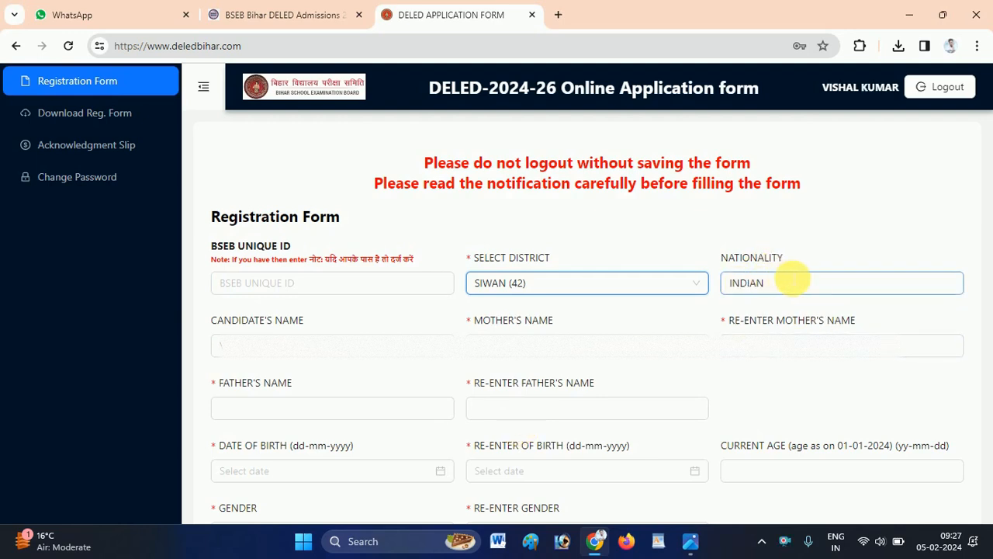
click(243, 330)
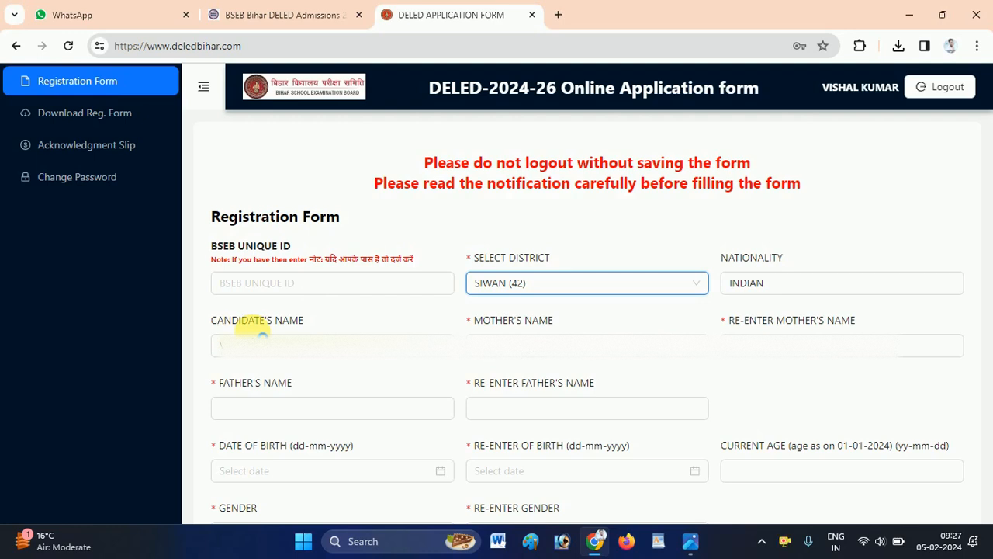
click(303, 350)
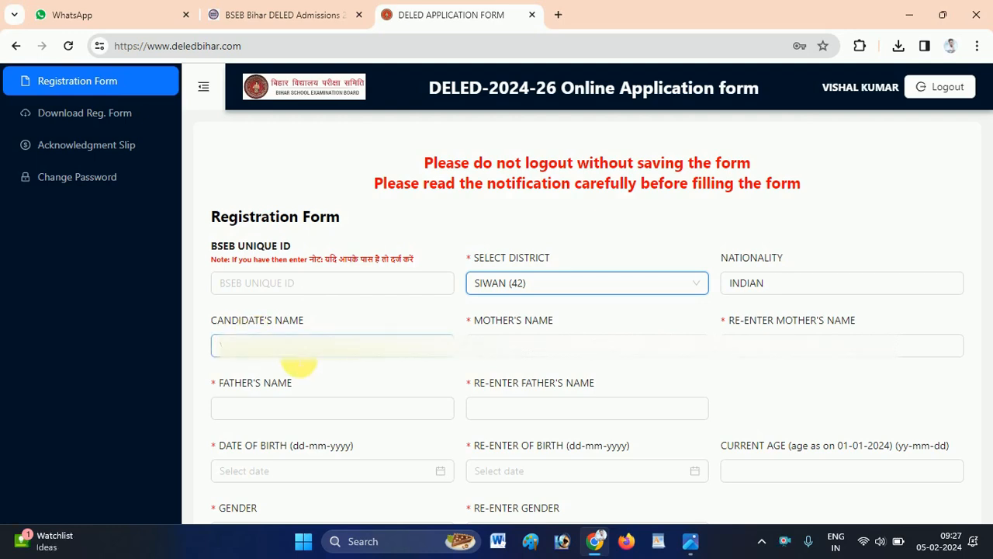
Enter the mother's name and move on to its re-entry field
click(524, 353)
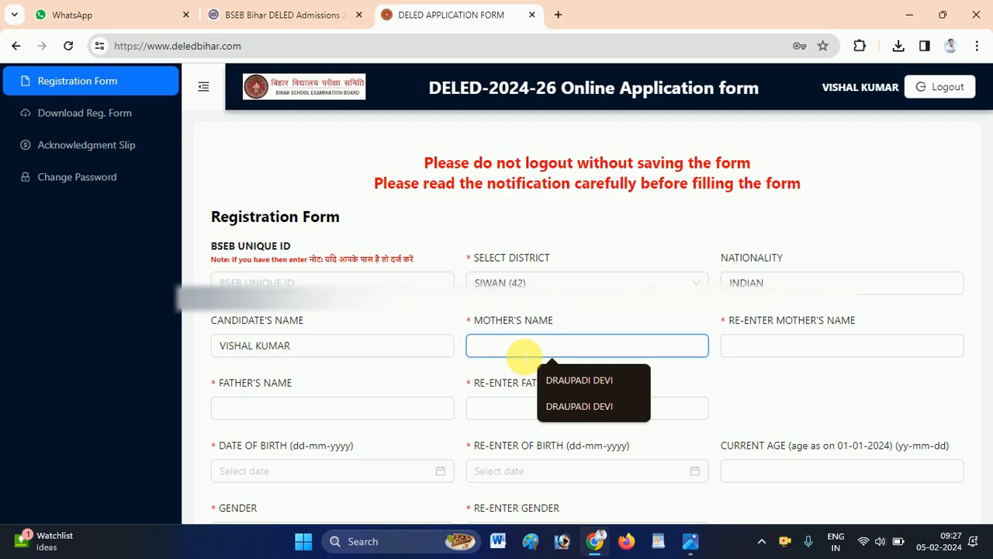
text(S)
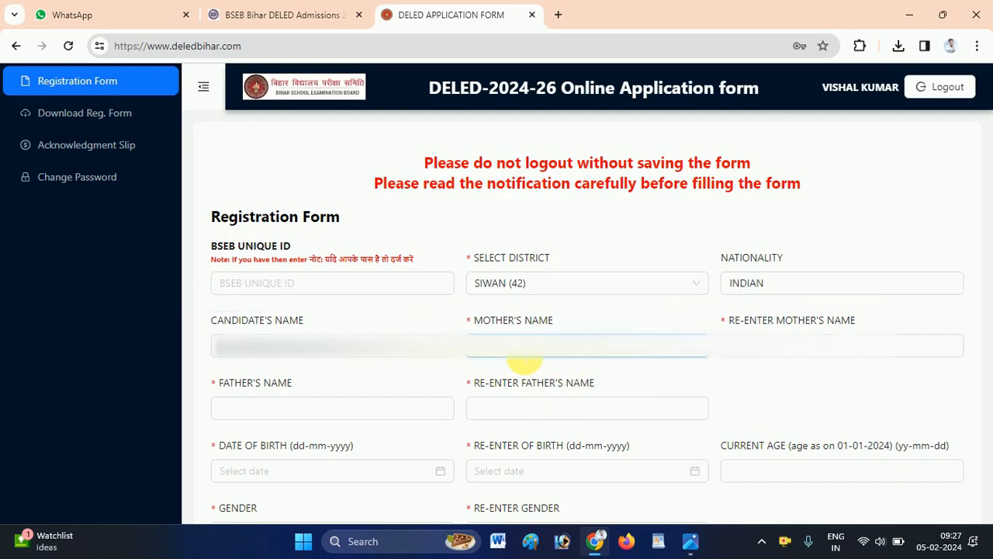
key(Tab)
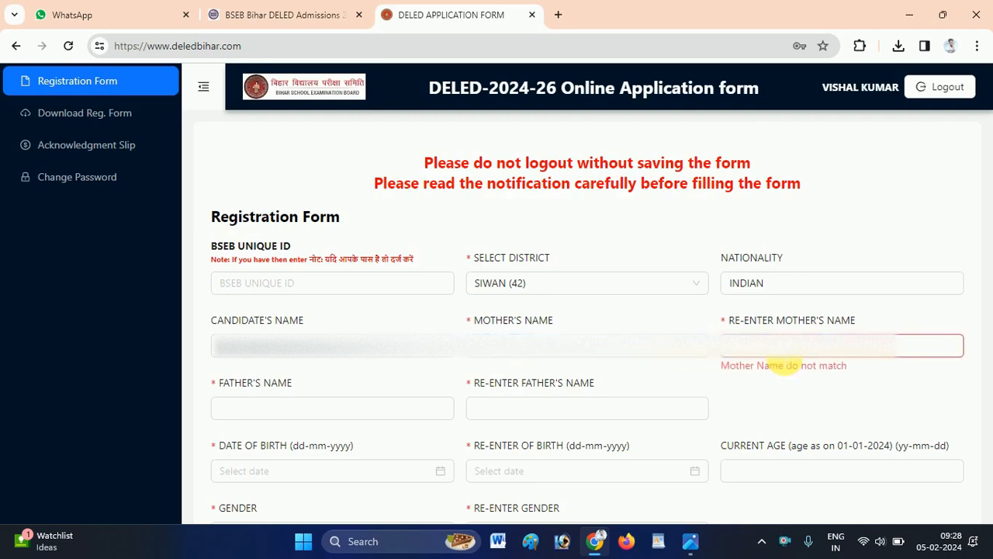
Fix the mother's name re-entry, then enter the father's name and paste it into its confirmation
click(784, 357)
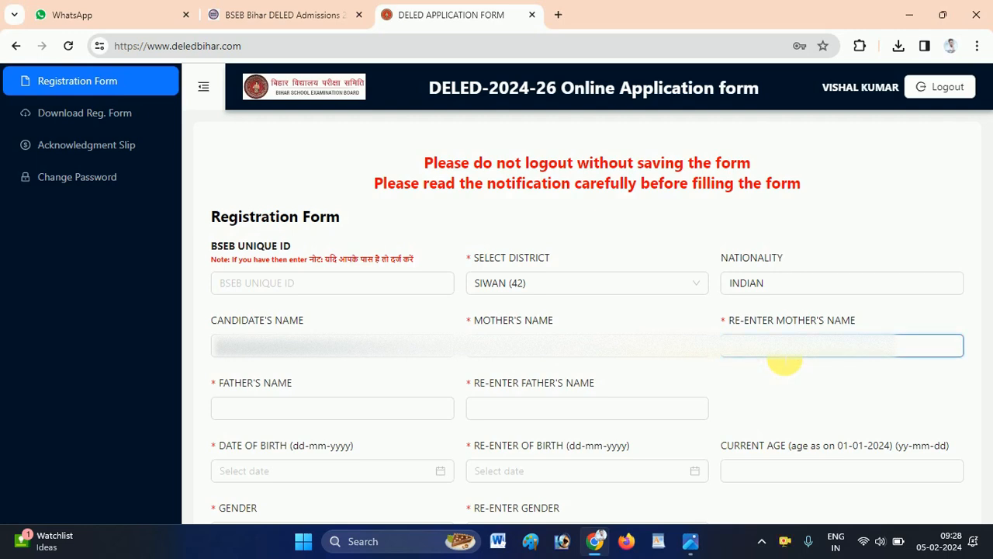
click(373, 409)
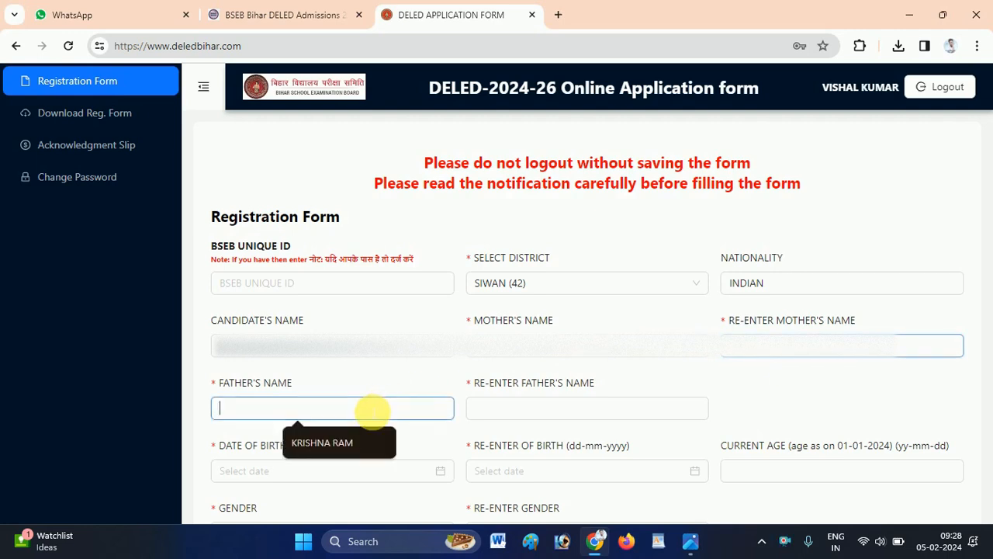
text(SIYARA)
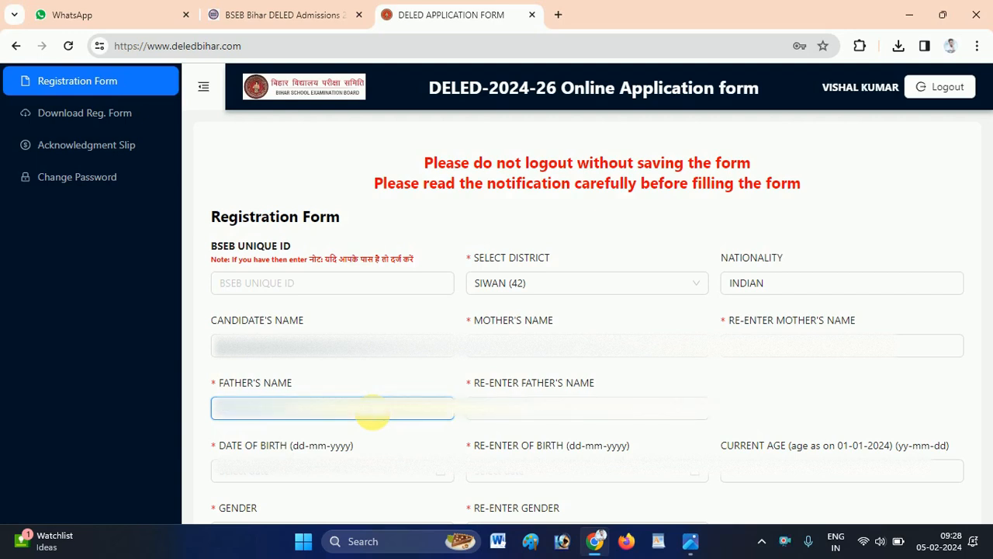
key(Tab)
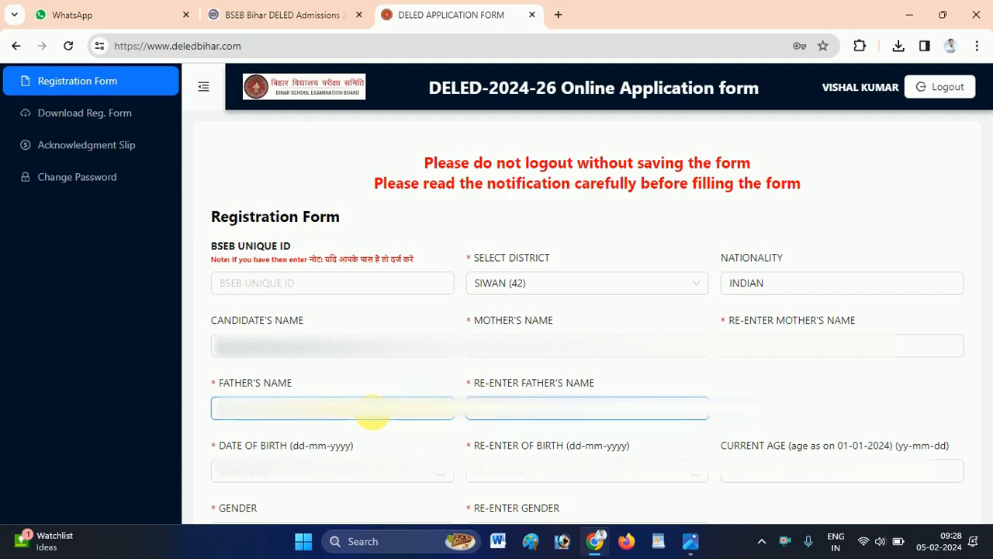
click(373, 415)
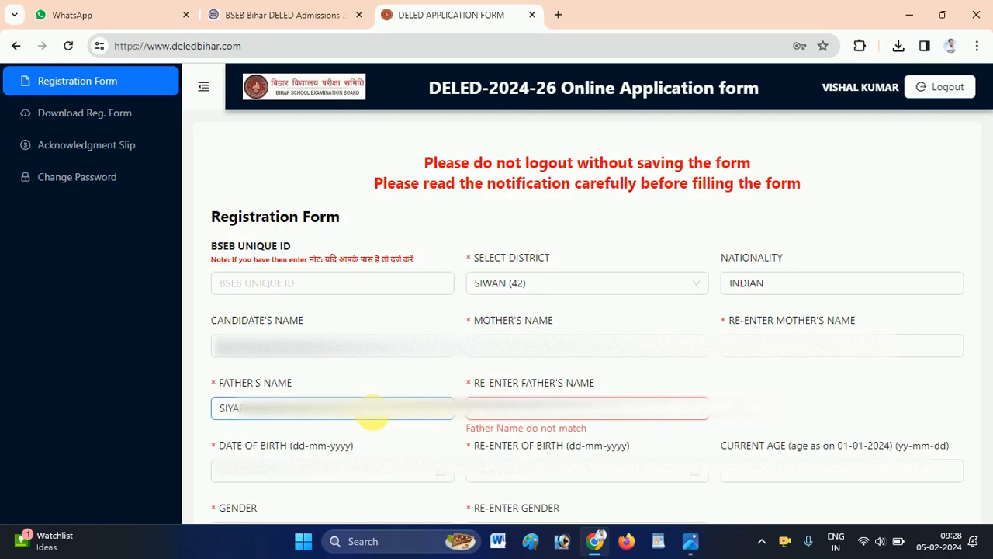
key(Tab)
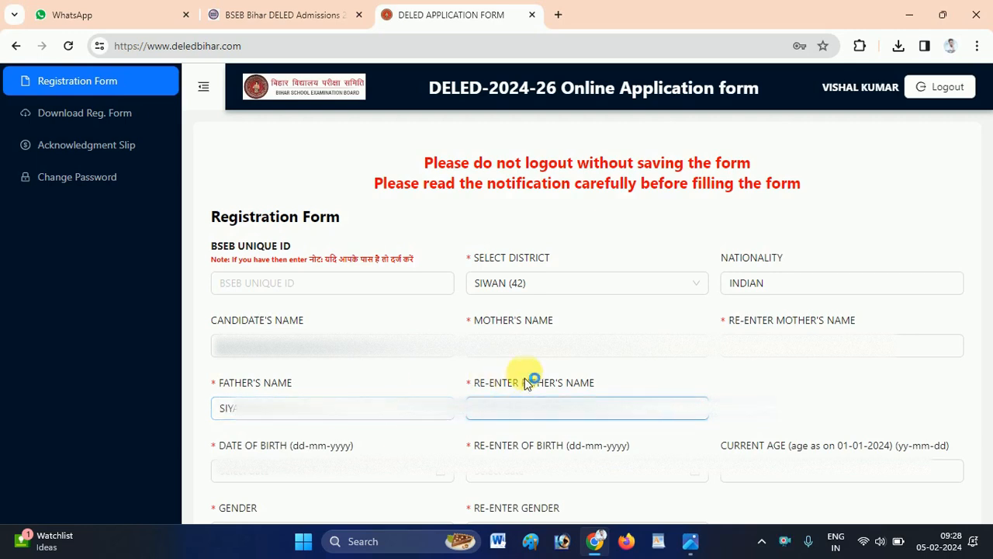
key(ctrl+v)
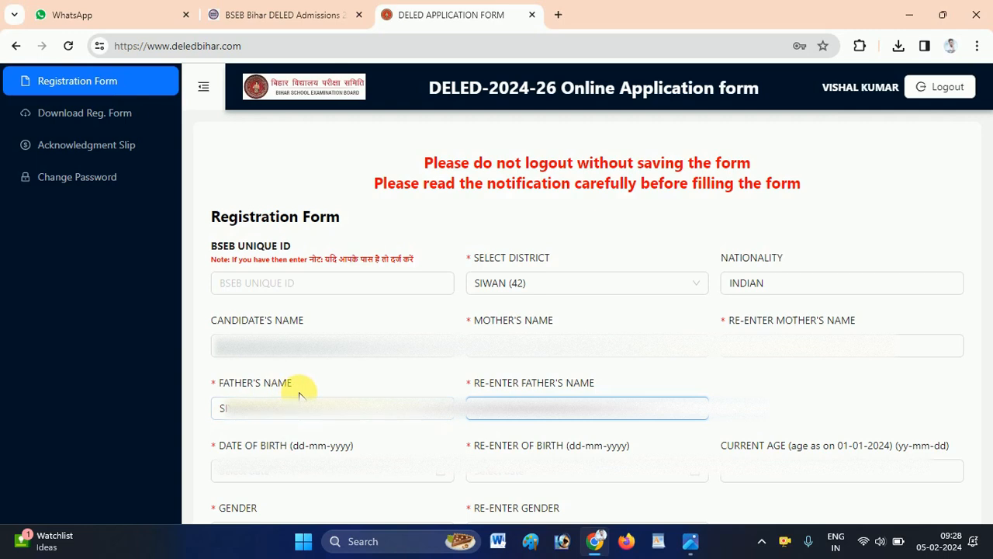
click(774, 399)
Pick day 21 in both the Date of Birth and re-entered birth date calendars
scroll(771, 393, down, 3)
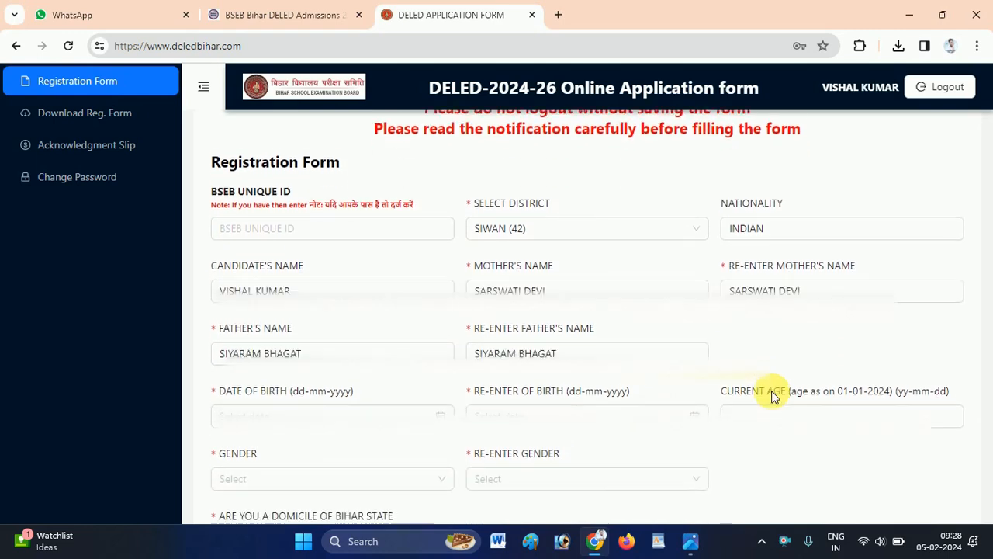
scroll(771, 392, down, 2)
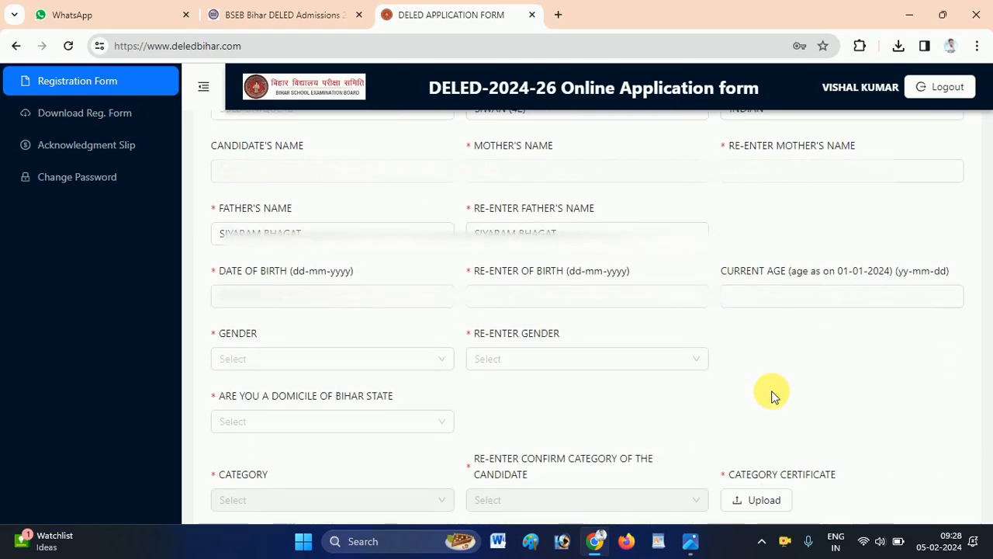
click(217, 293)
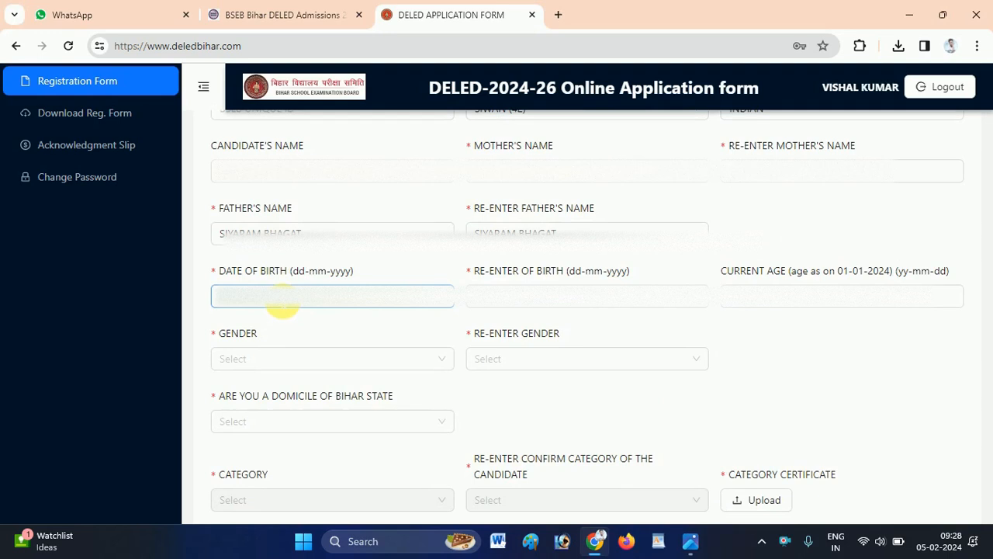
click(257, 304)
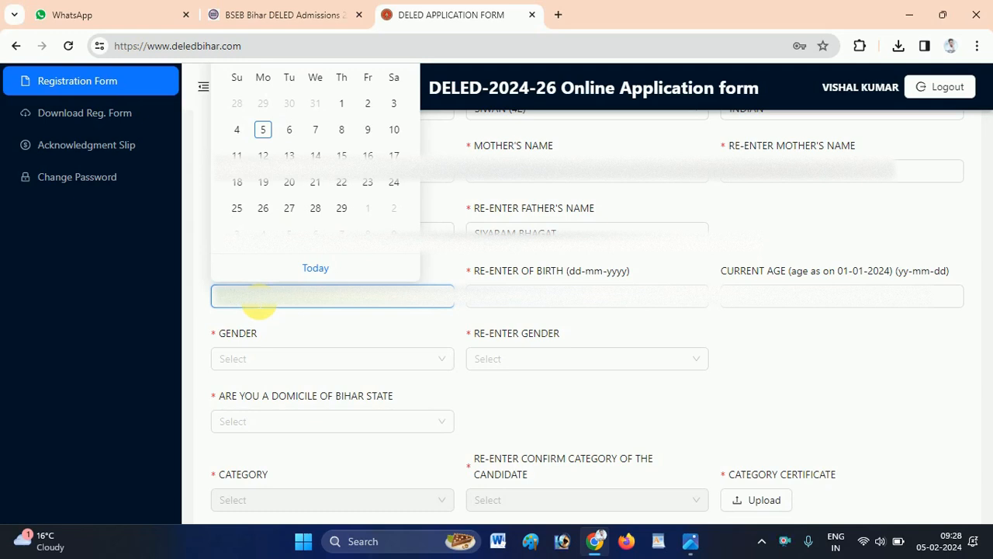
text(5)
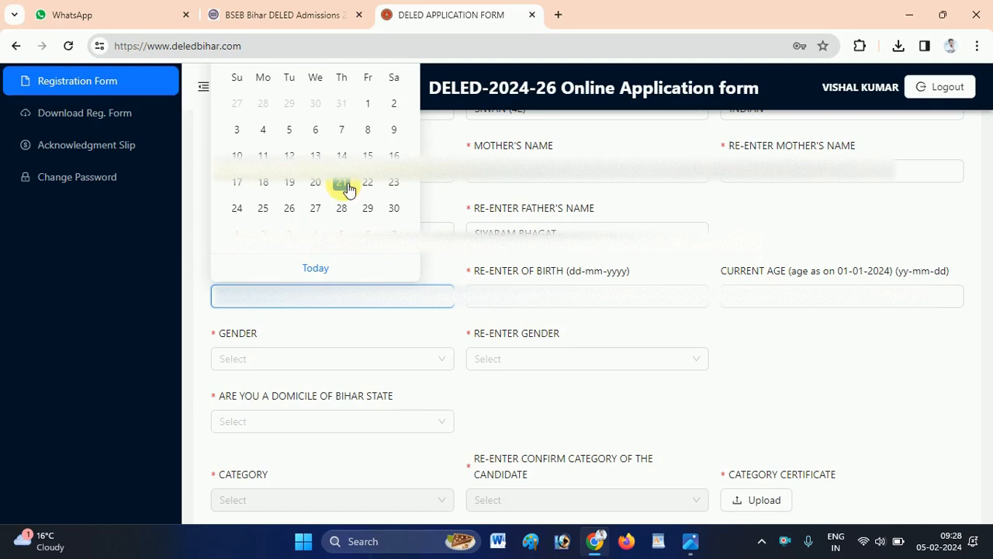
click(343, 185)
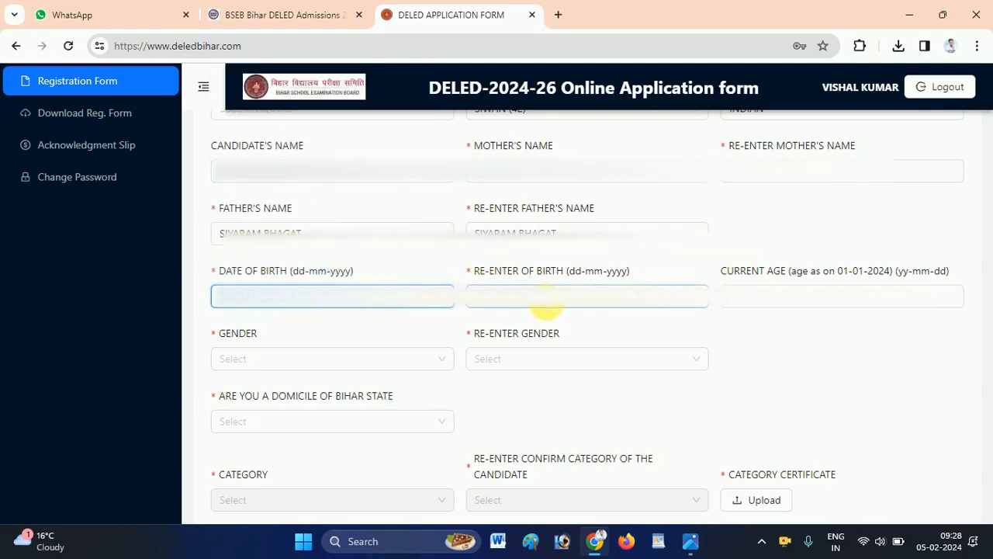
click(544, 306)
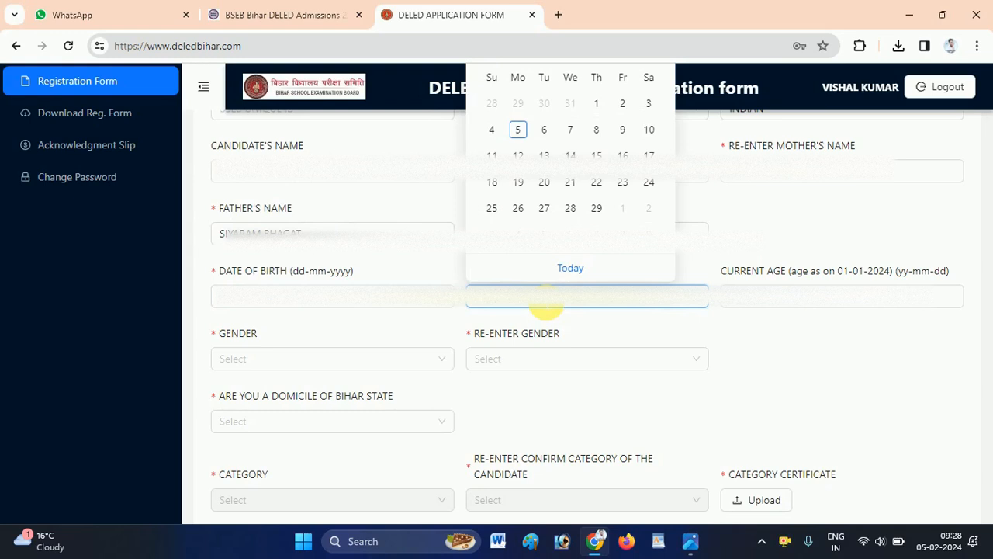
text(5)
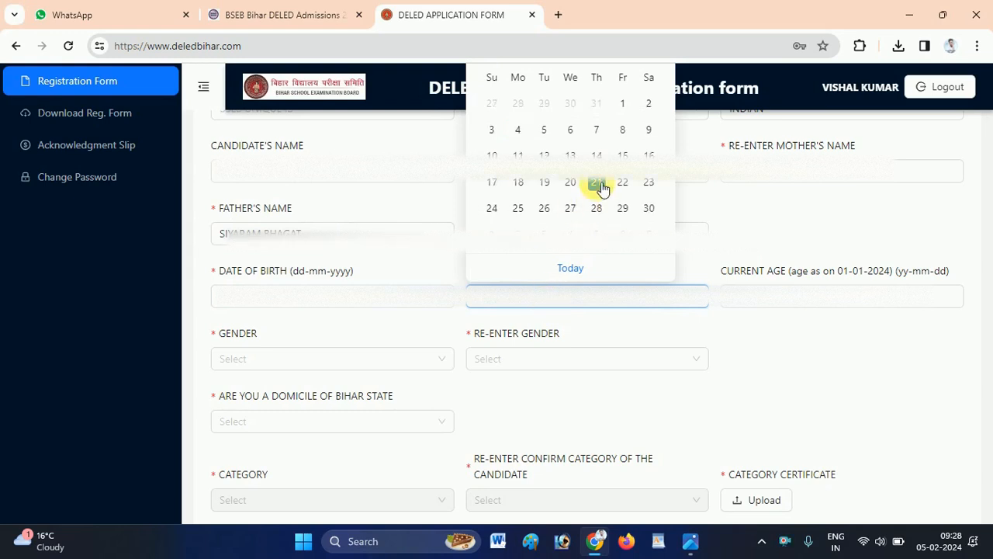
click(596, 182)
click(671, 337)
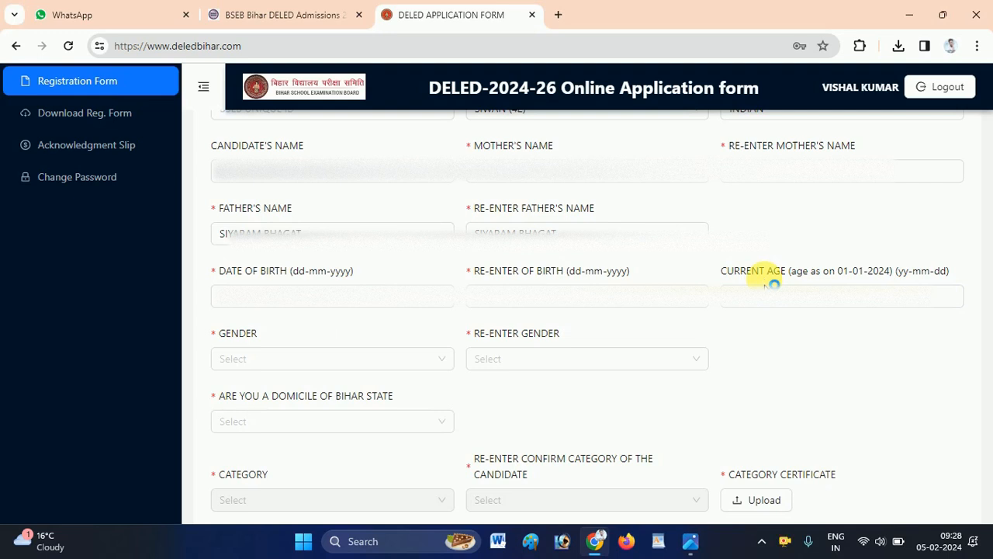
click(767, 295)
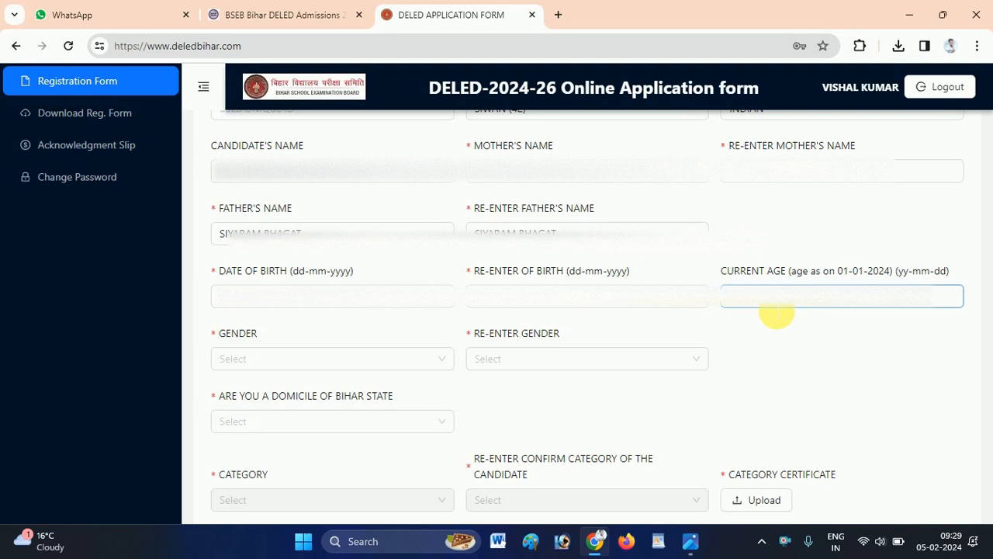
Set both GENDER and RE-ENTER GENDER to MALE
click(489, 320)
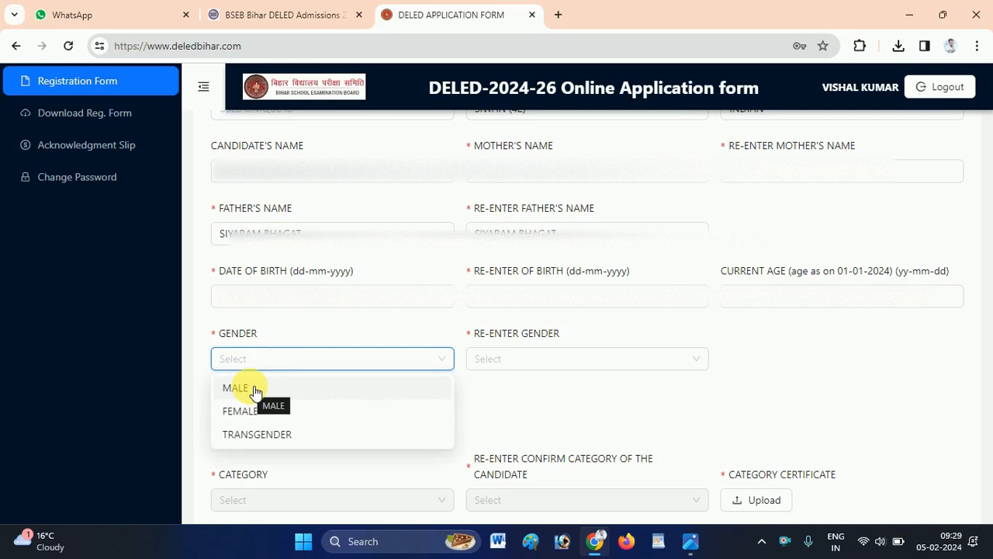
click(256, 390)
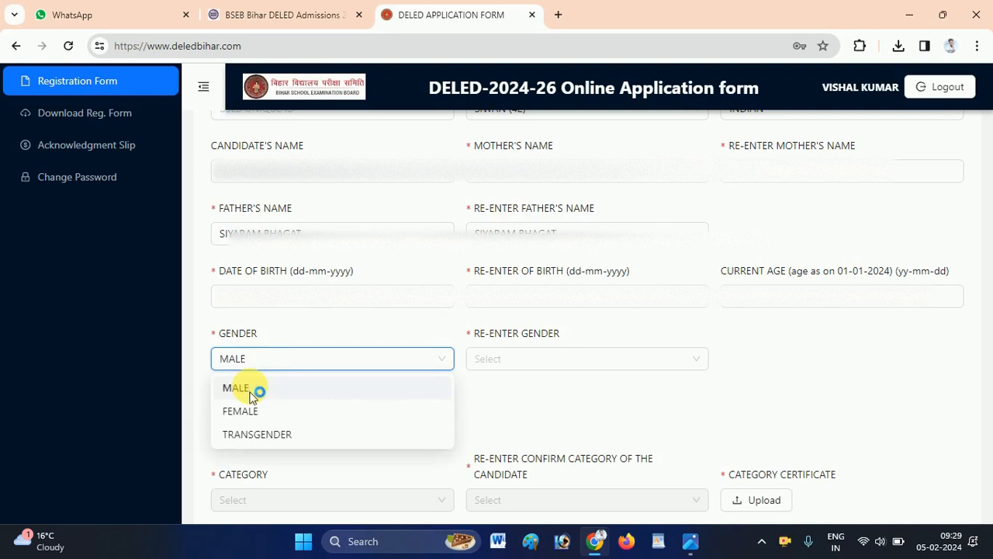
click(525, 365)
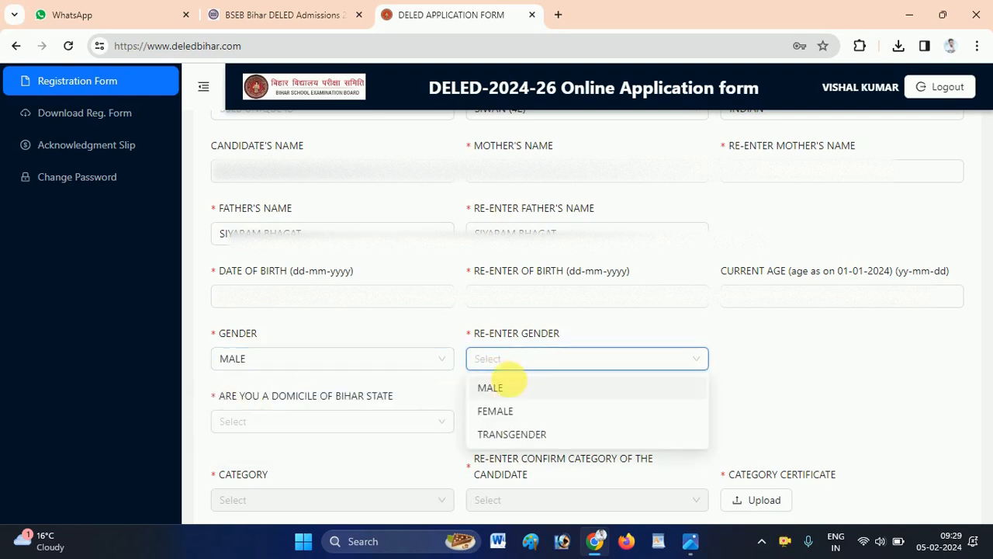
click(497, 392)
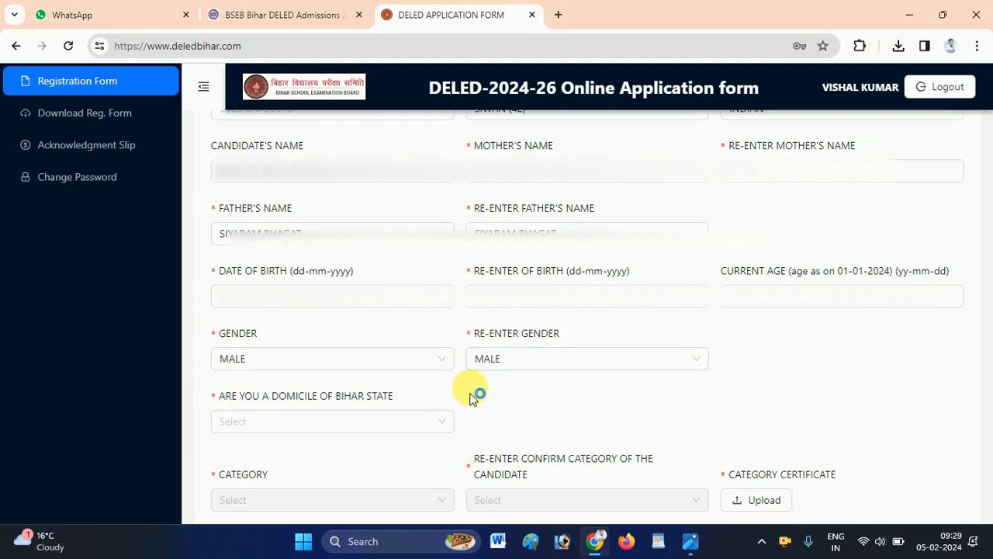
Answer YES to being a domicile of Bihar state
click(235, 416)
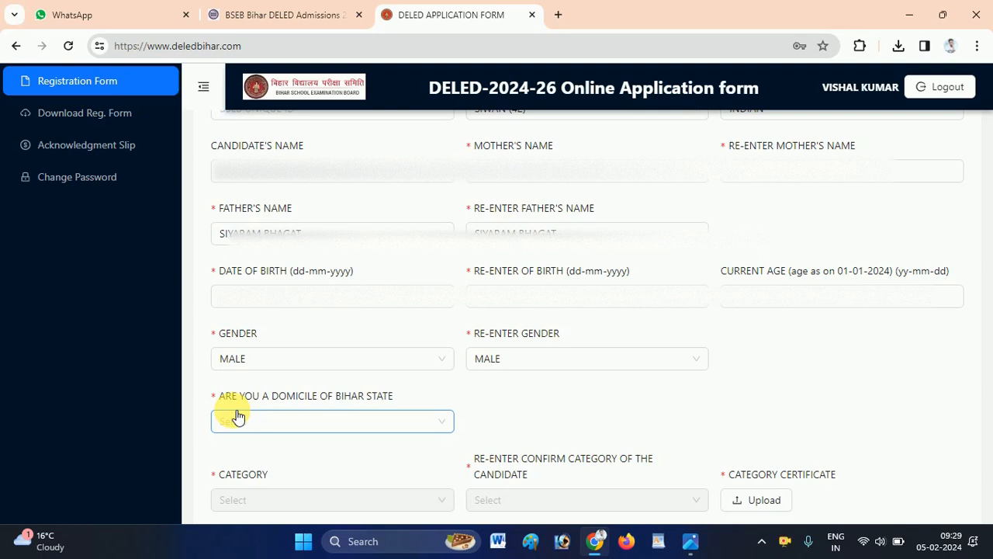
click(338, 424)
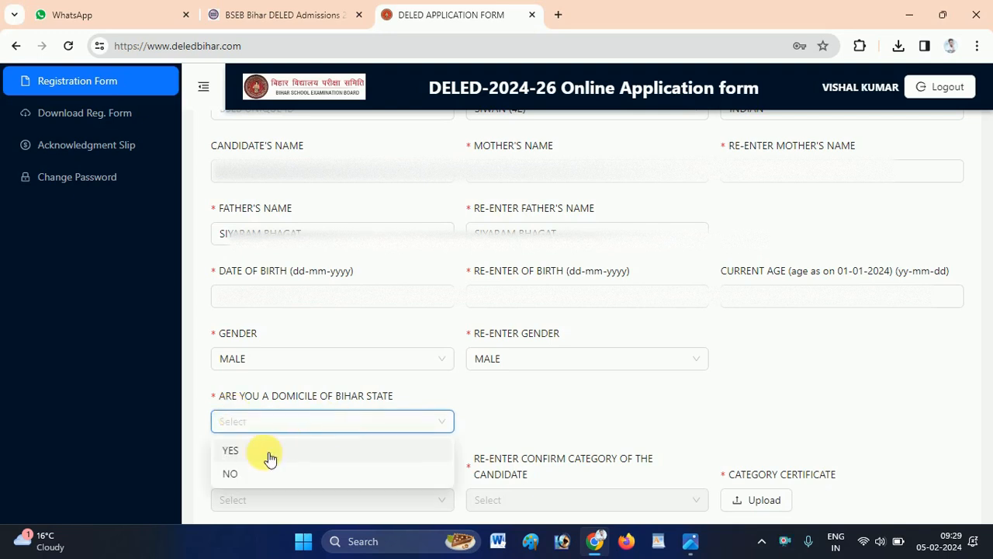
click(244, 456)
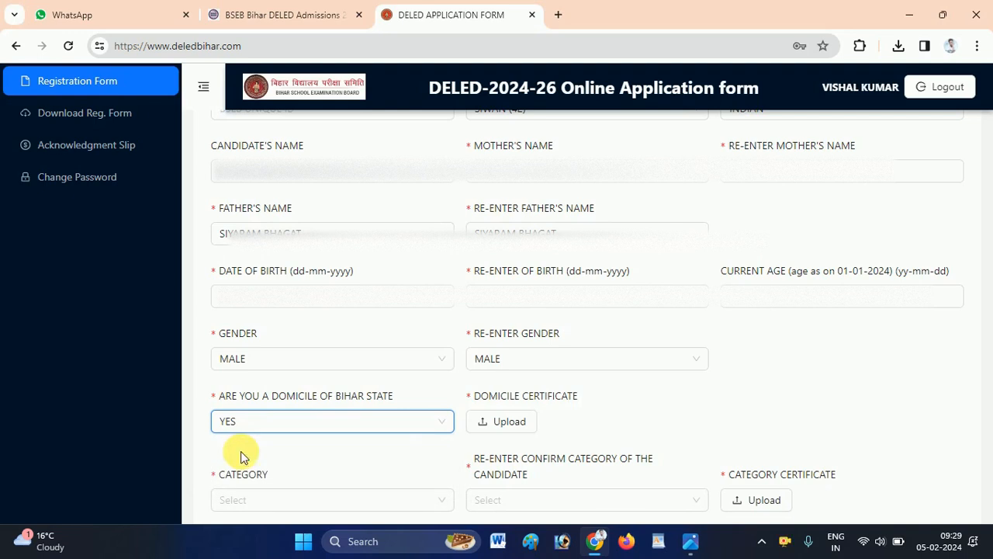
click(504, 416)
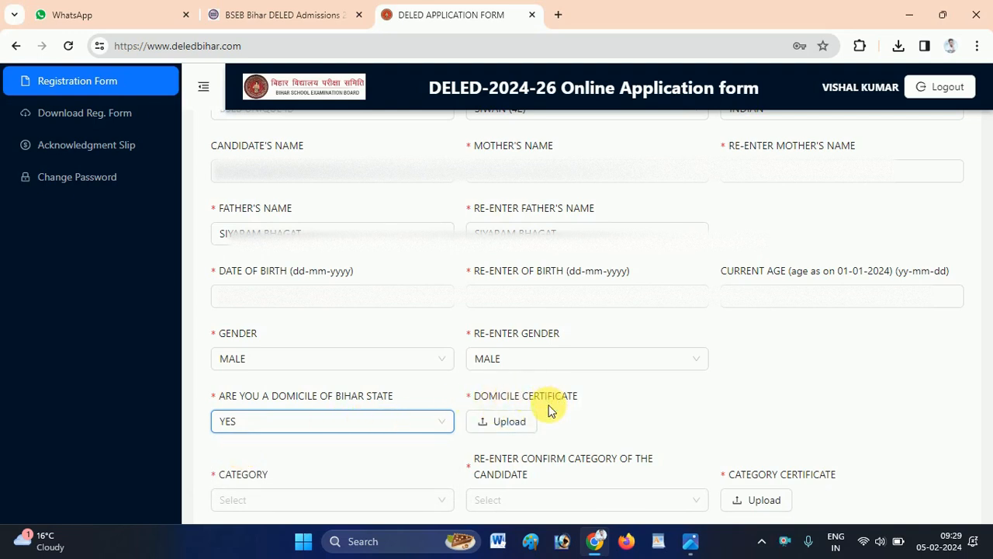
Upload the domicile certificate PDF from the YOUTUB VIDEO > youtubee doc folder
click(509, 421)
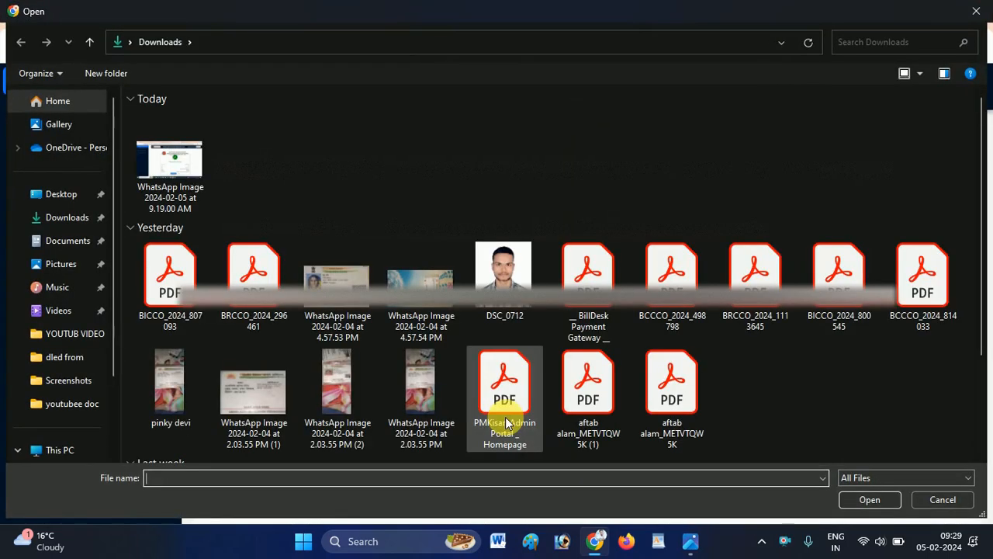
click(87, 335)
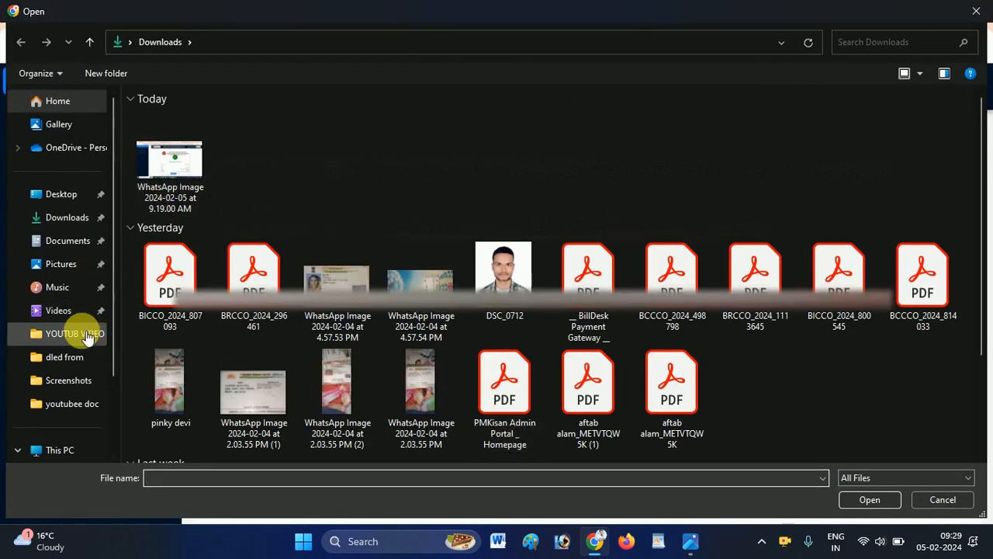
double_click(177, 138)
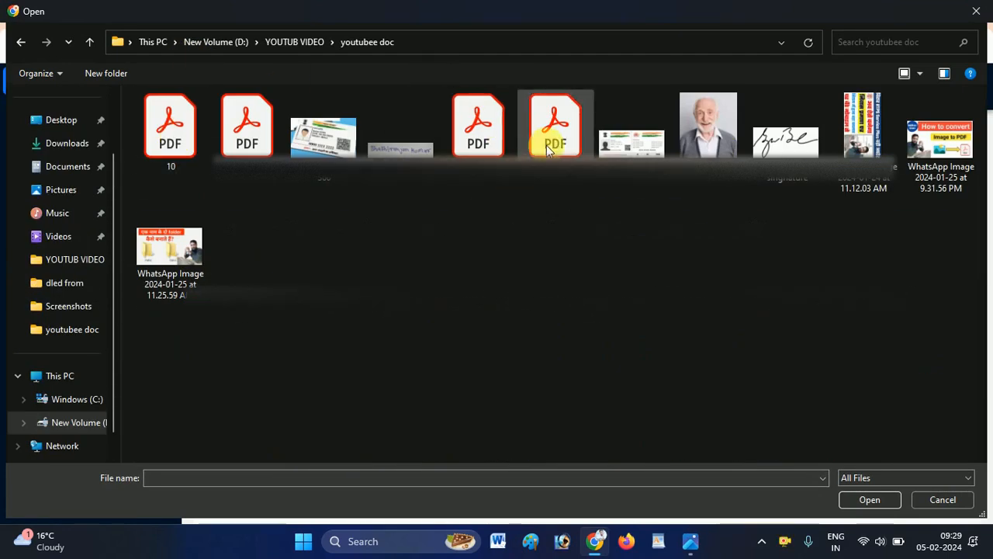
double_click(547, 145)
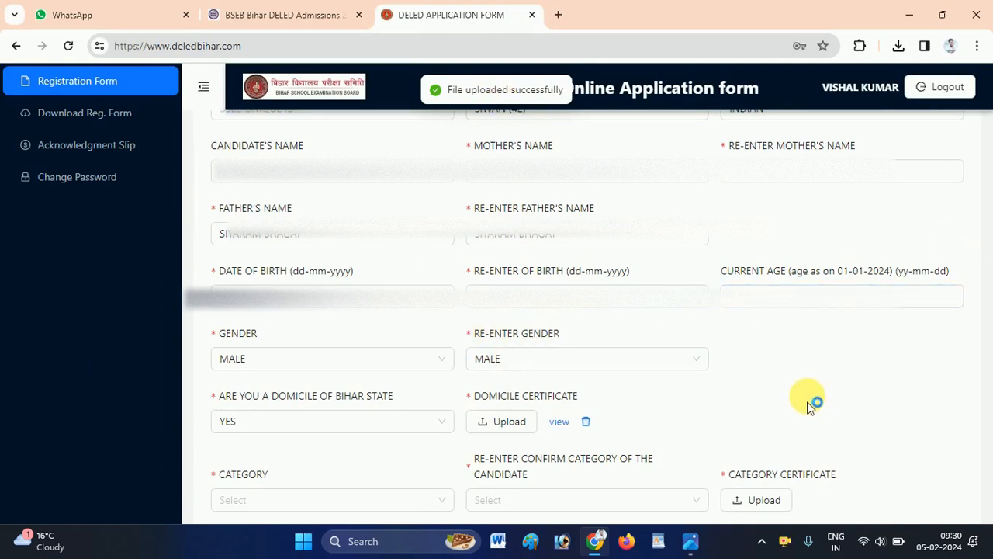
scroll(807, 396, down, 1)
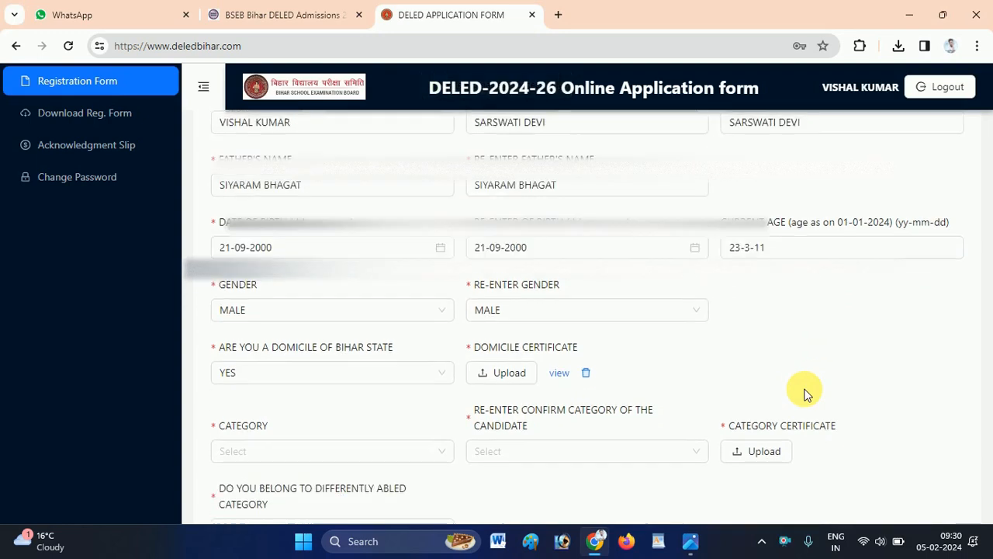
scroll(807, 396, down, 3)
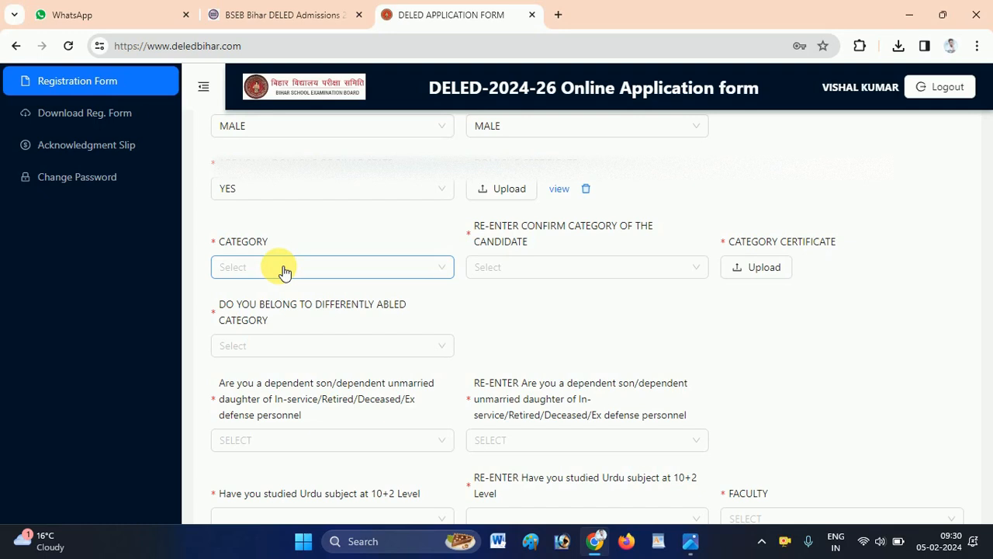
Select BC in both the CATEGORY and RE-ENTER CONFIRM CATEGORY dropdowns
click(284, 271)
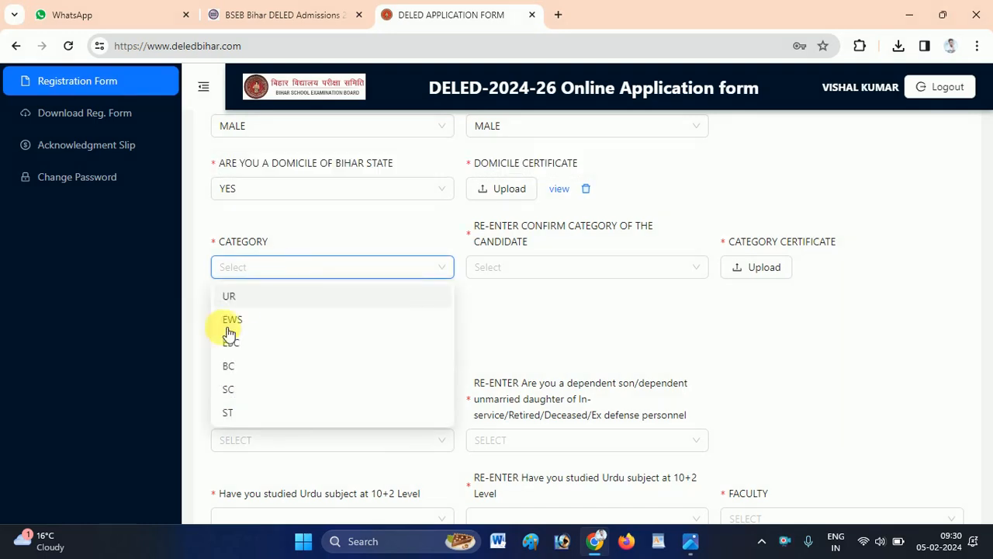
click(248, 368)
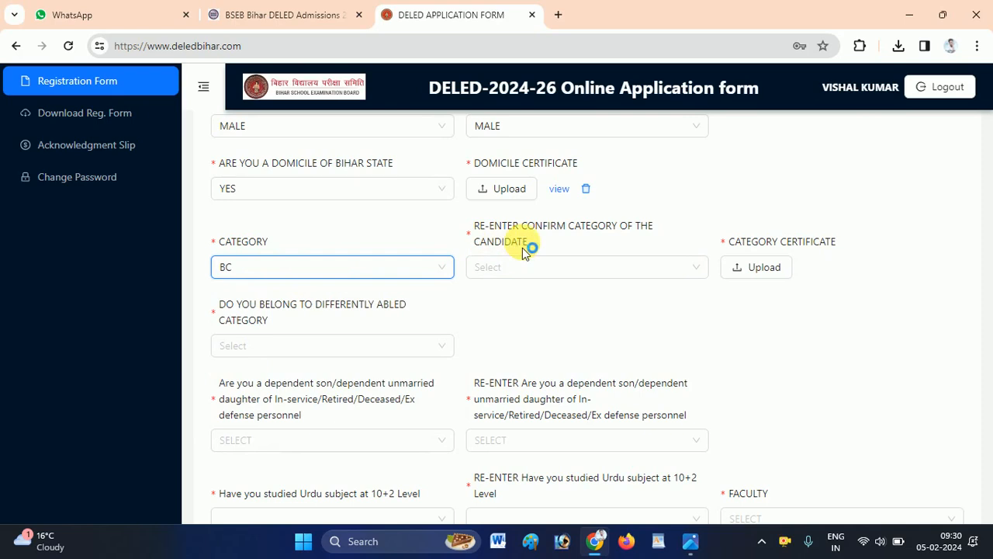
click(540, 268)
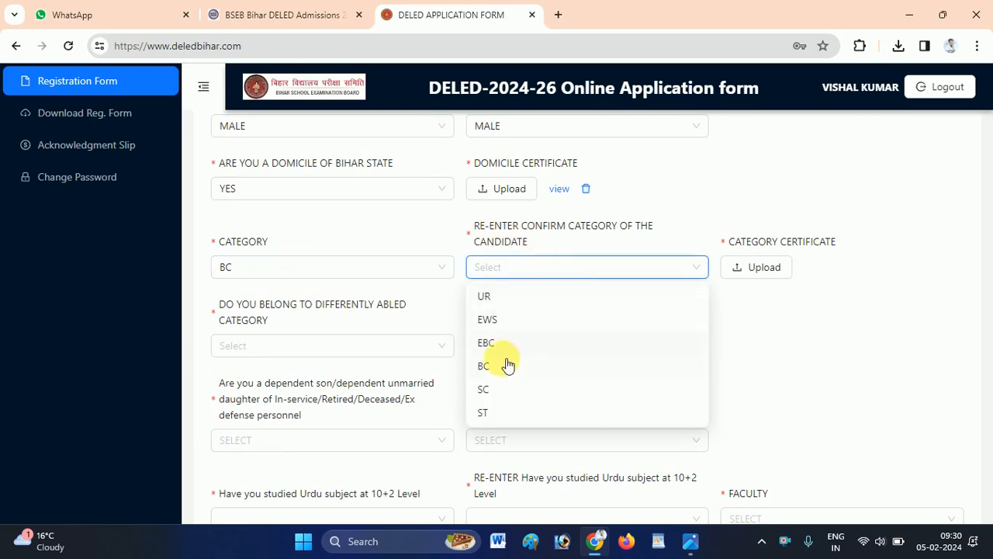
click(501, 366)
click(591, 318)
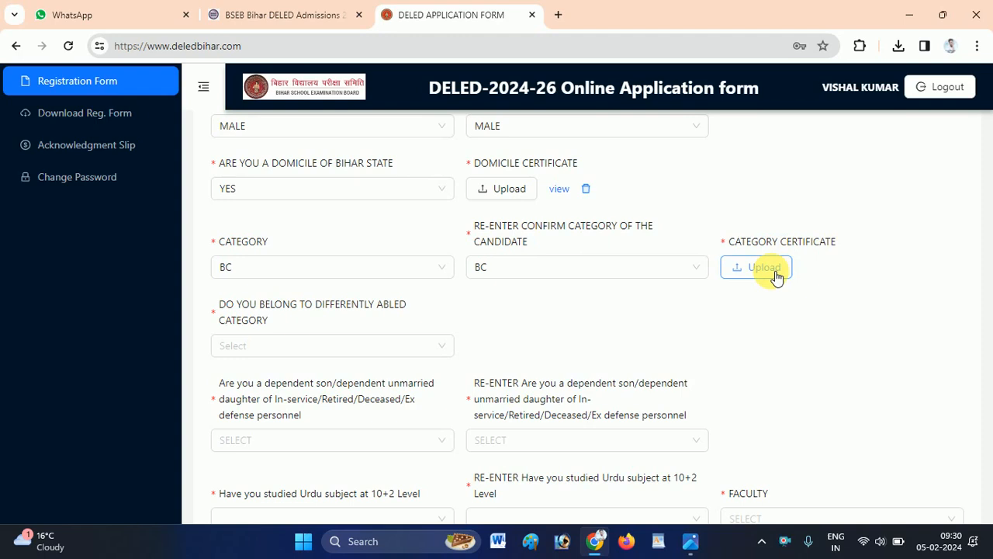
Upload the jati PDF as category certificate and answer NO to the differently-abled question
click(776, 277)
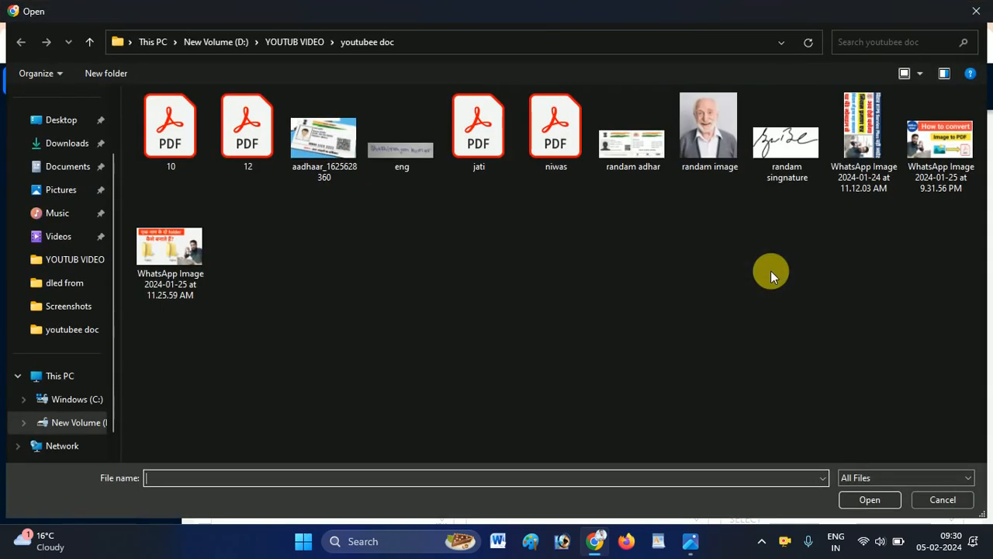
double_click(487, 111)
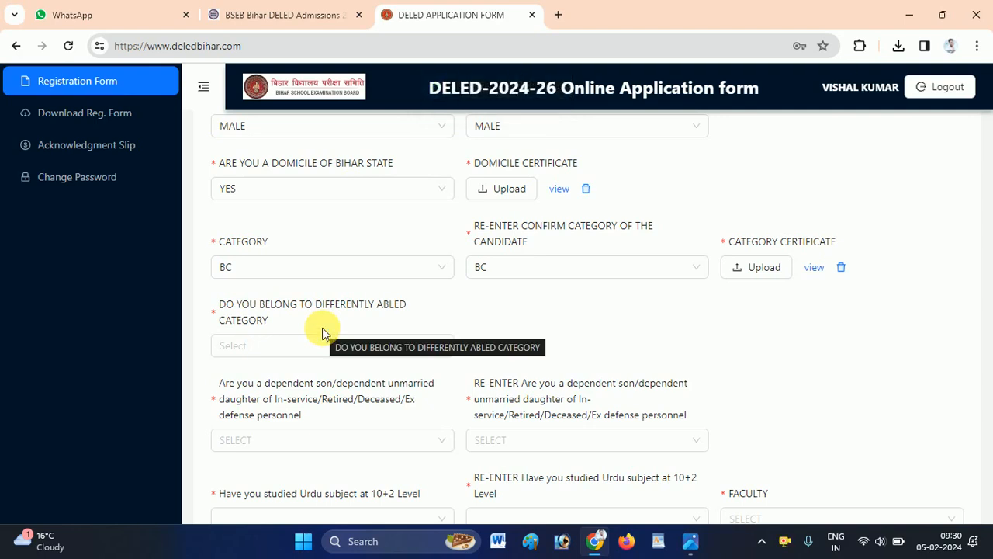
click(324, 335)
click(326, 351)
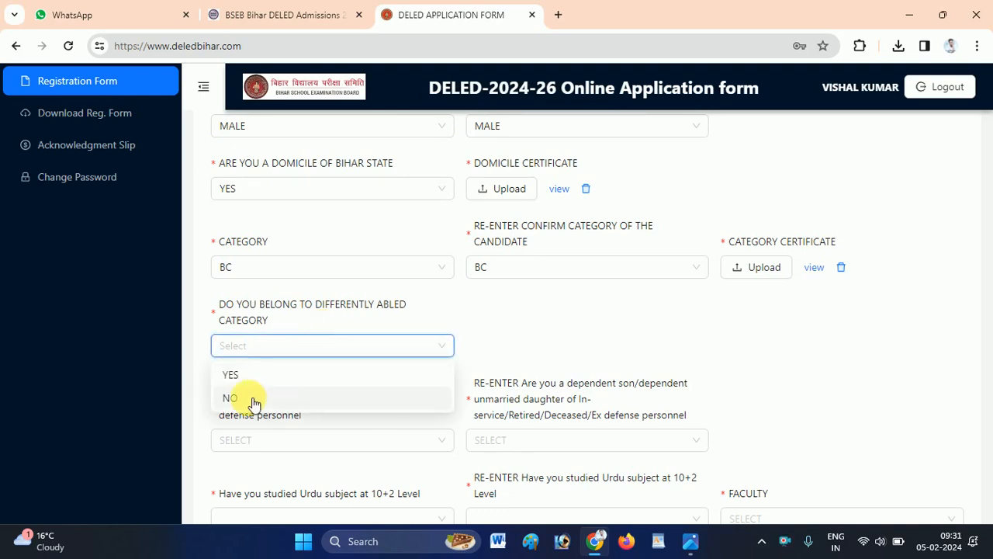
click(253, 400)
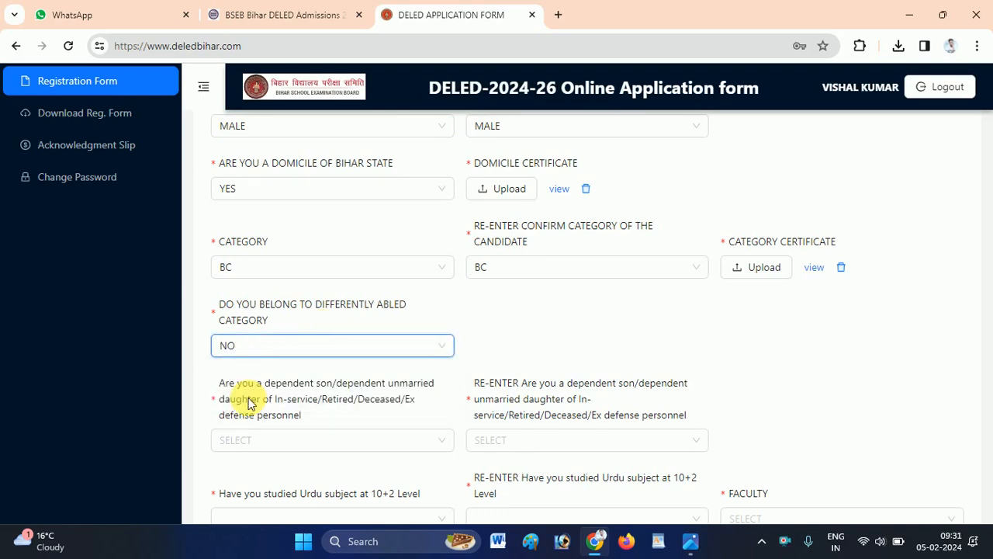
click(481, 329)
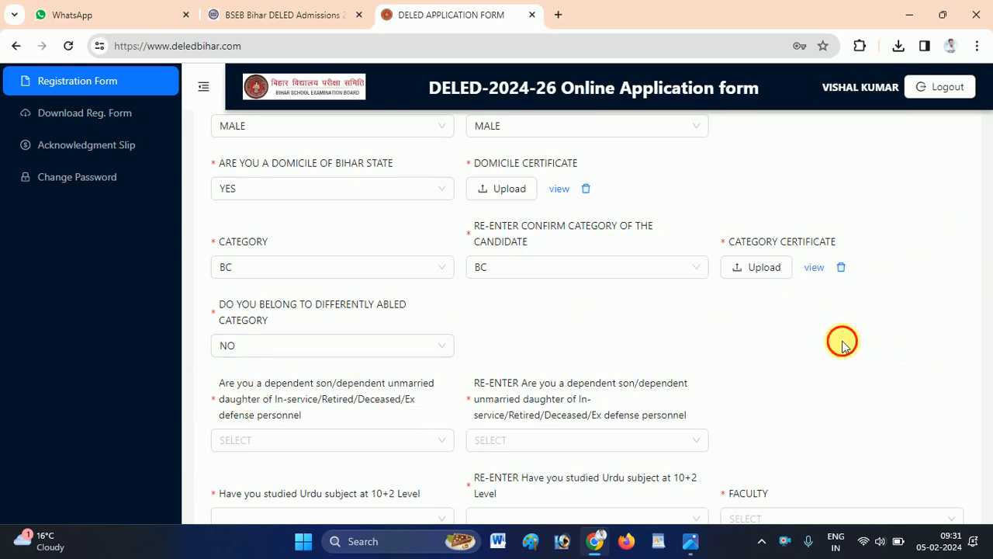
Answer NO to the dependent son/daughter of defence personnel question
scroll(843, 349, down, 1)
scroll(842, 346, down, 3)
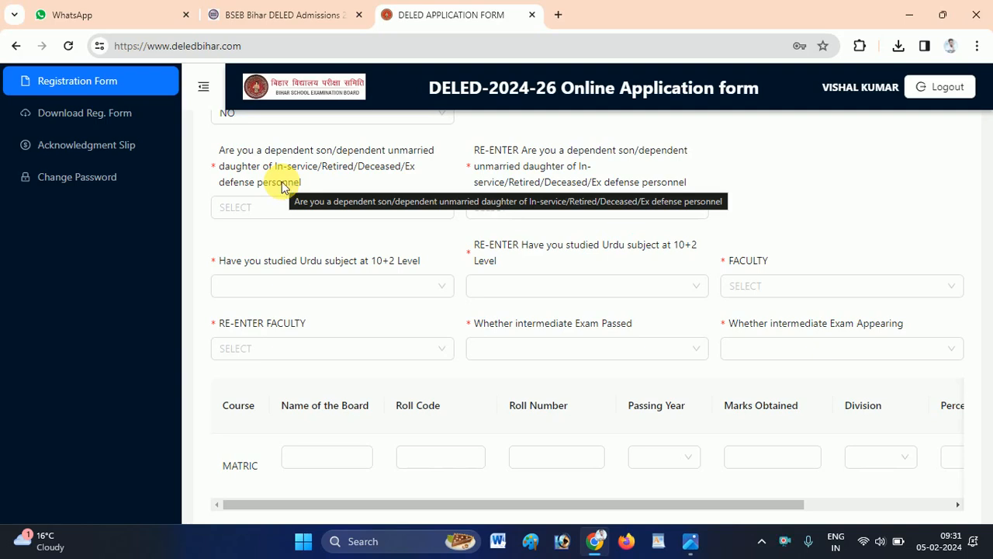
click(307, 238)
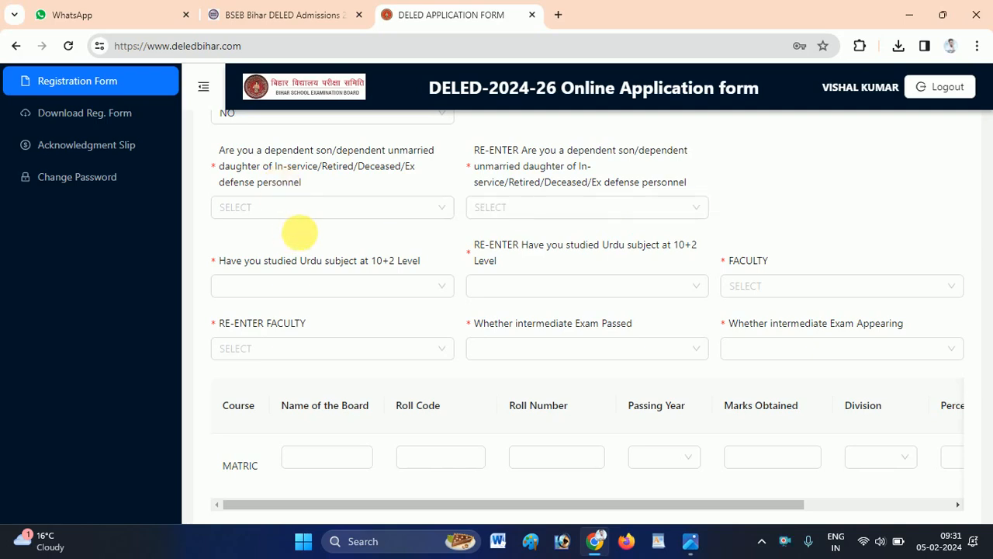
click(301, 236)
click(302, 239)
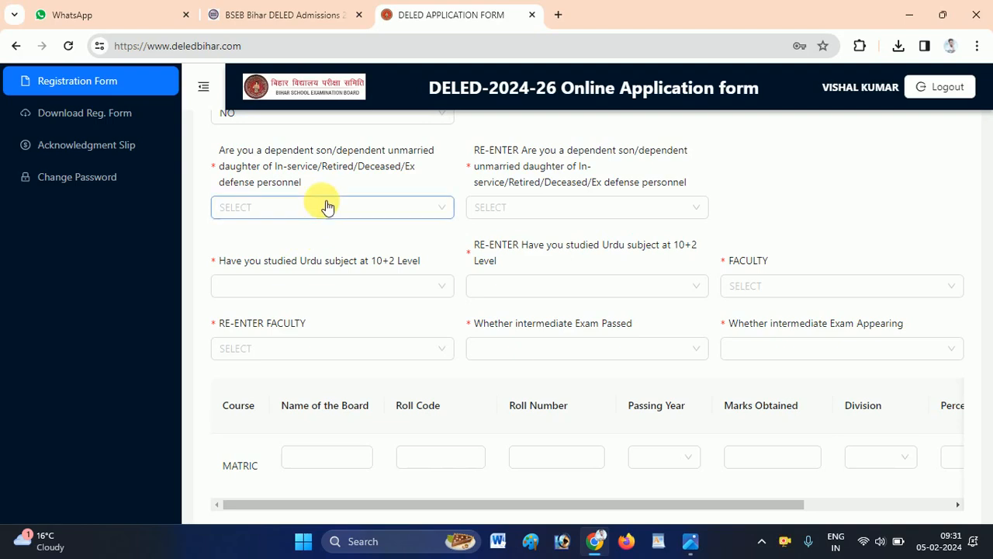
click(328, 206)
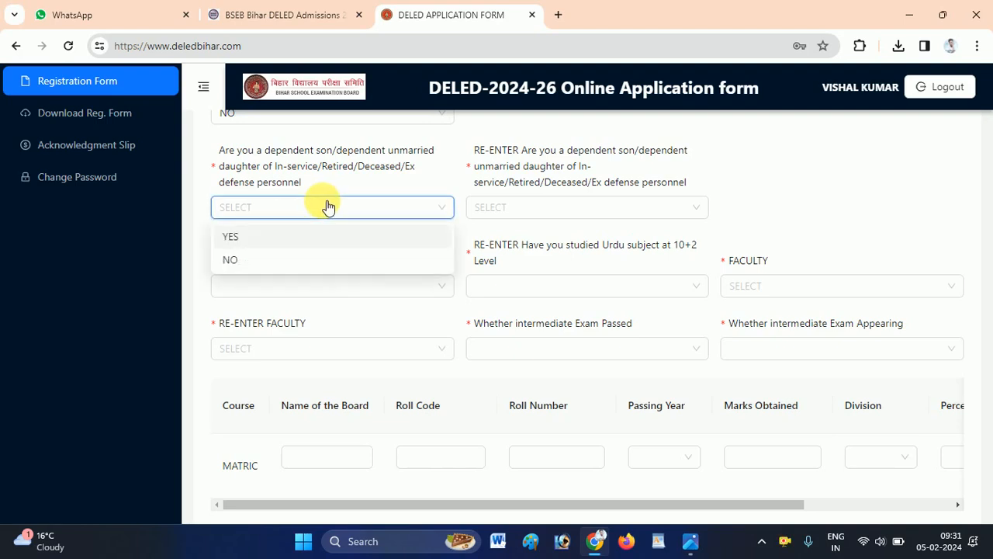
click(233, 260)
click(295, 207)
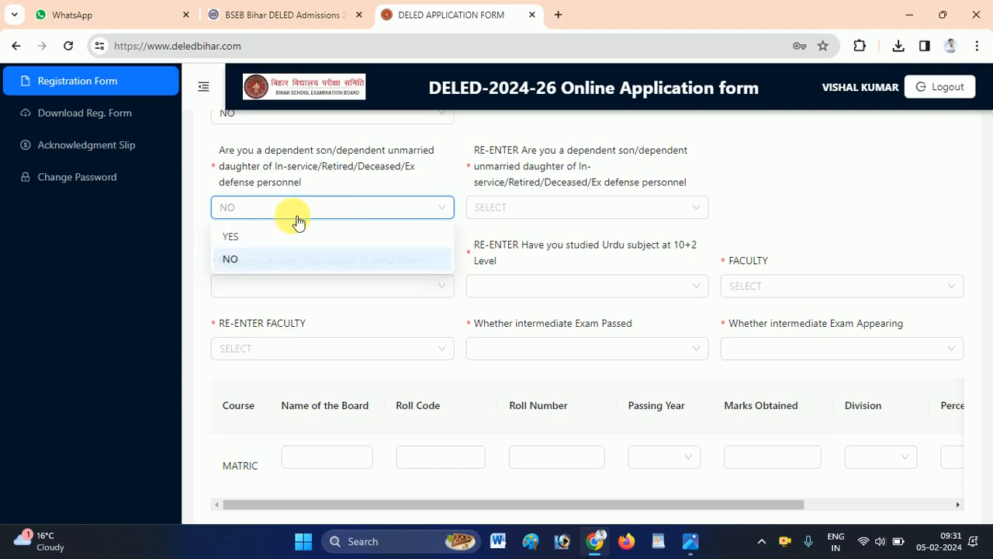
click(233, 237)
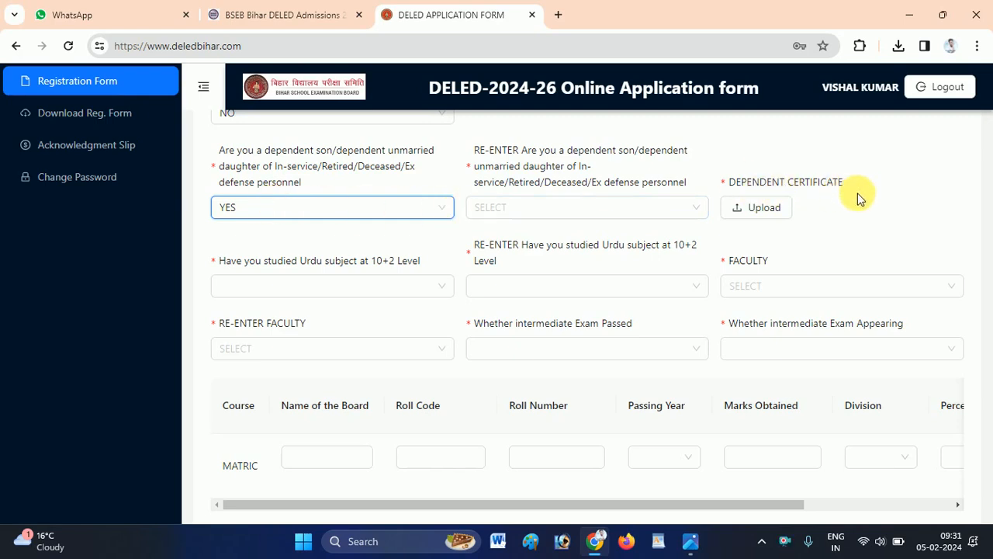
click(357, 210)
click(264, 258)
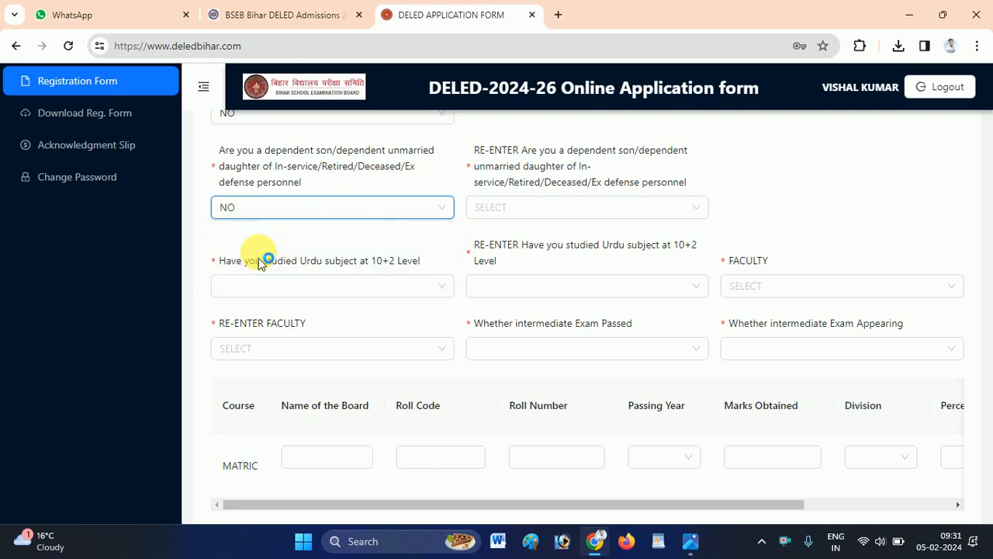
Re-enter NO for the defence-personnel dependent question
click(510, 215)
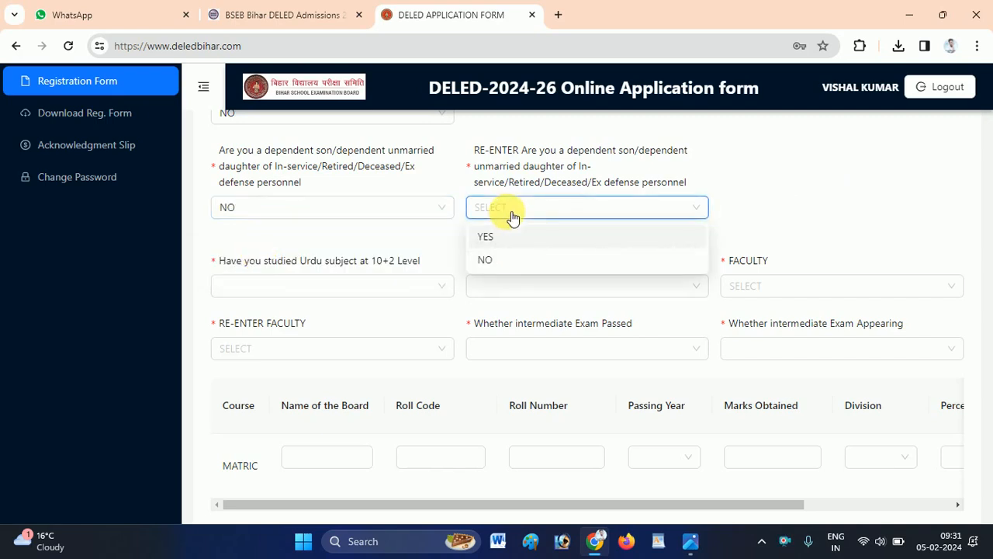
click(489, 261)
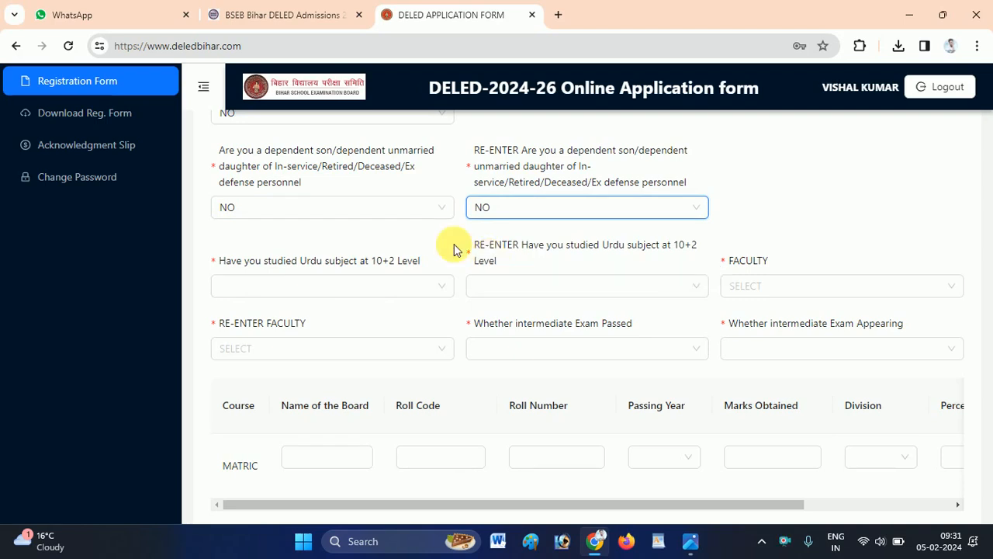
click(426, 247)
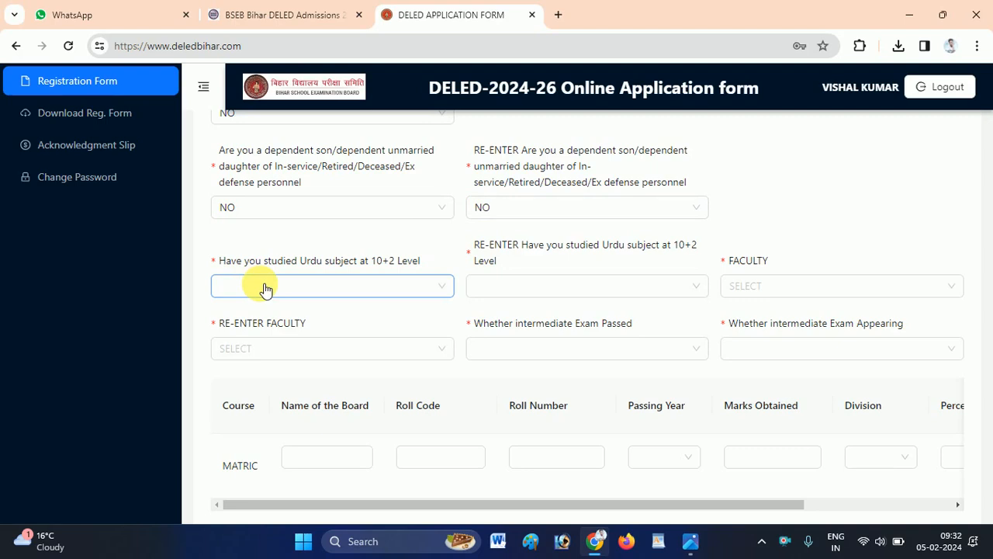
Answer NO to Urdu at 10+2 in both the original and re-entry dropdowns
click(264, 289)
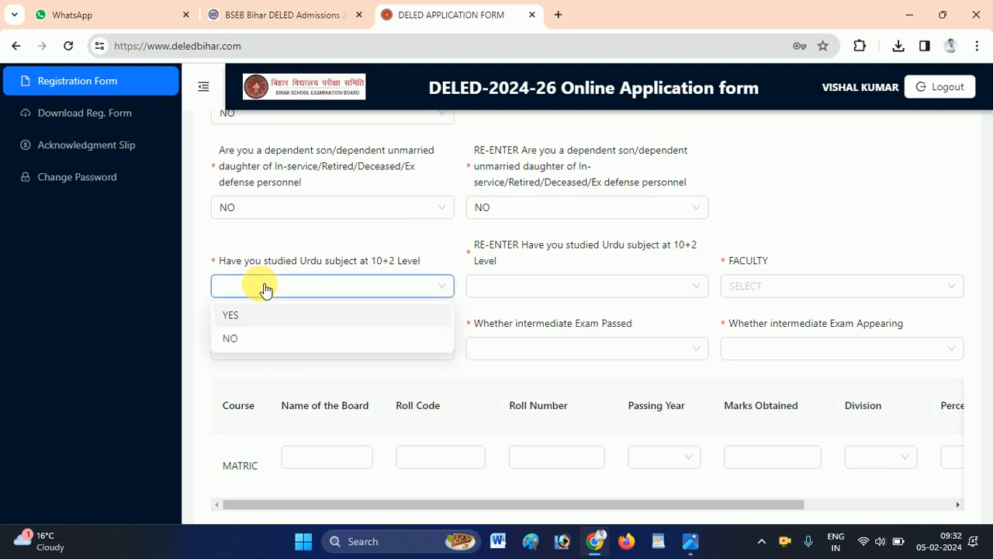
click(237, 340)
click(564, 285)
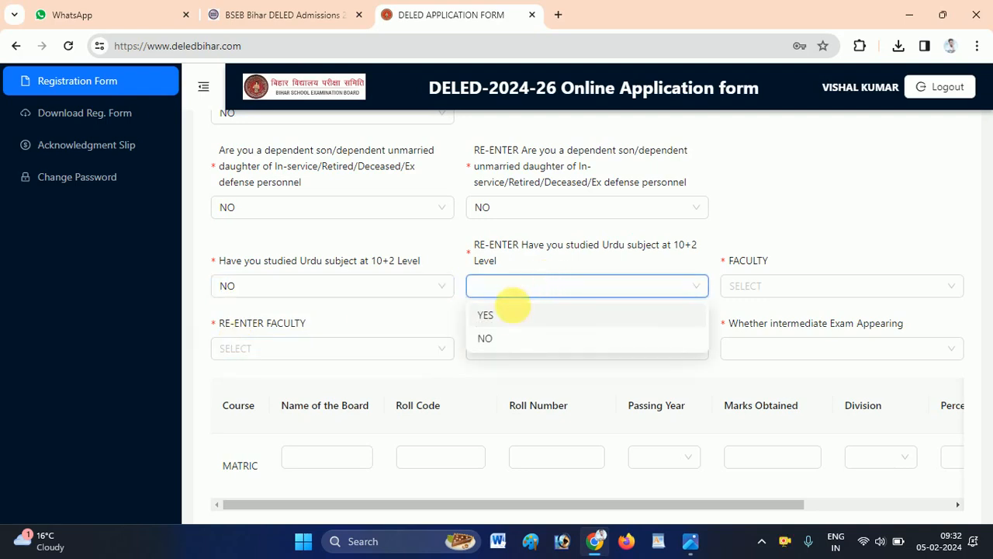
click(488, 339)
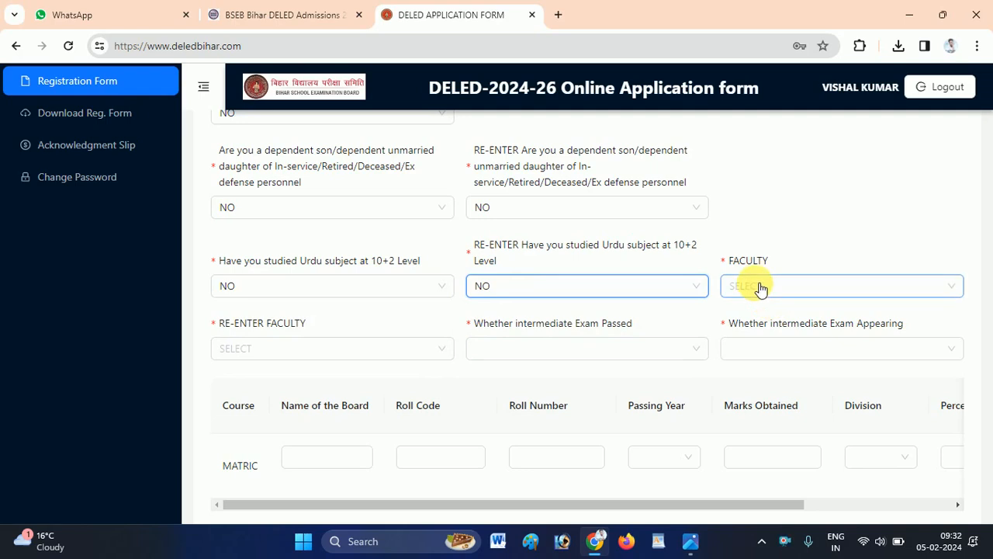
Select ARTS in both the FACULTY and RE-ENTER FACULTY dropdowns
click(760, 288)
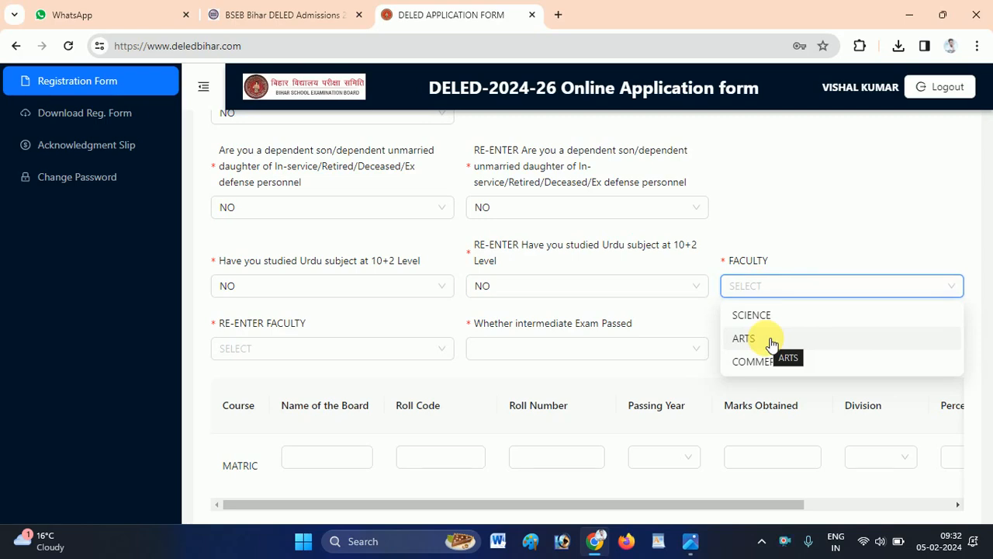
click(772, 342)
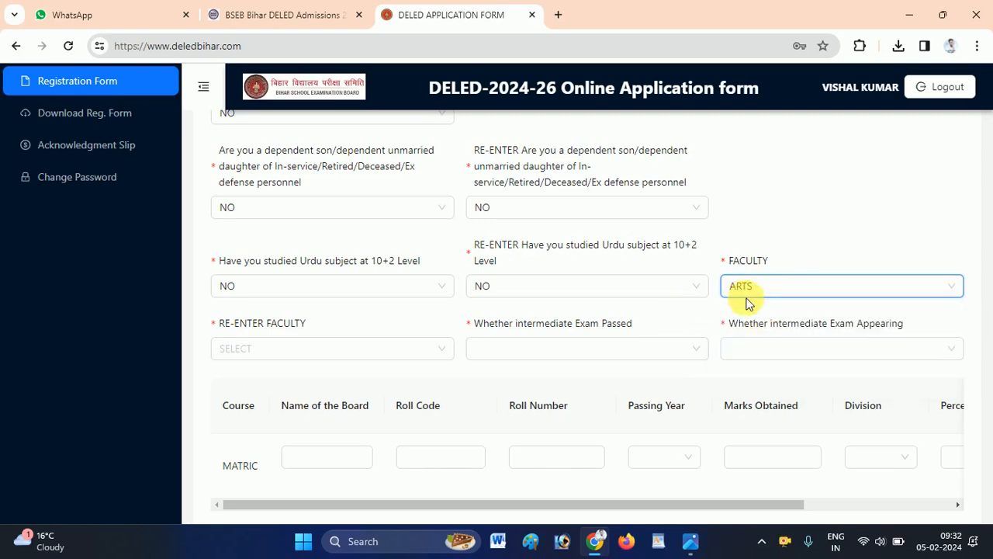
click(337, 321)
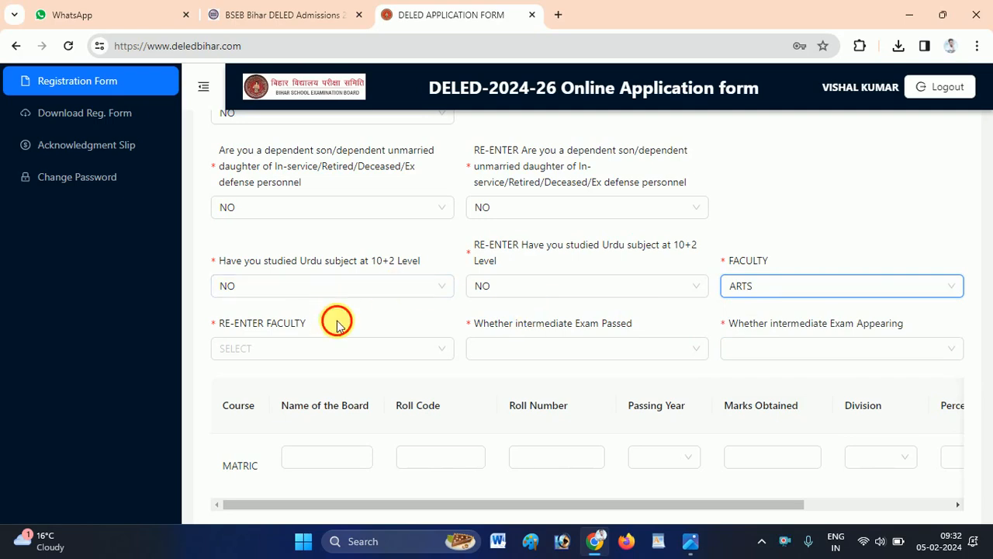
click(738, 309)
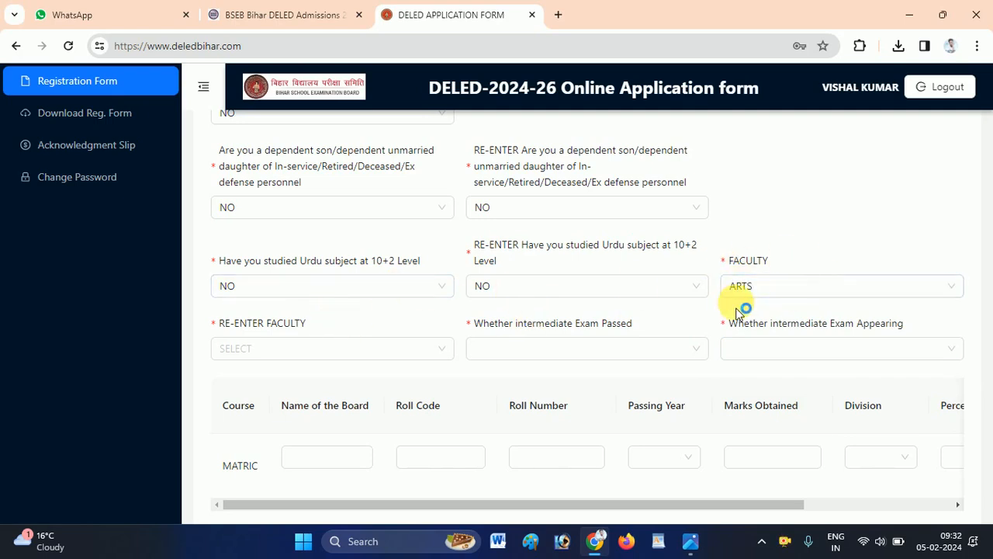
click(322, 350)
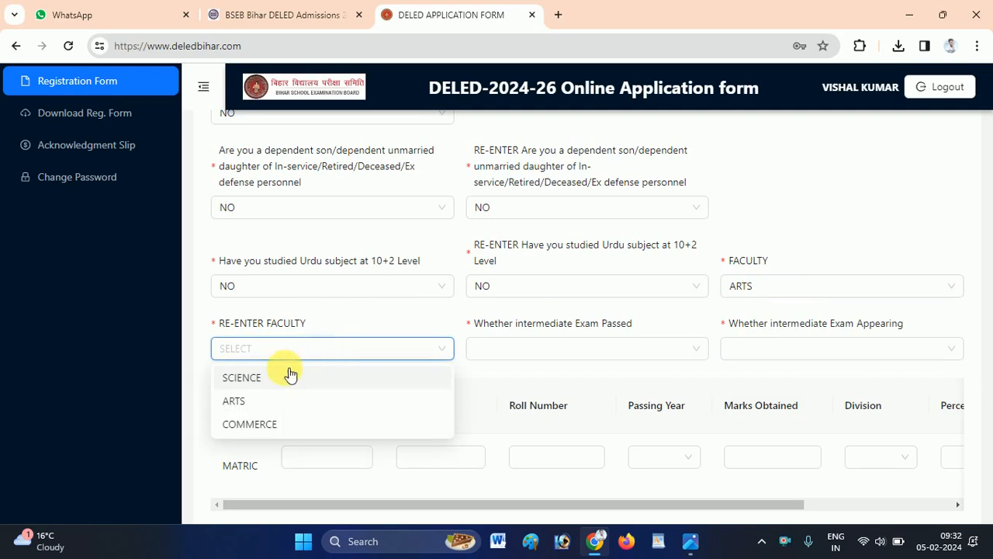
click(233, 401)
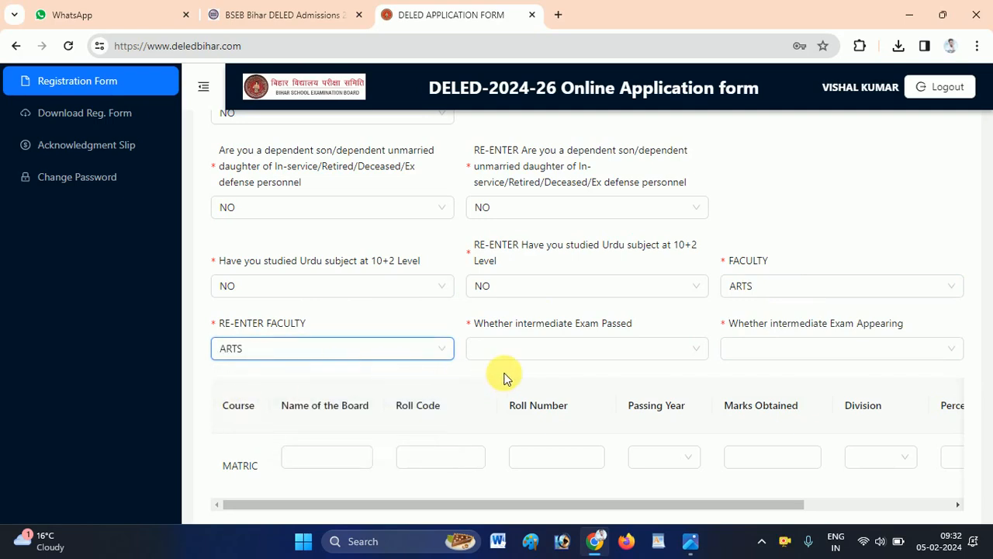
click(513, 347)
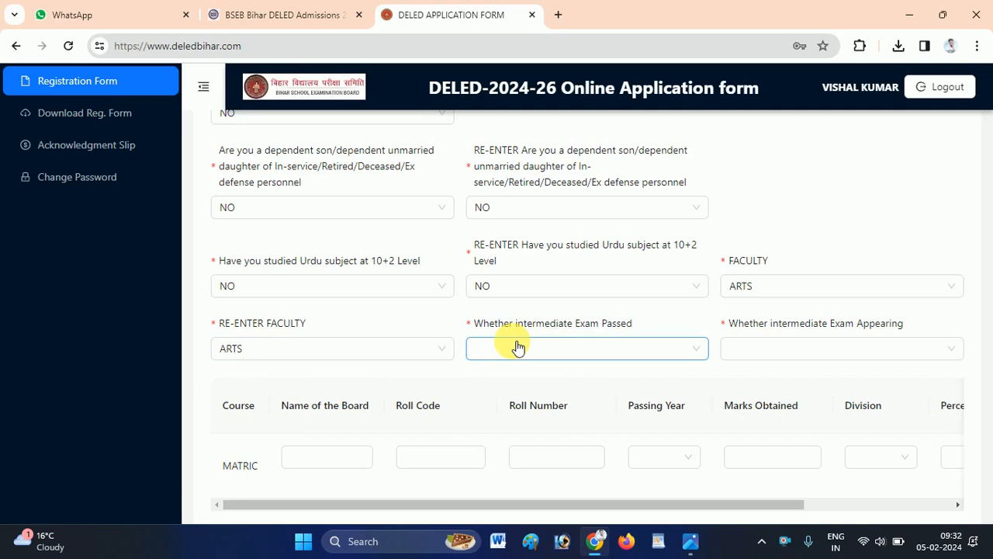
Set intermediate exam passed to YES and scroll to the qualification table
click(518, 347)
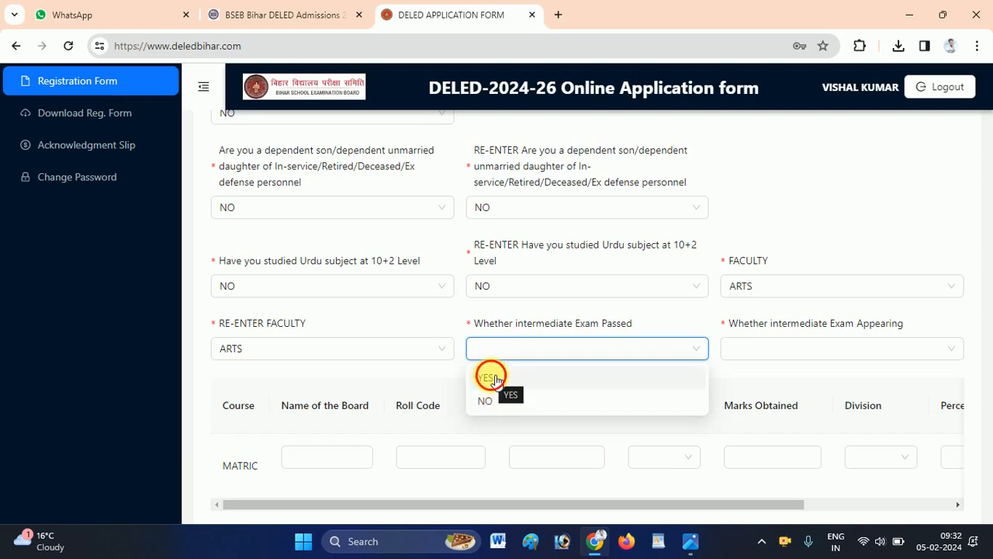
click(489, 378)
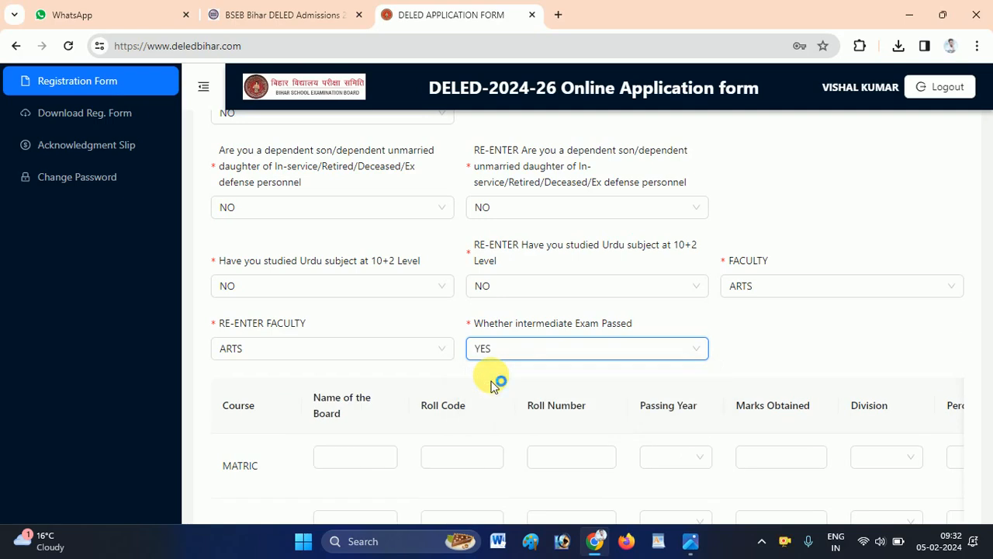
click(522, 348)
click(494, 400)
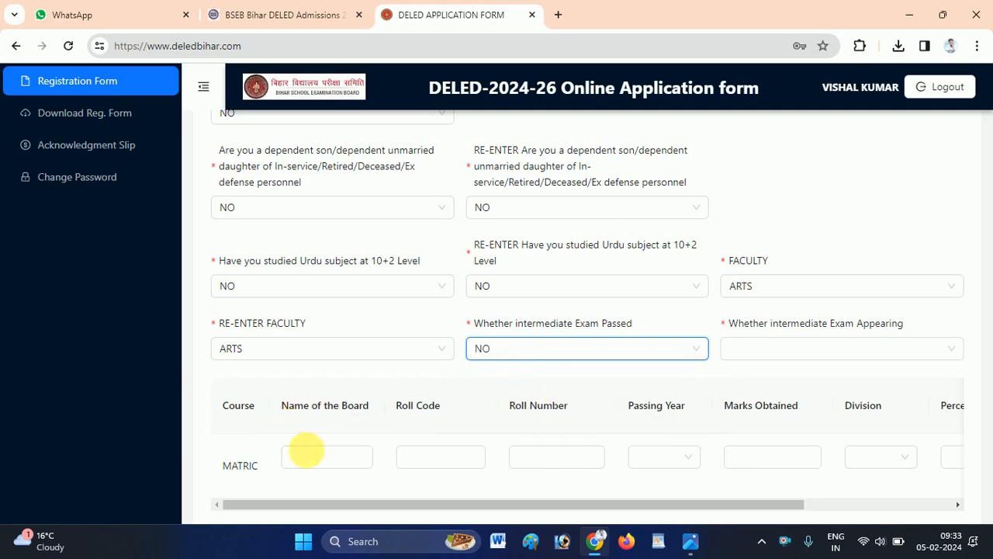
click(359, 464)
click(556, 470)
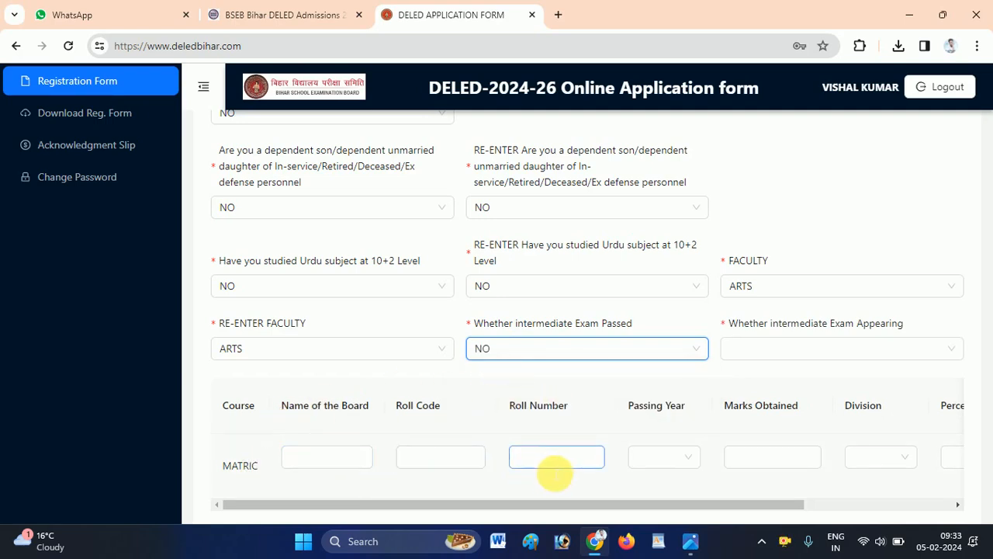
click(543, 353)
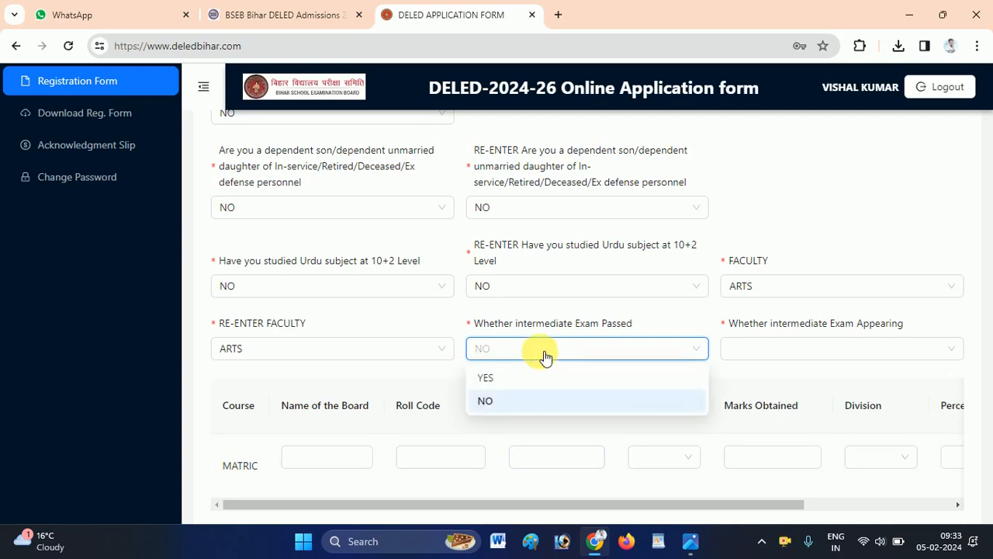
click(500, 380)
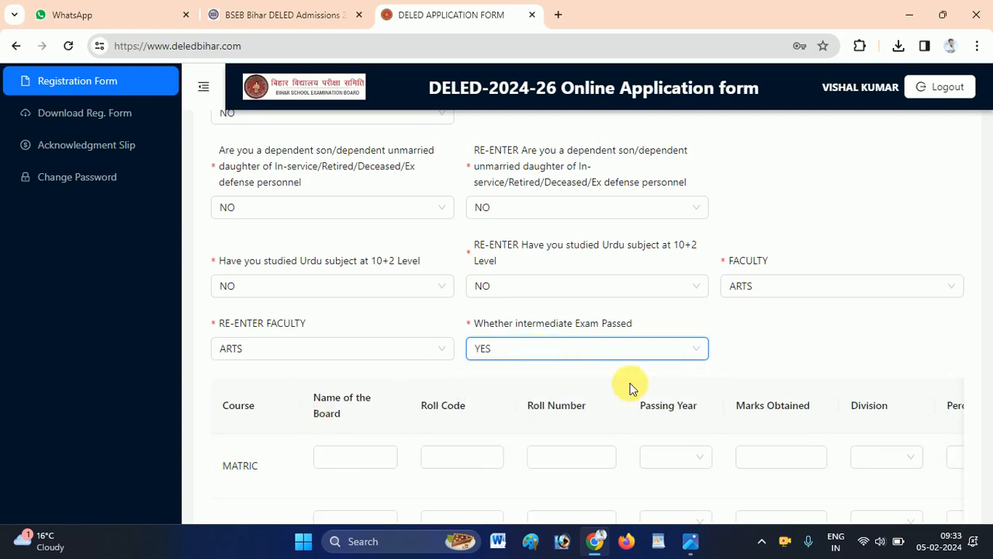
click(757, 365)
click(933, 313)
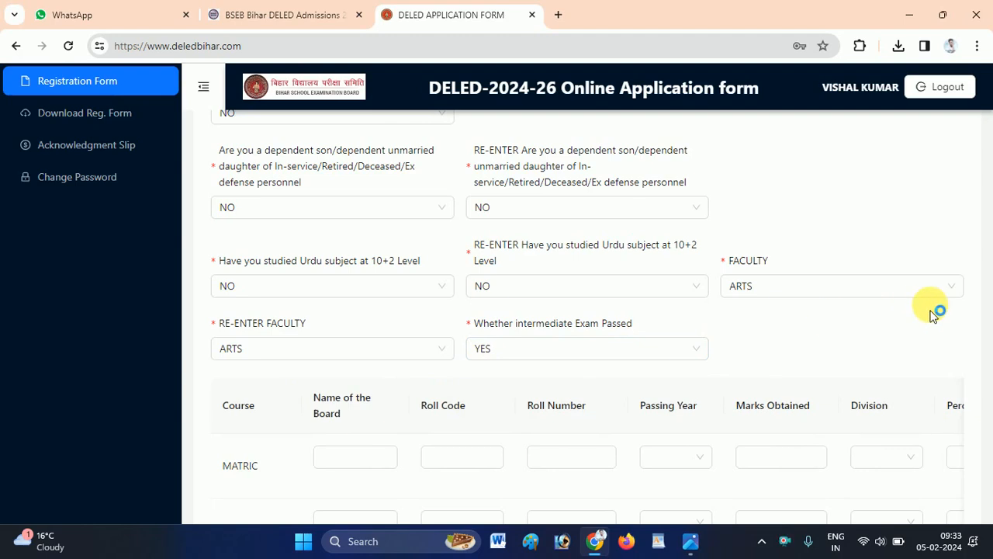
scroll(825, 338, down, 2)
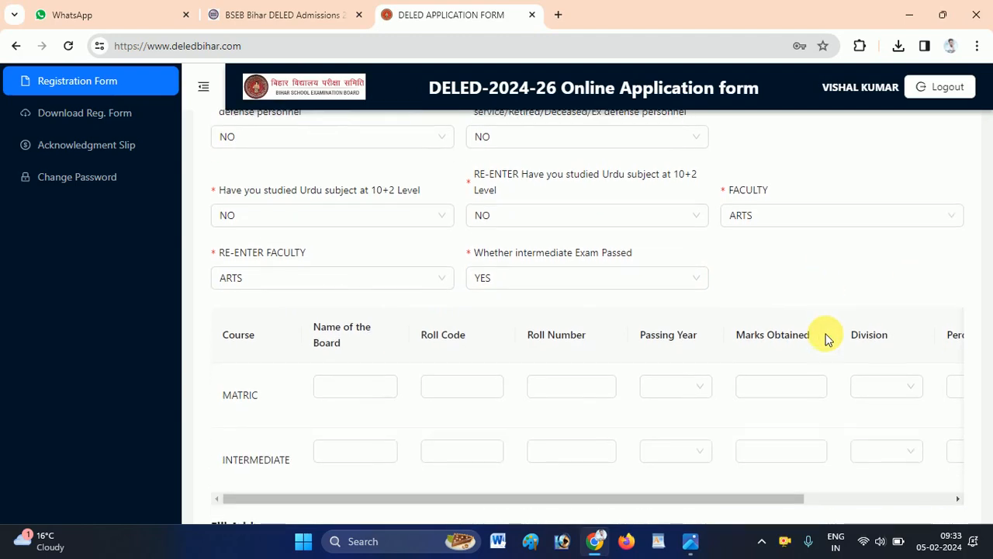
Fill the MATRIC row with board BSEB PATNA, the roll code and suggested roll number
scroll(825, 338, down, 3)
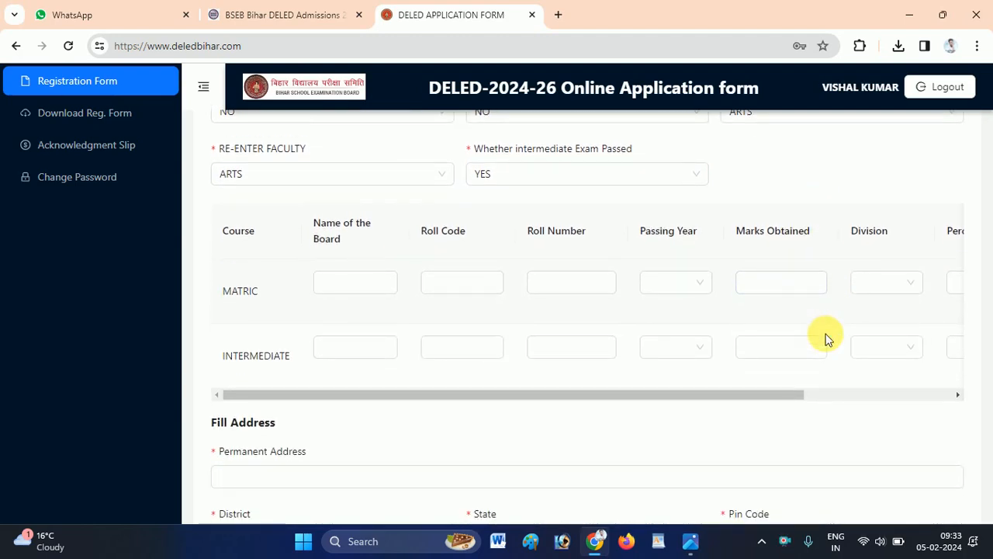
scroll(826, 337, down, 3)
click(473, 191)
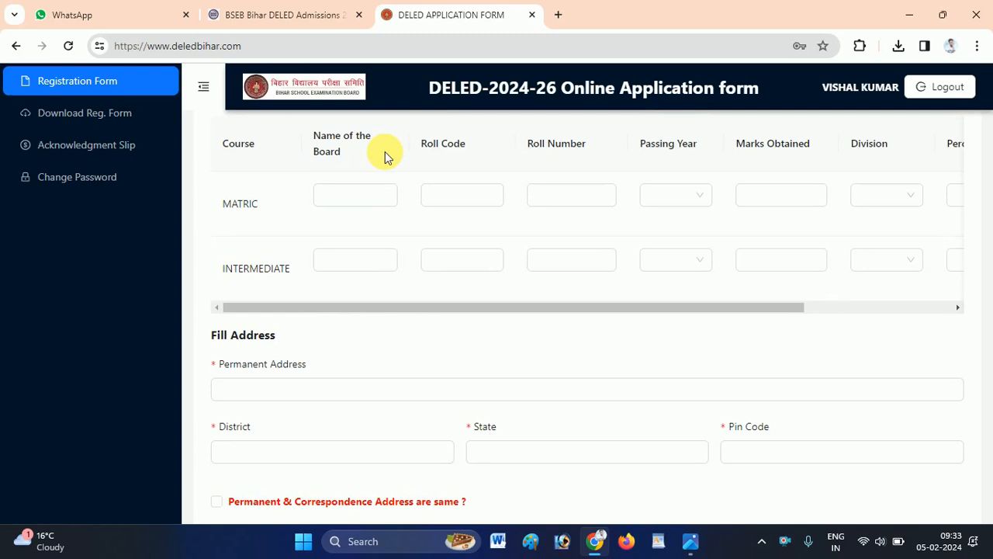
click(347, 198)
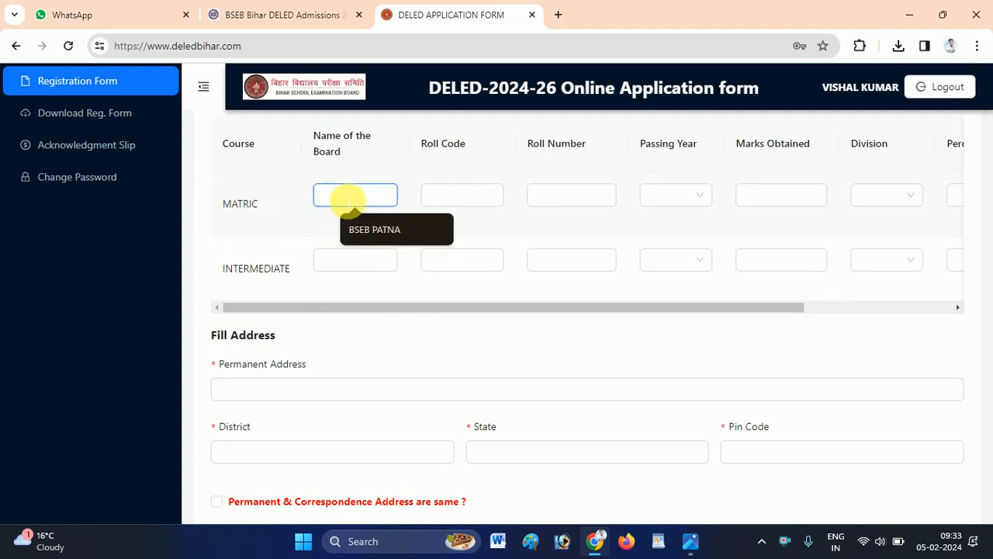
click(367, 231)
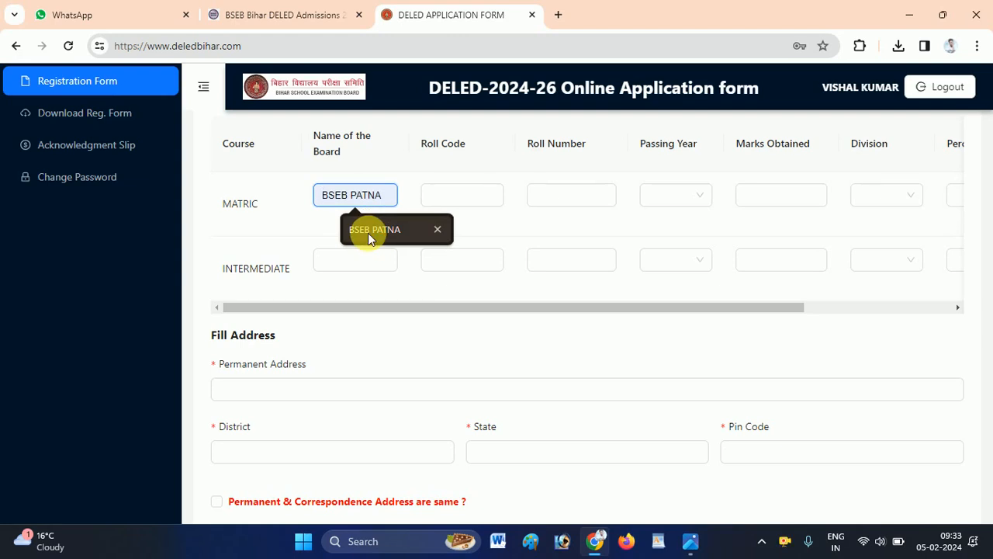
click(473, 233)
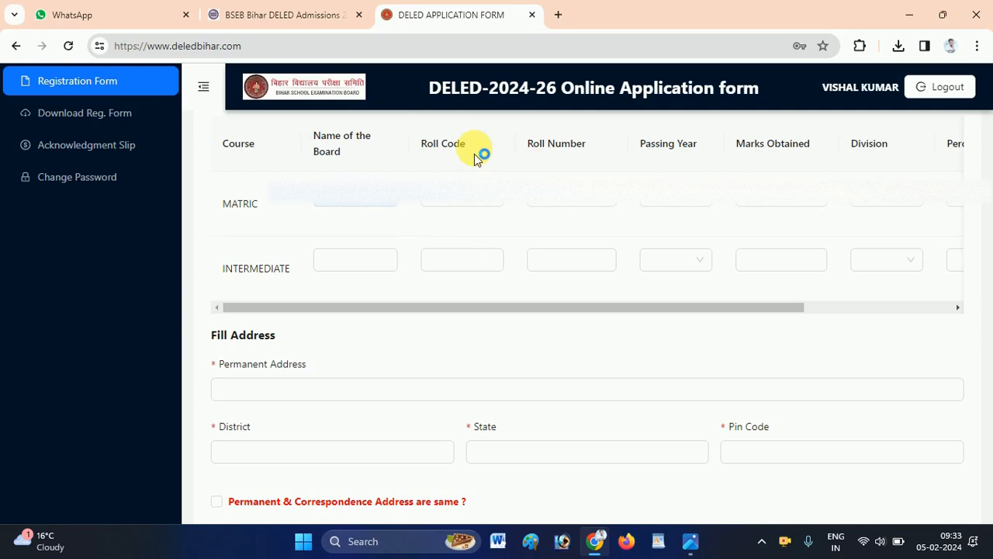
click(465, 193)
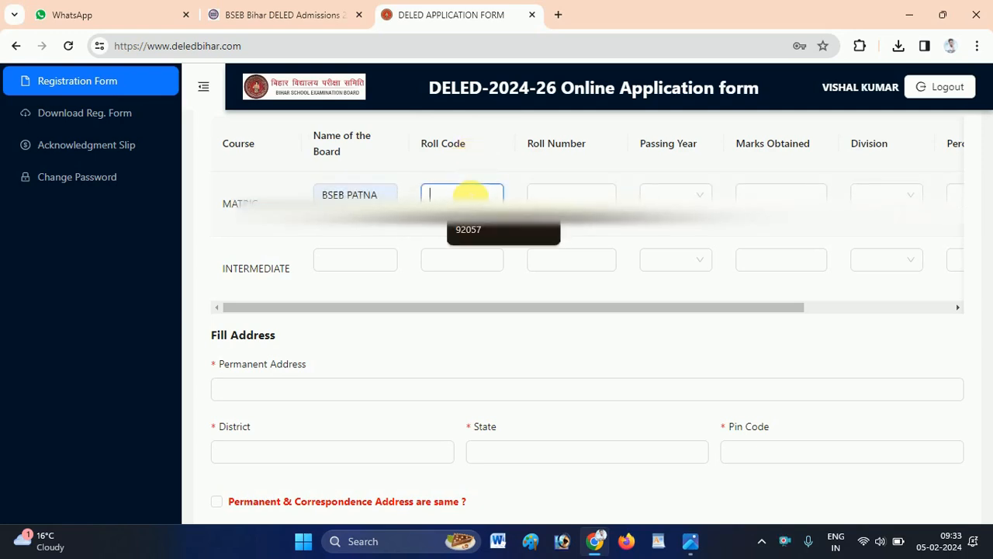
text(920)
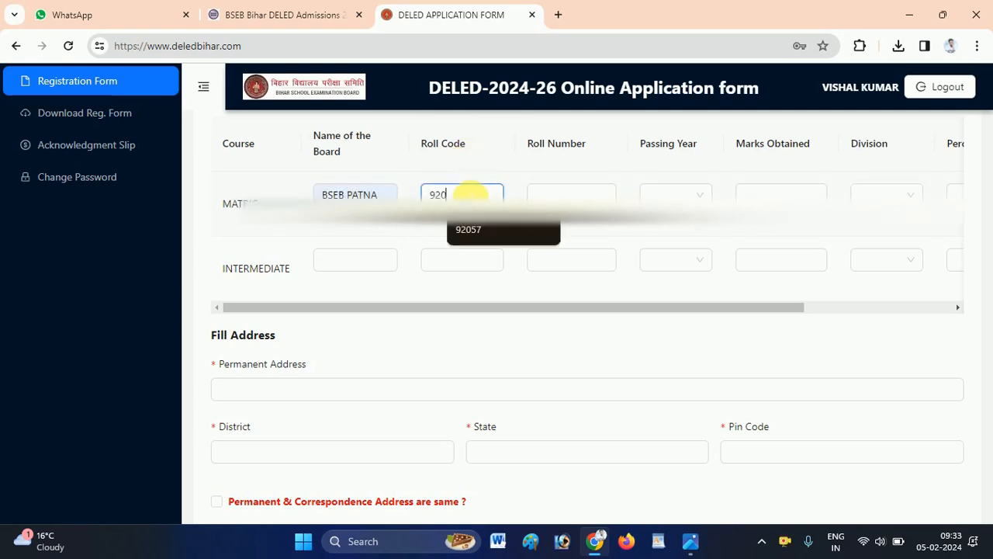
text(58)
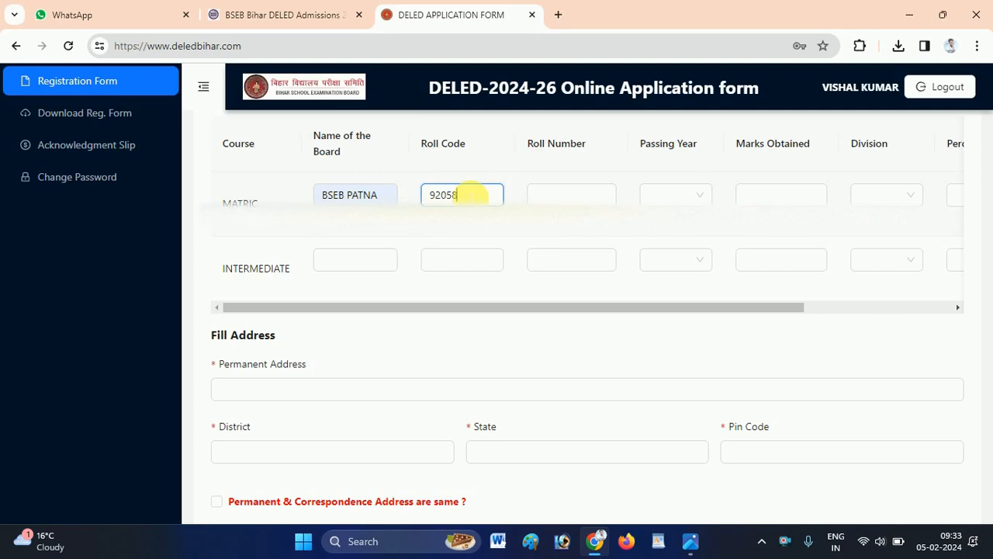
key(BackSpace)
key(BackSpace)
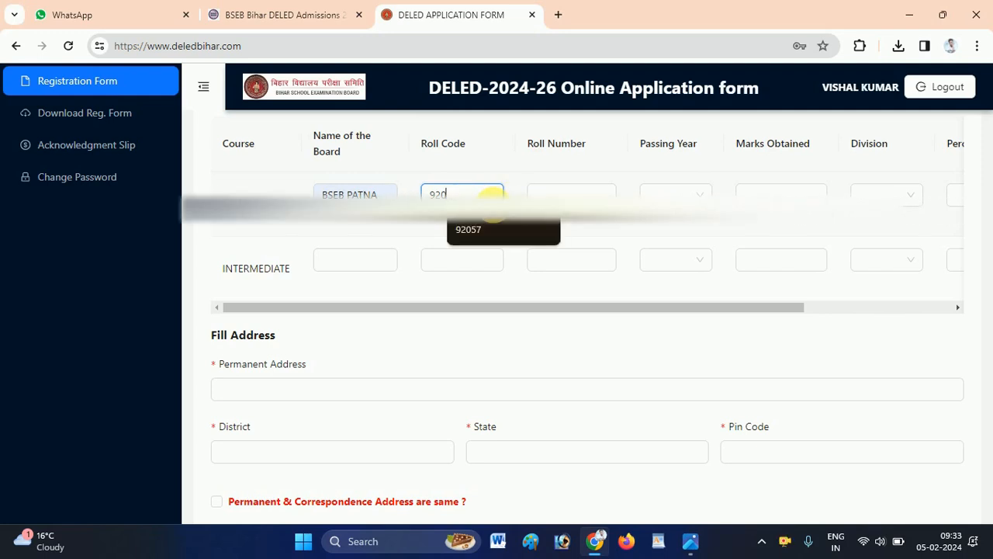
text(44)
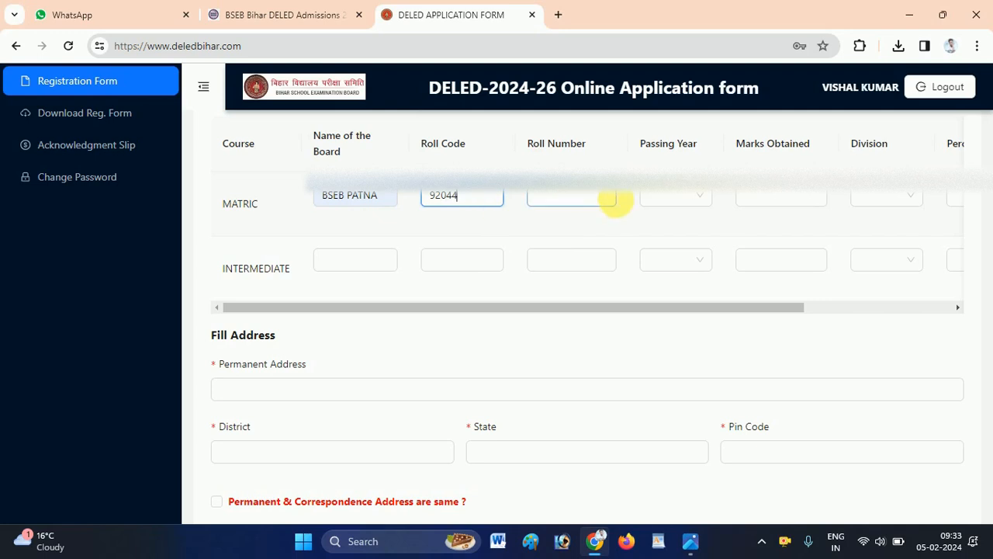
click(613, 198)
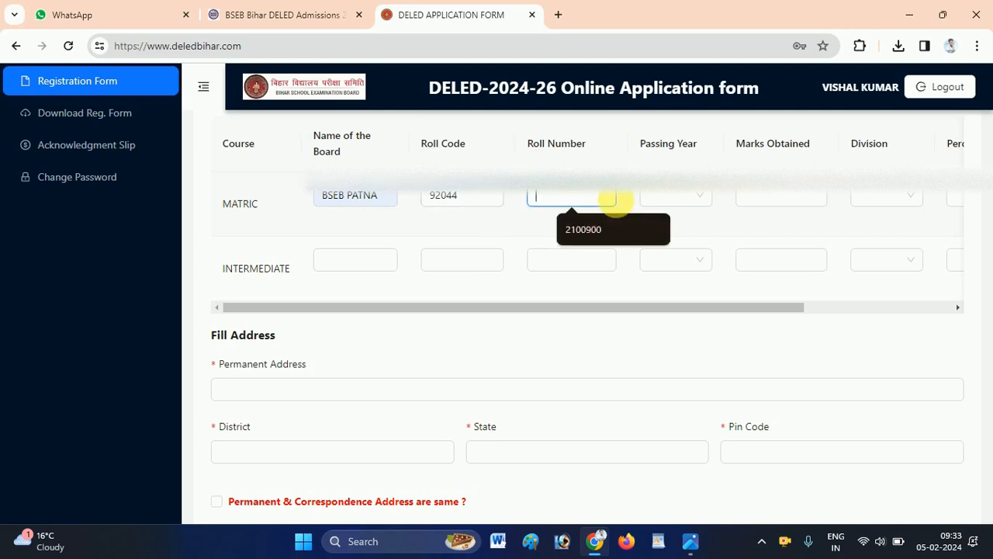
click(569, 229)
click(554, 235)
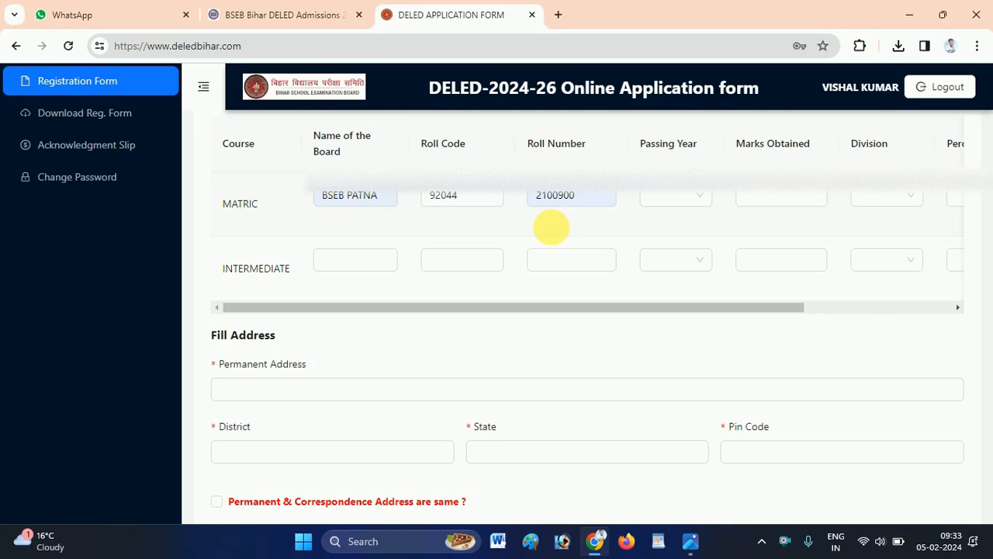
Set MATRIC passing year 2016, 300 marks obtained and FIRST division
click(698, 198)
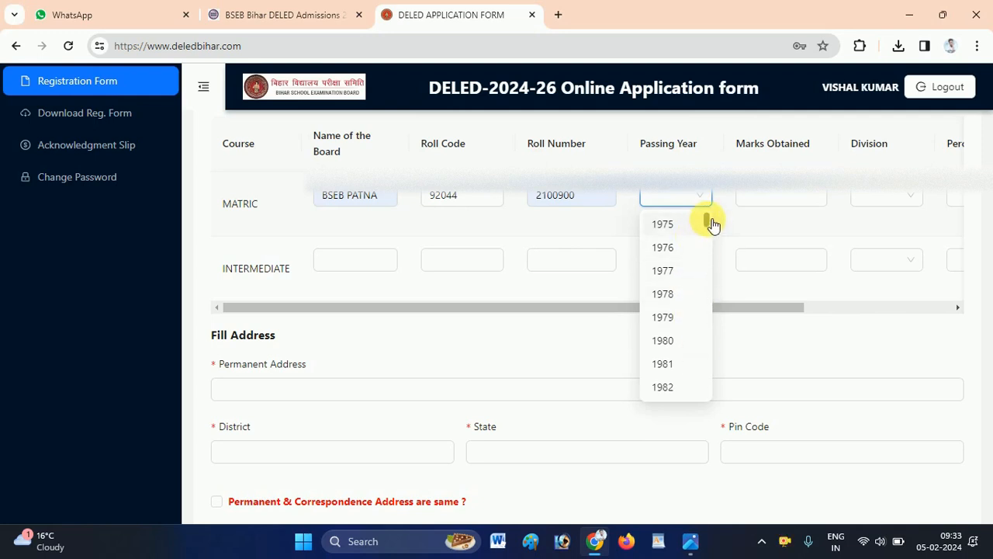
drag(705, 217, 698, 379)
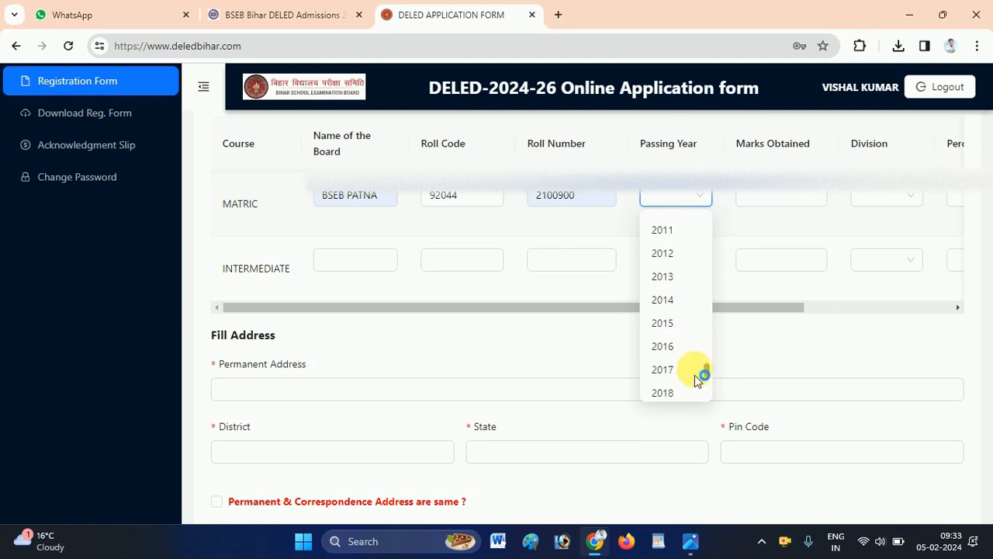
click(658, 346)
click(730, 227)
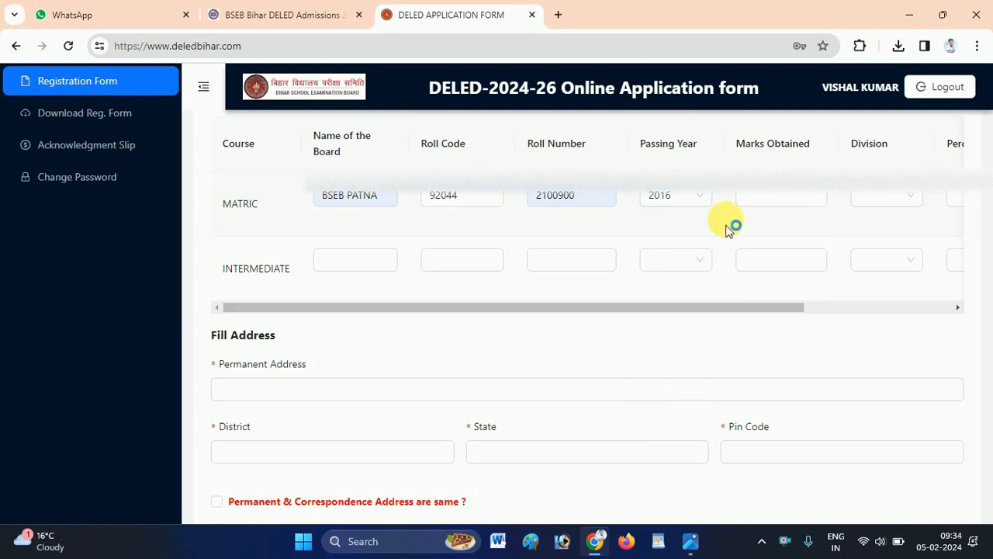
click(787, 216)
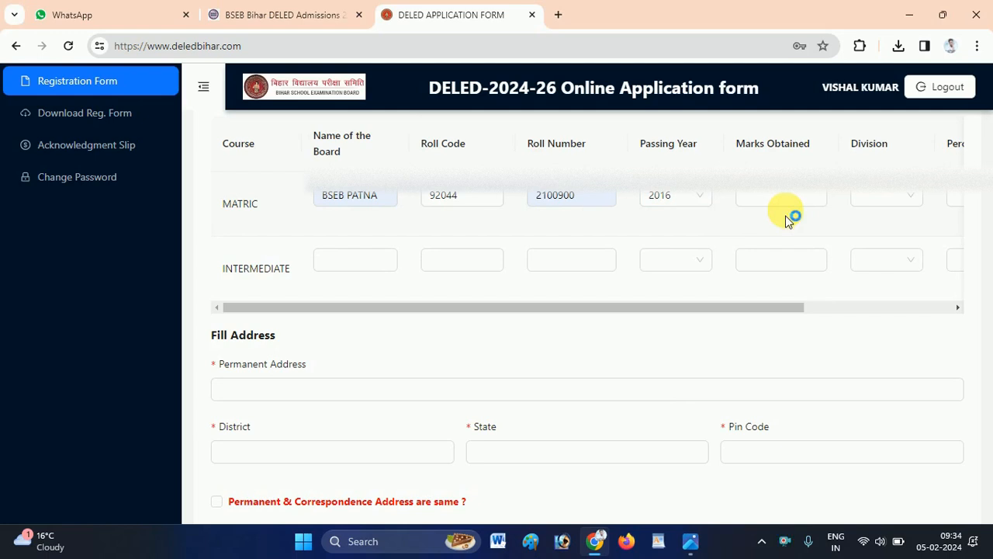
click(776, 199)
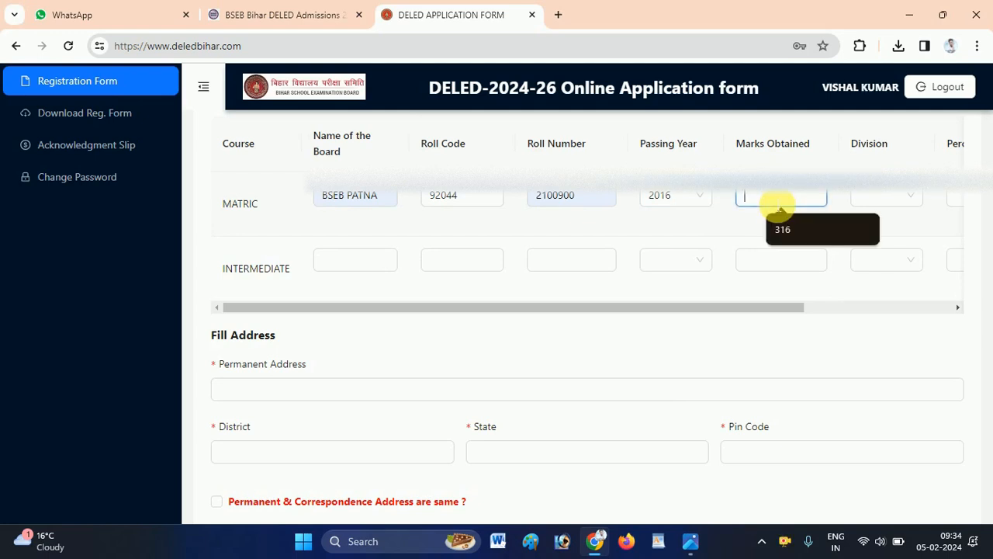
text(300)
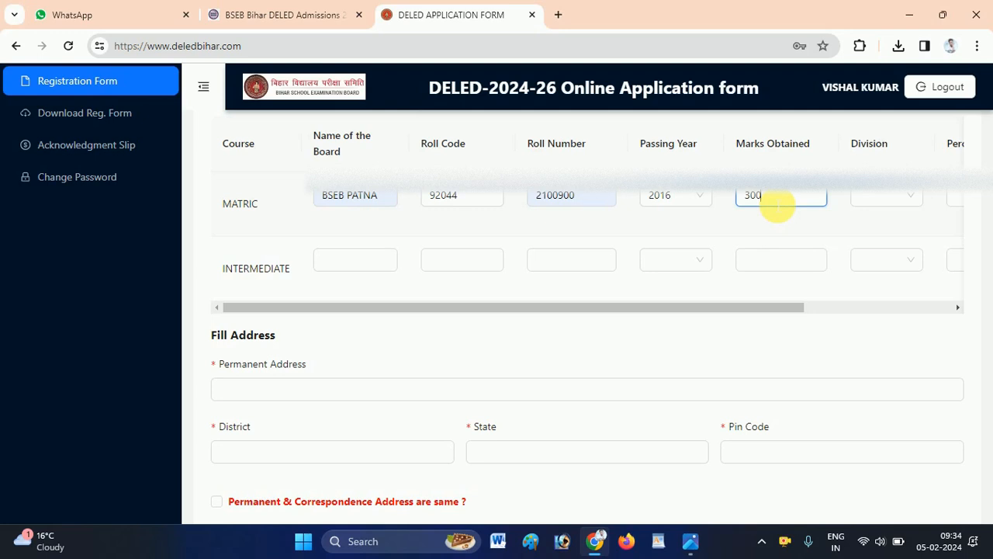
click(848, 222)
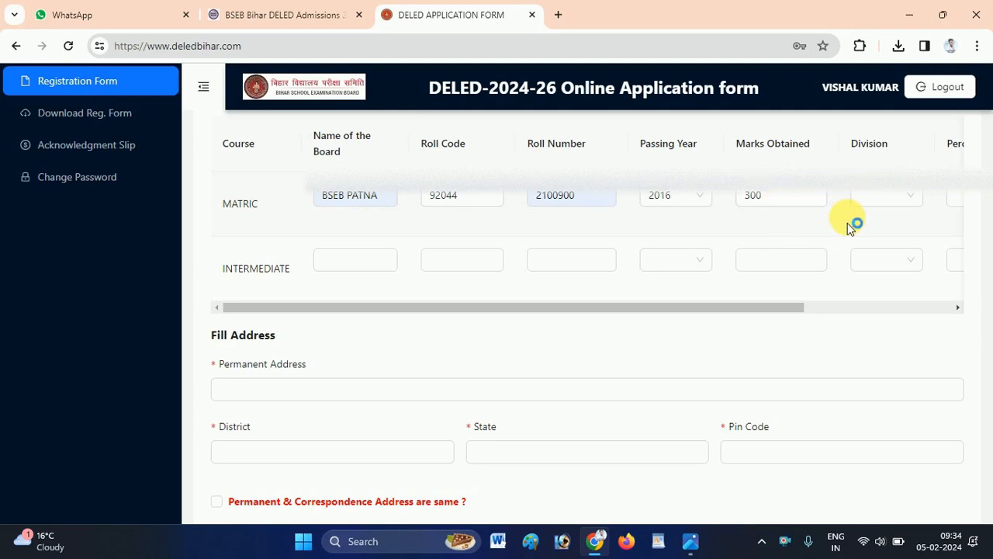
click(887, 202)
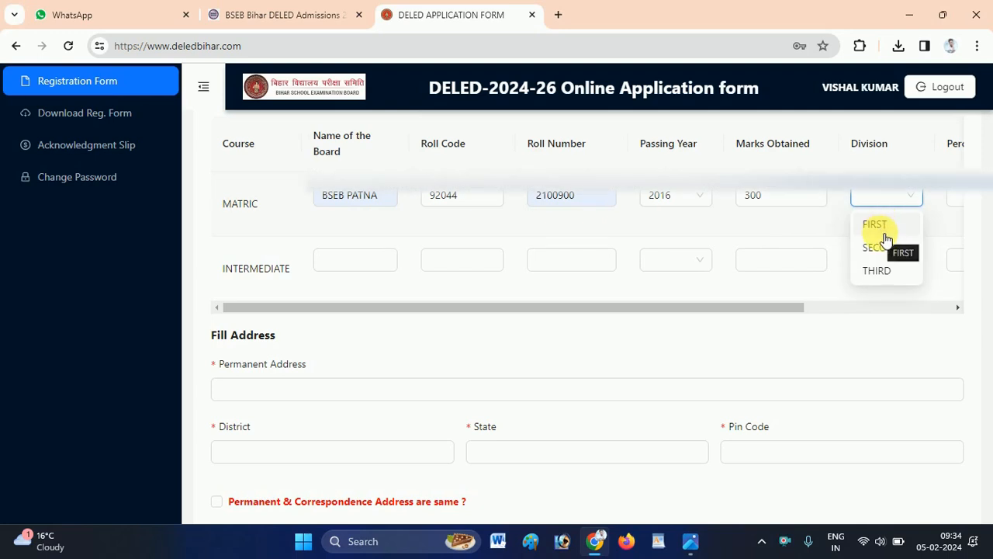
click(881, 229)
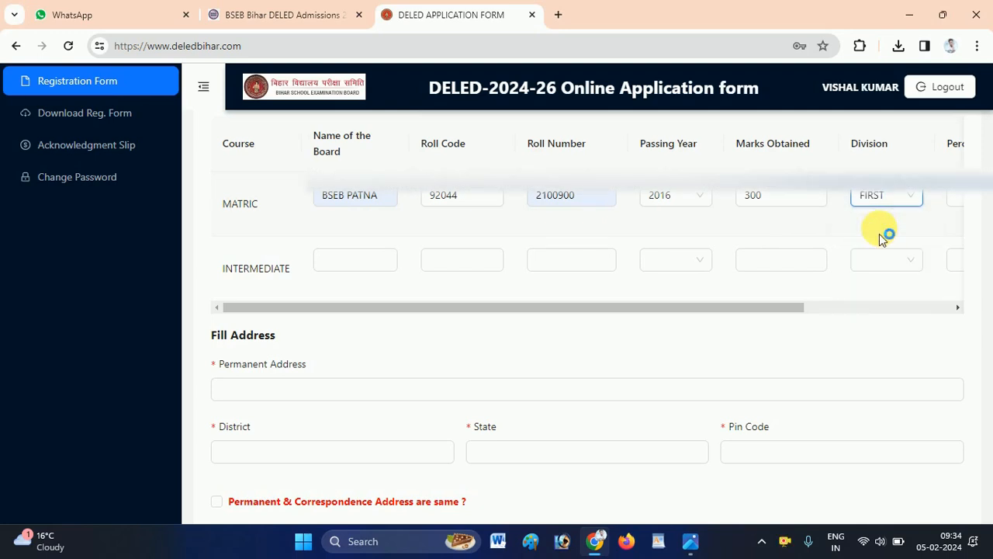
Enter 60 as the MATRIC percentage and upload file 10 as its document
drag(718, 308, 860, 308)
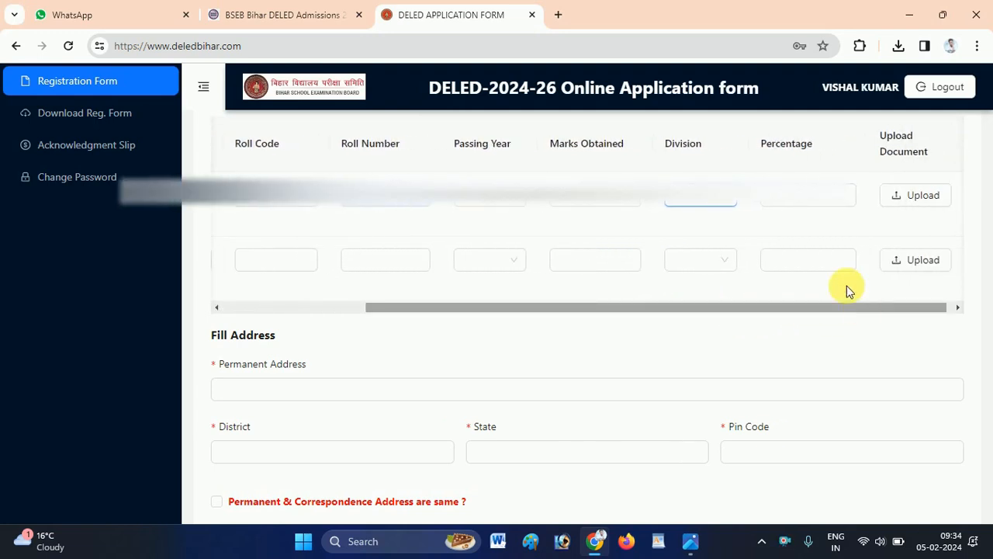
click(818, 203)
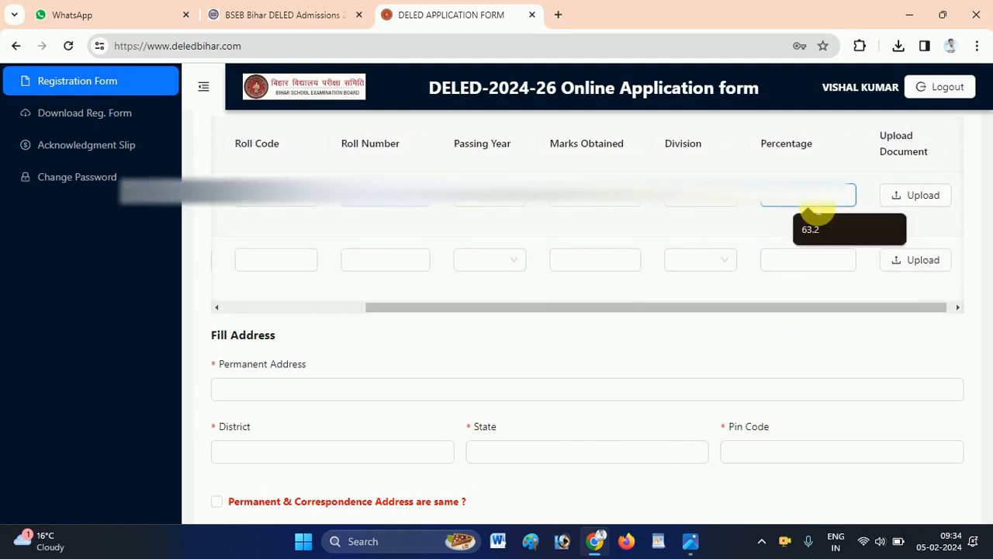
text(7)
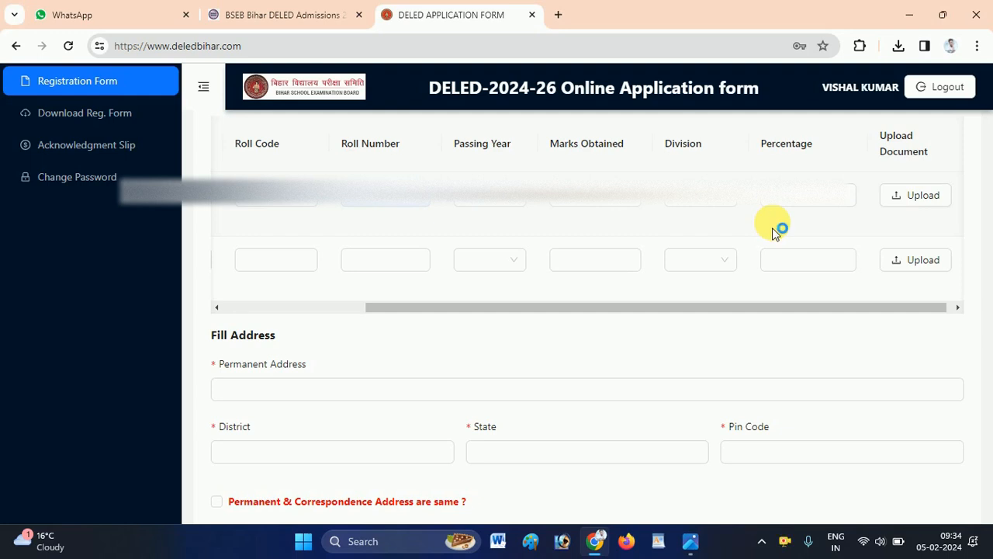
click(810, 204)
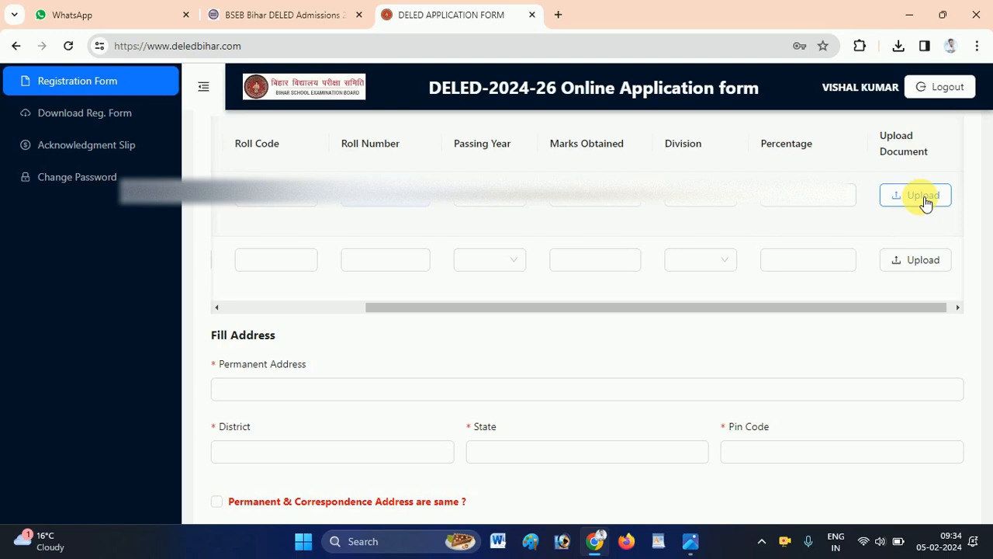
click(924, 198)
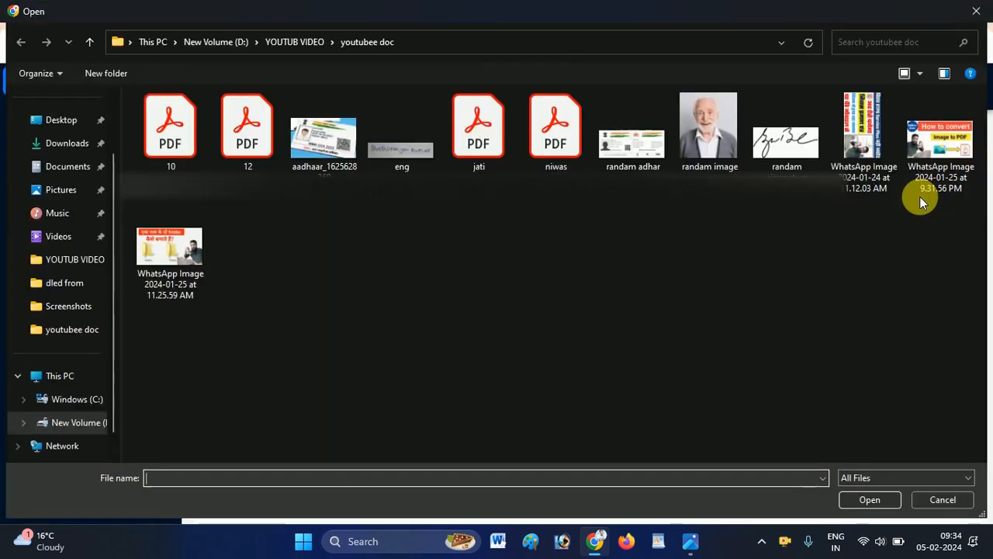
double_click(178, 132)
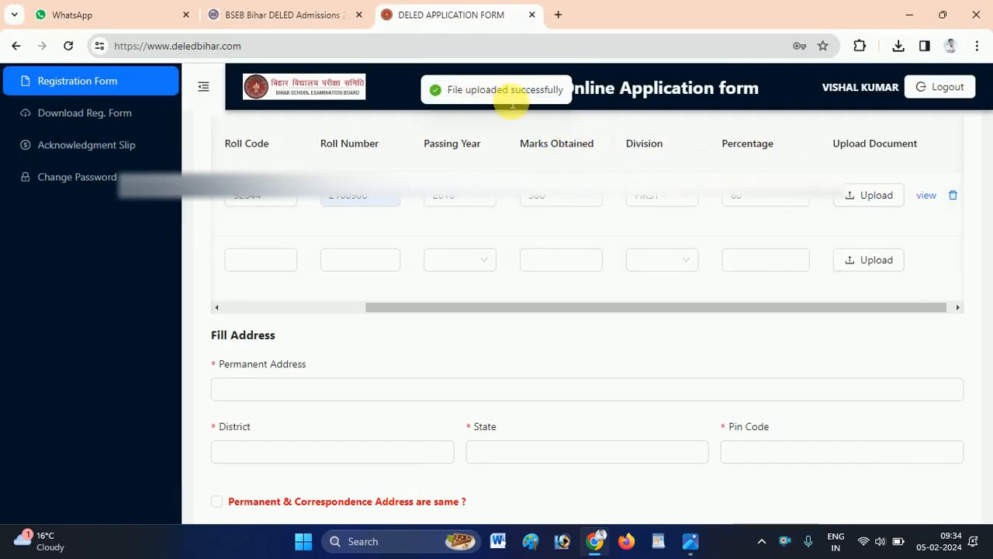
drag(513, 306, 259, 306)
Fill the INTERMEDIATE row with board BSEB PATNA, the roll code and suggested roll number
click(349, 262)
click(369, 294)
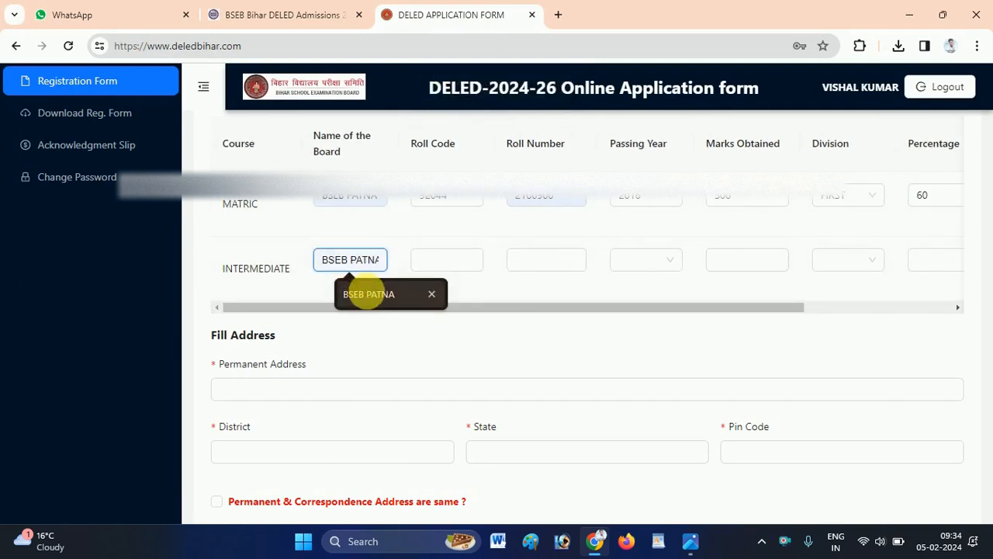
click(444, 267)
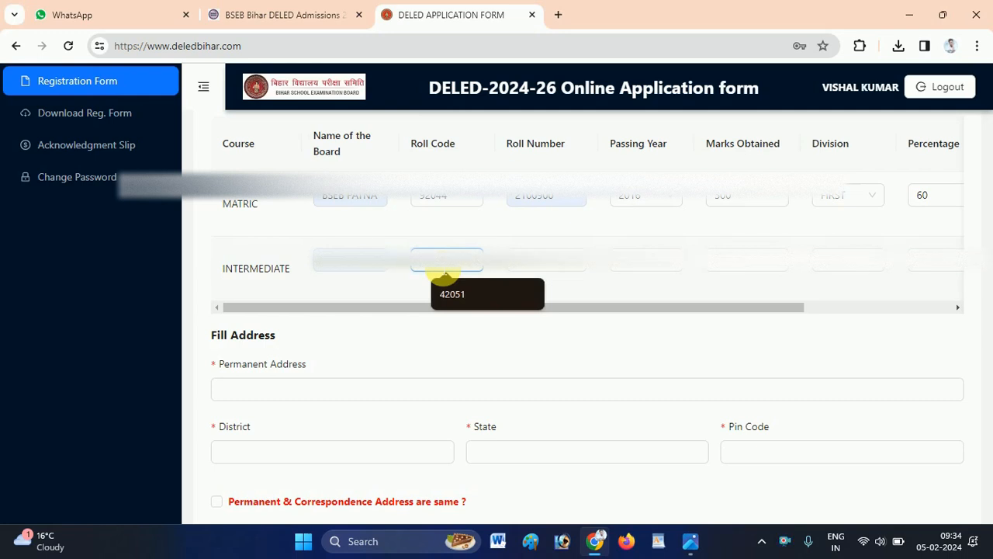
text(9)
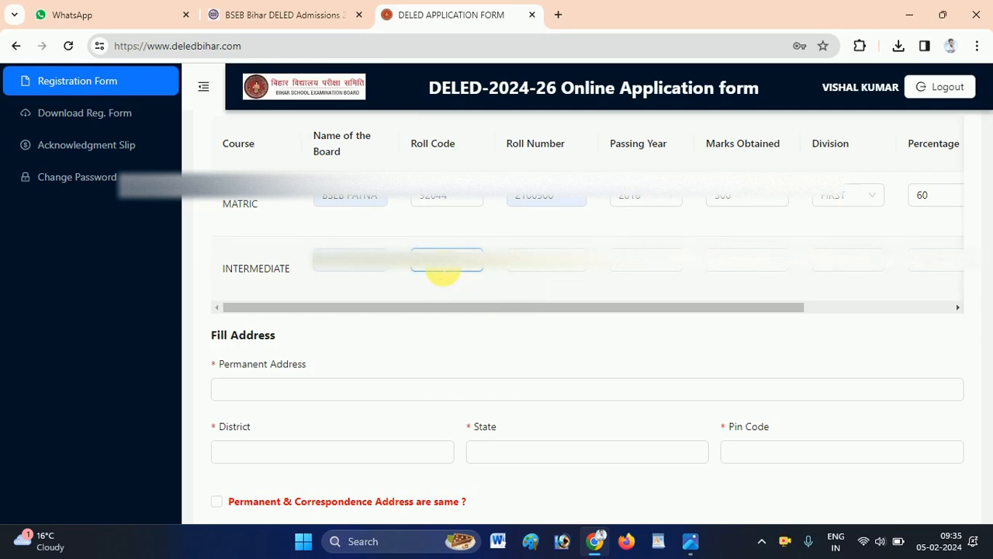
key(BackSpace)
text(1)
click(543, 256)
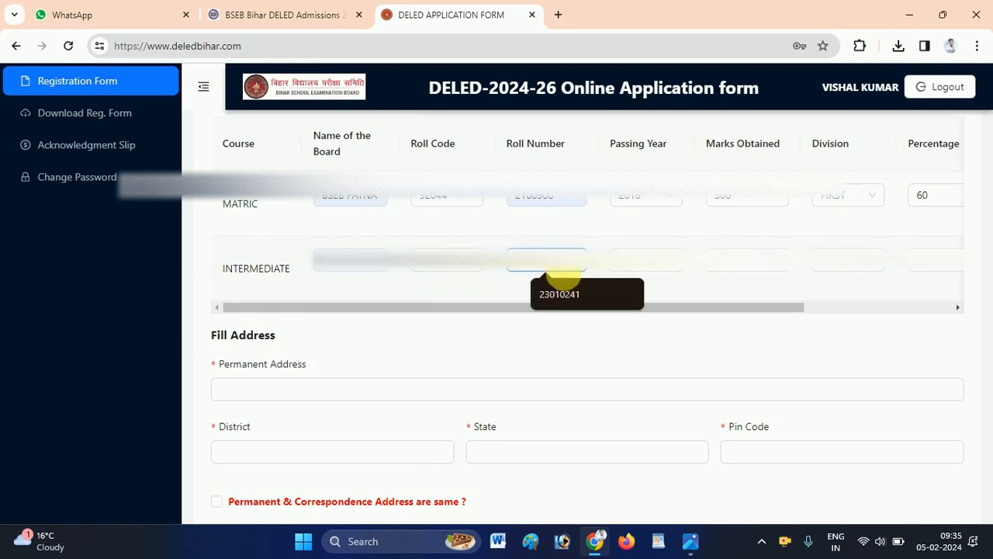
click(572, 293)
Set INTERMEDIATE passing year 2018, 300 marks and FIRST division
click(664, 266)
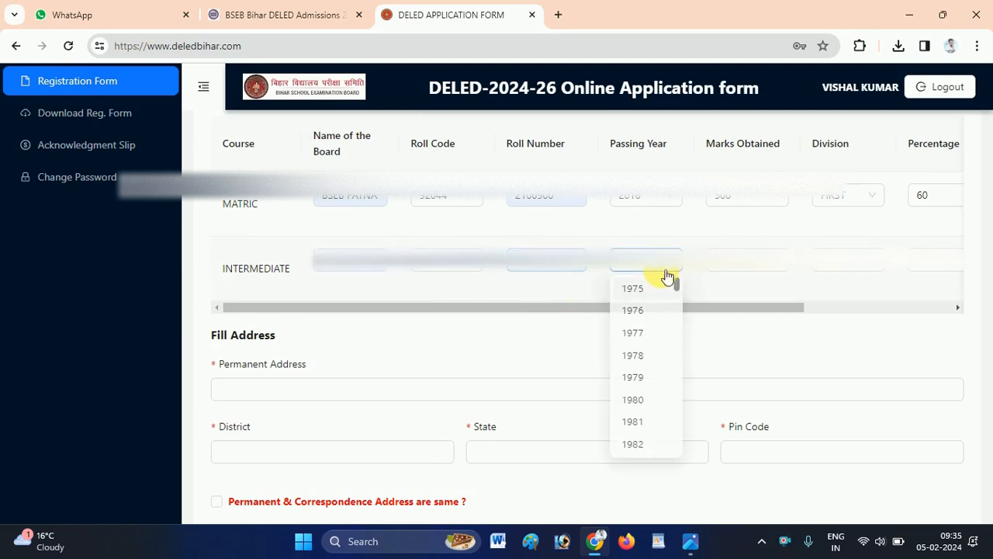
click(685, 451)
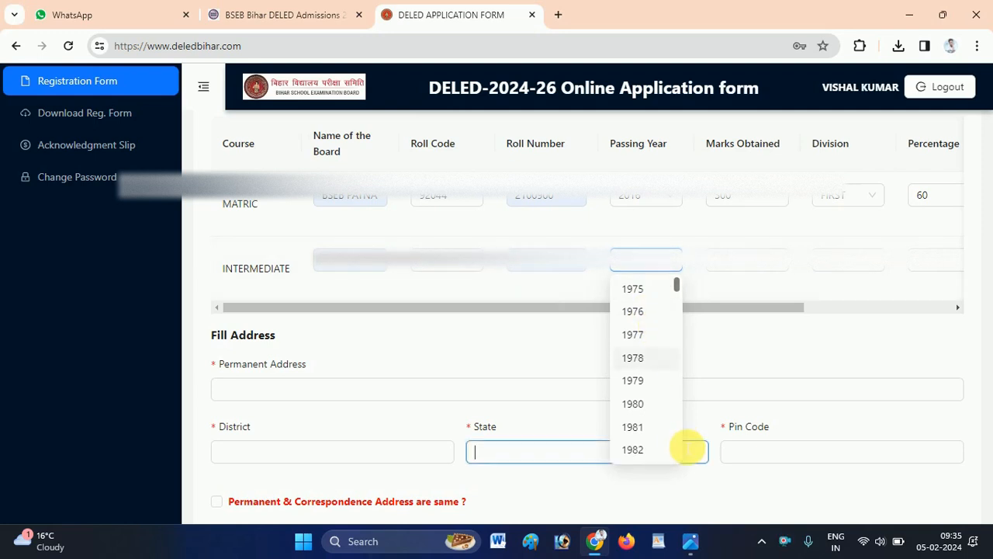
click(670, 258)
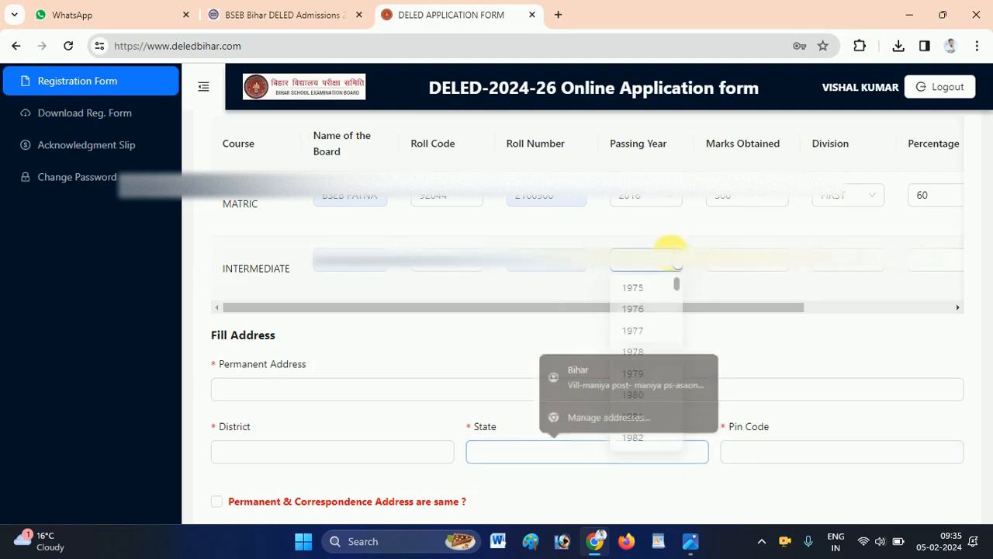
drag(682, 289, 684, 454)
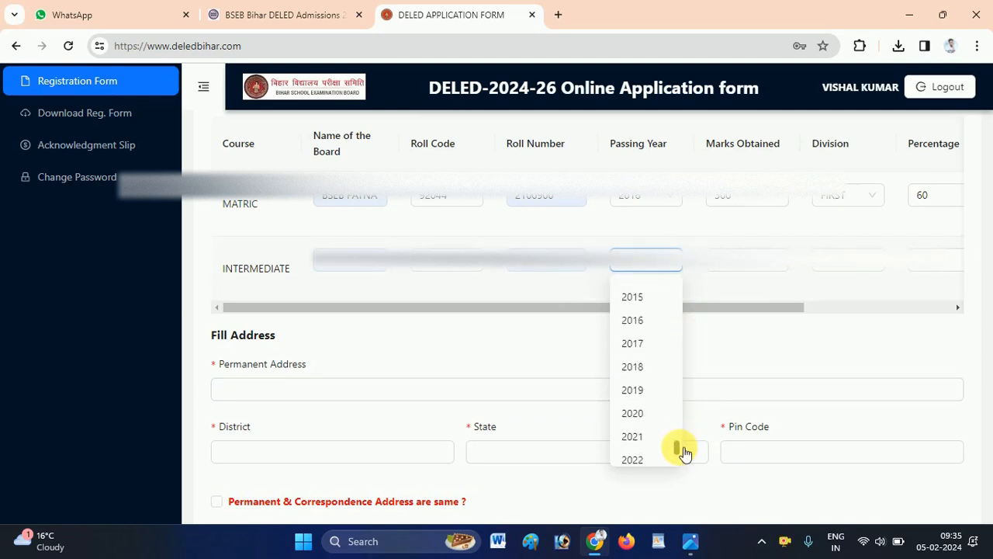
click(632, 367)
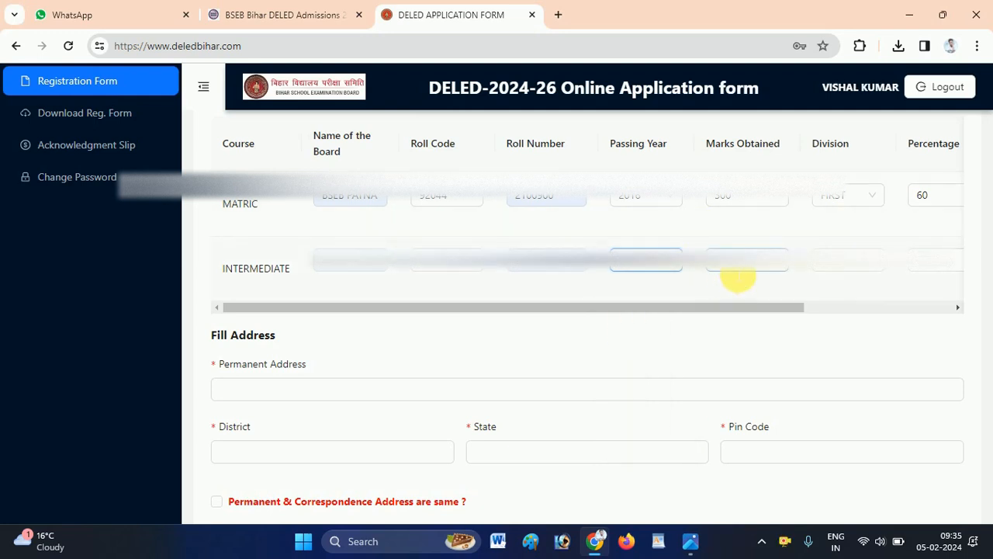
click(734, 264)
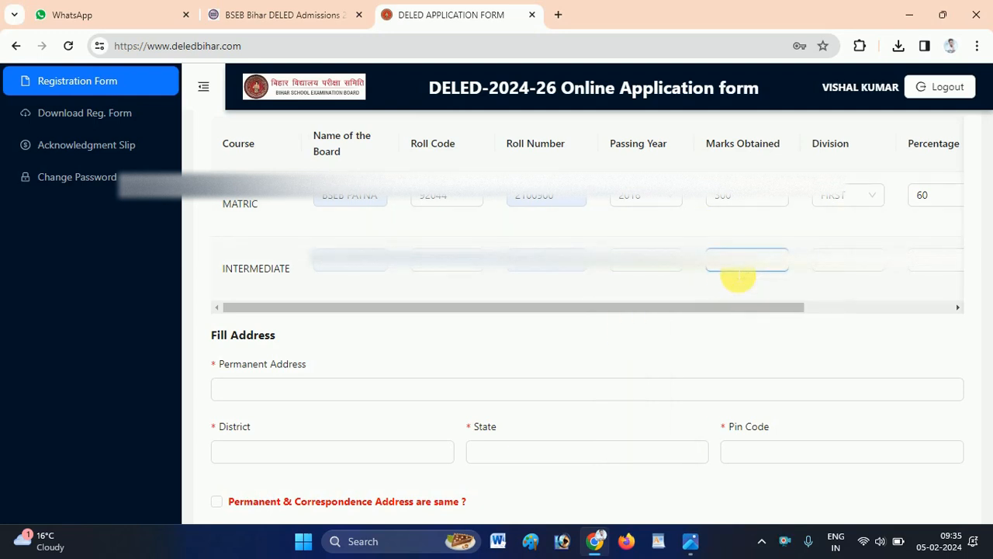
click(849, 260)
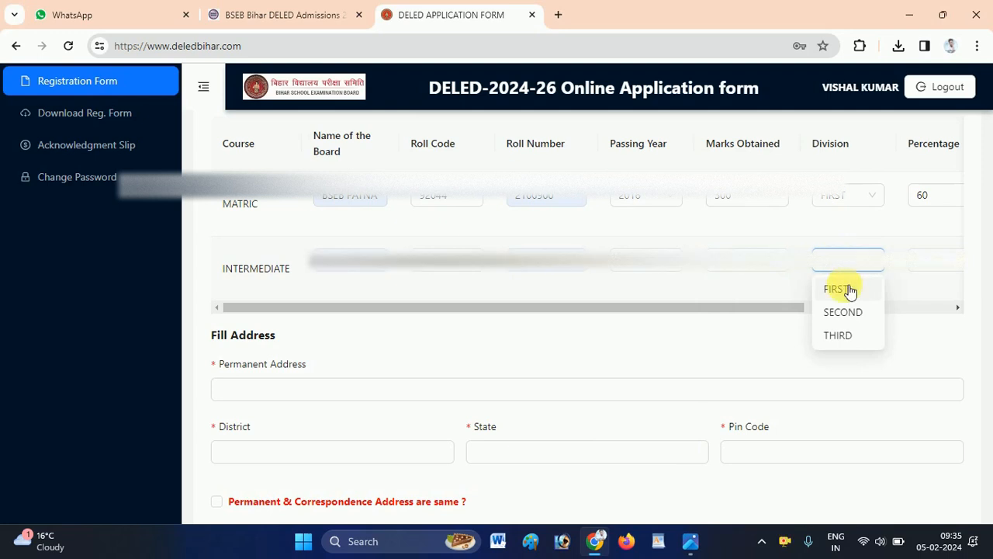
click(849, 291)
Enter 60 as the INTERMEDIATE percentage and upload PDF 12 as its document
drag(760, 308, 900, 302)
click(802, 262)
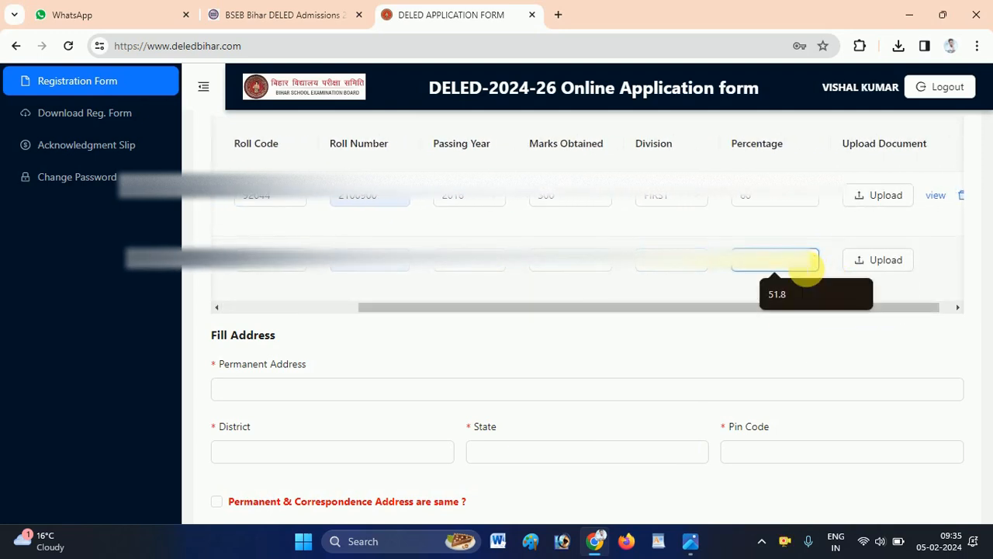
click(820, 282)
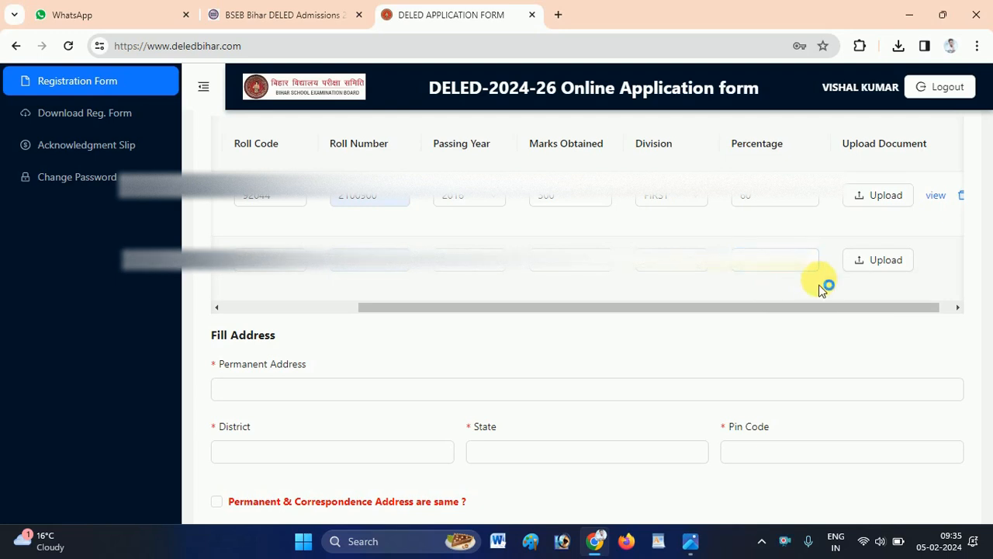
click(896, 259)
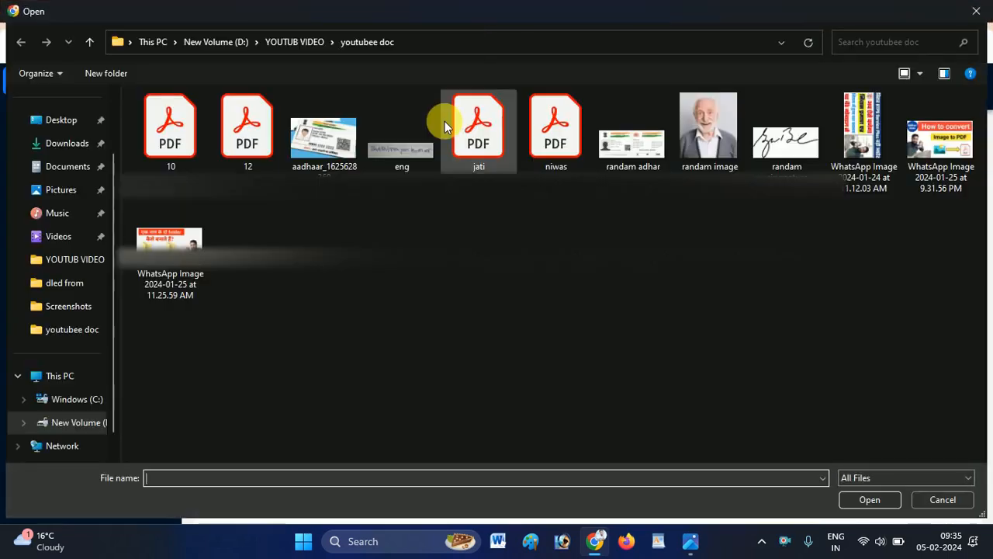
double_click(247, 124)
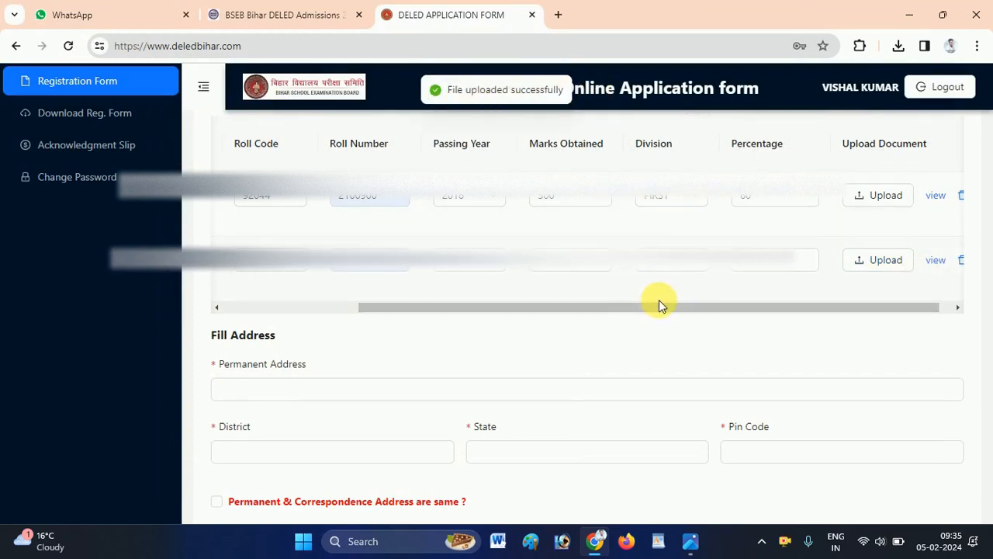
drag(507, 308, 360, 313)
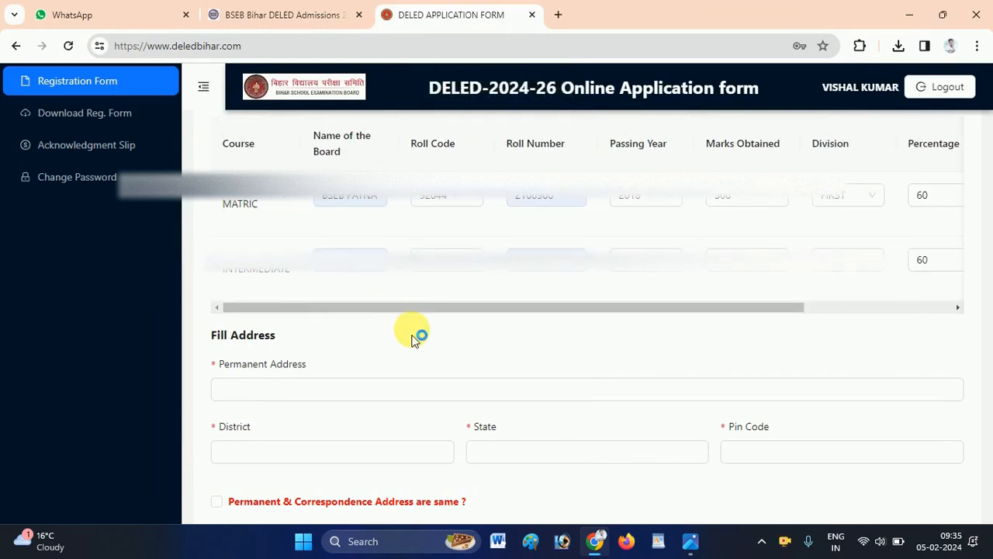
Enter the permanent address beginning 'VILL', then fill in its district, state and pin code
scroll(411, 333, down, 2)
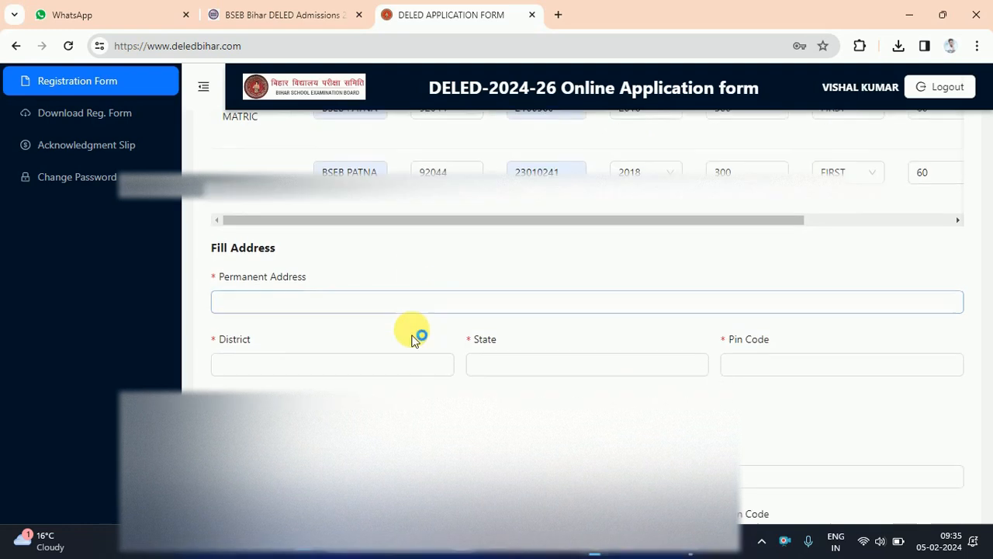
click(417, 320)
scroll(415, 331, down, 1)
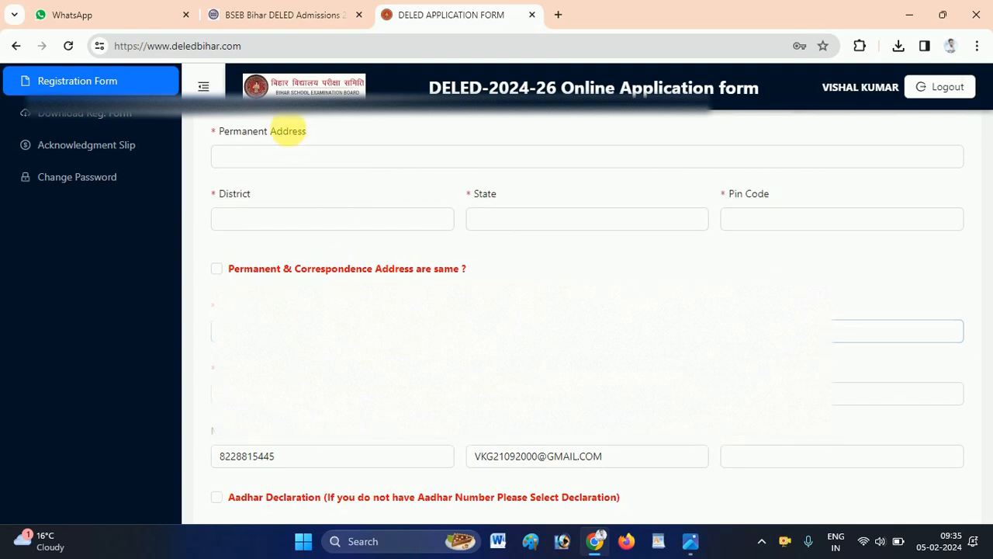
click(267, 159)
click(291, 161)
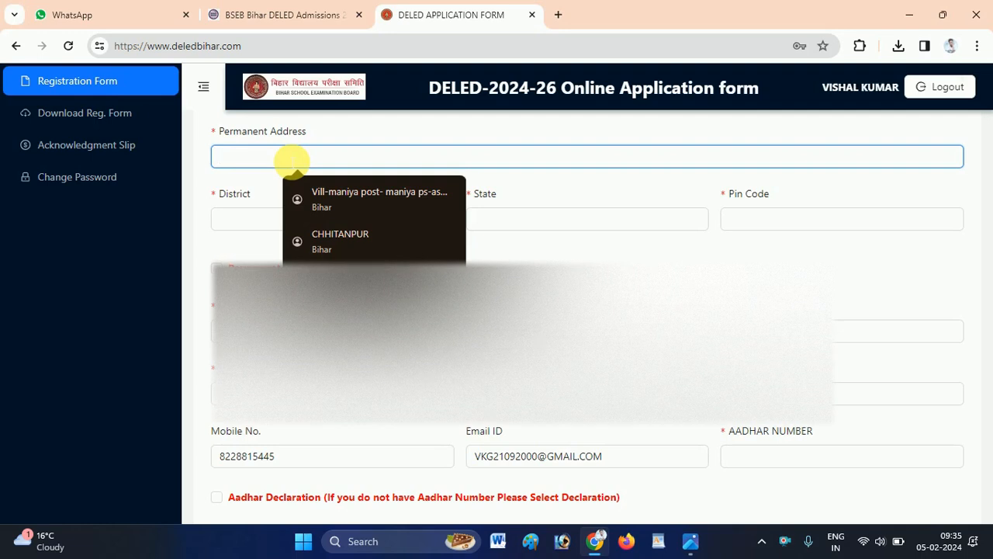
text(V)
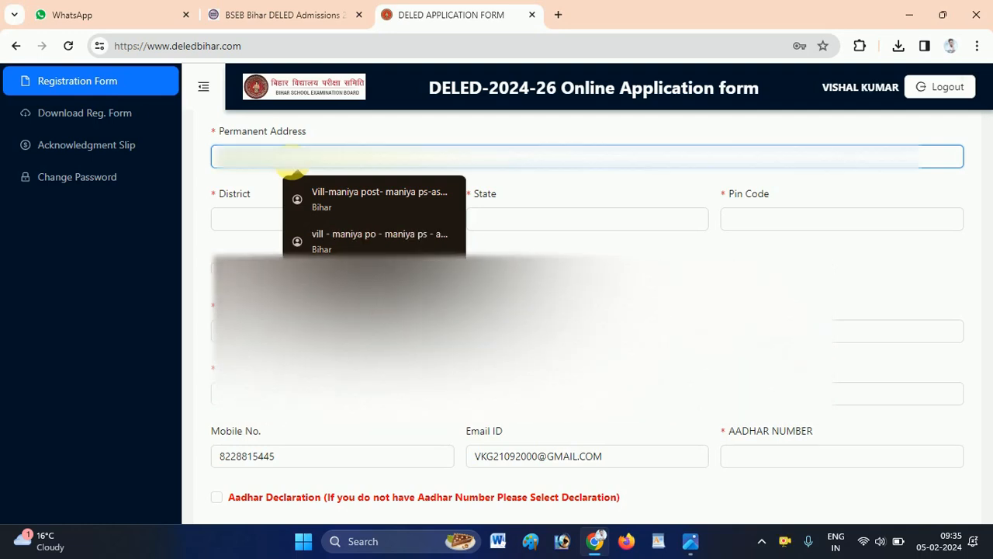
text(ILL)
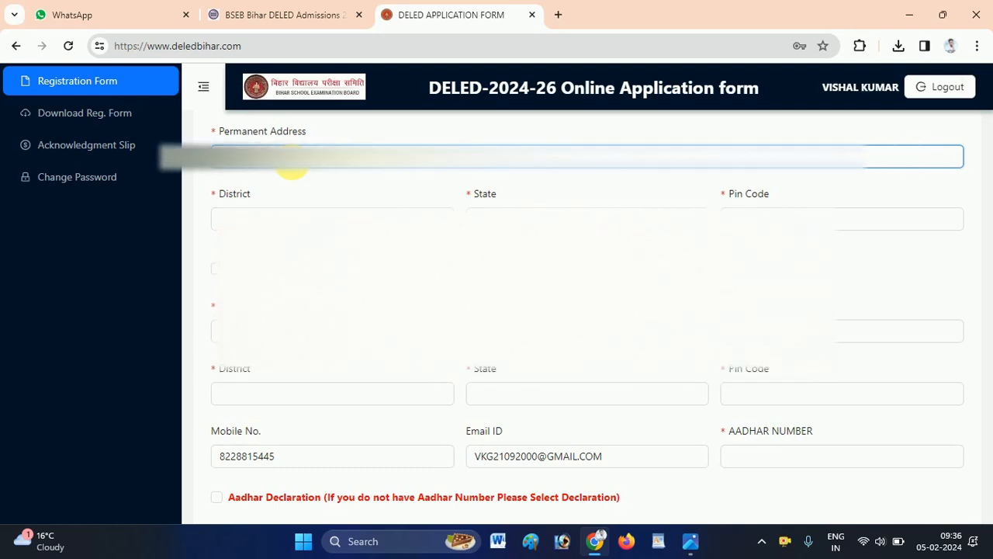
key(Tab)
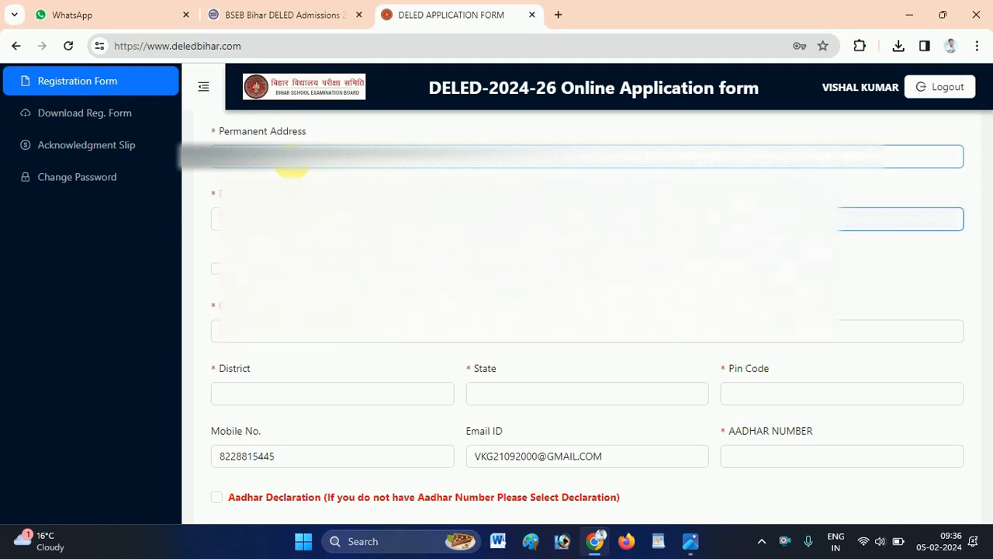
text(8)
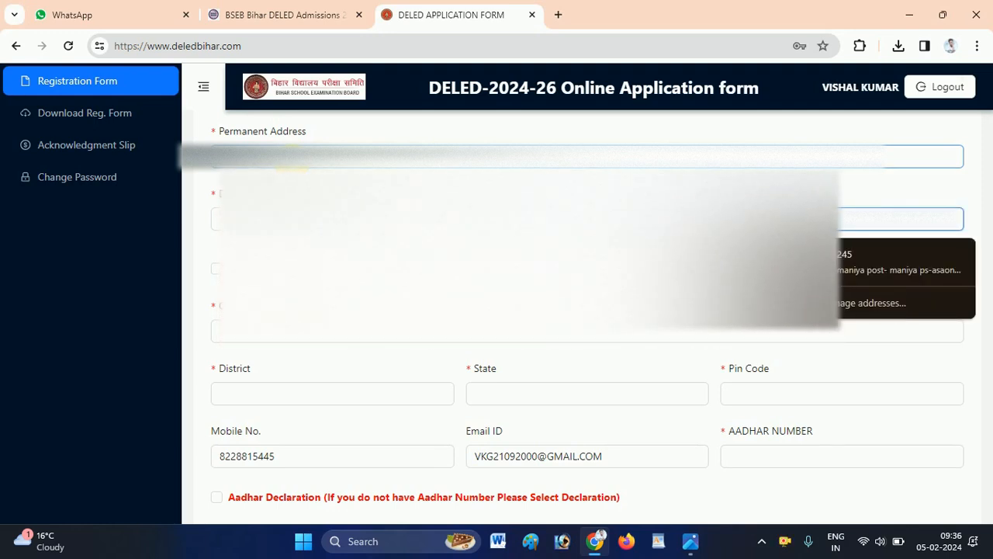
click(453, 299)
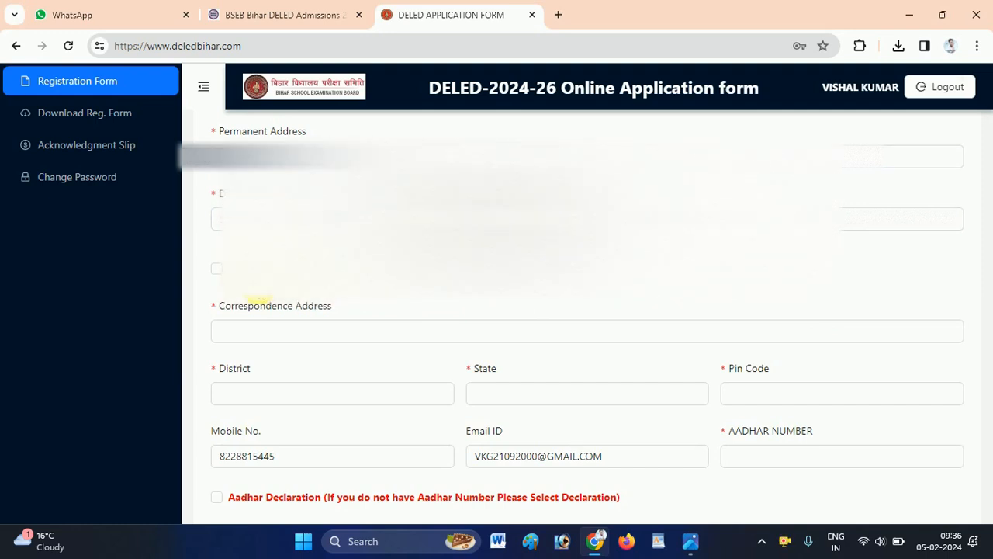
Tick 'Permanent & Correspondence Address are same ?' so the correspondence fields copy the permanent address
click(215, 268)
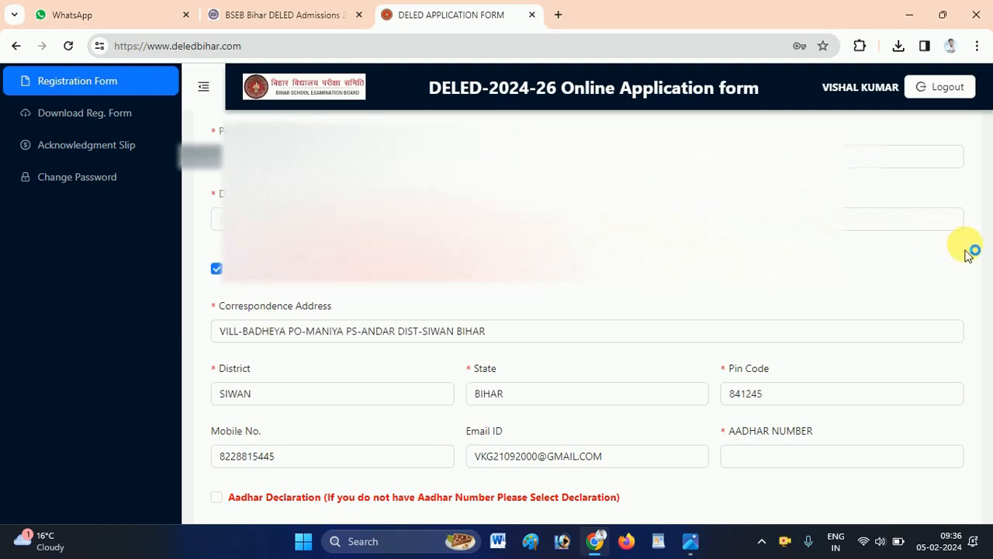
drag(990, 309, 989, 351)
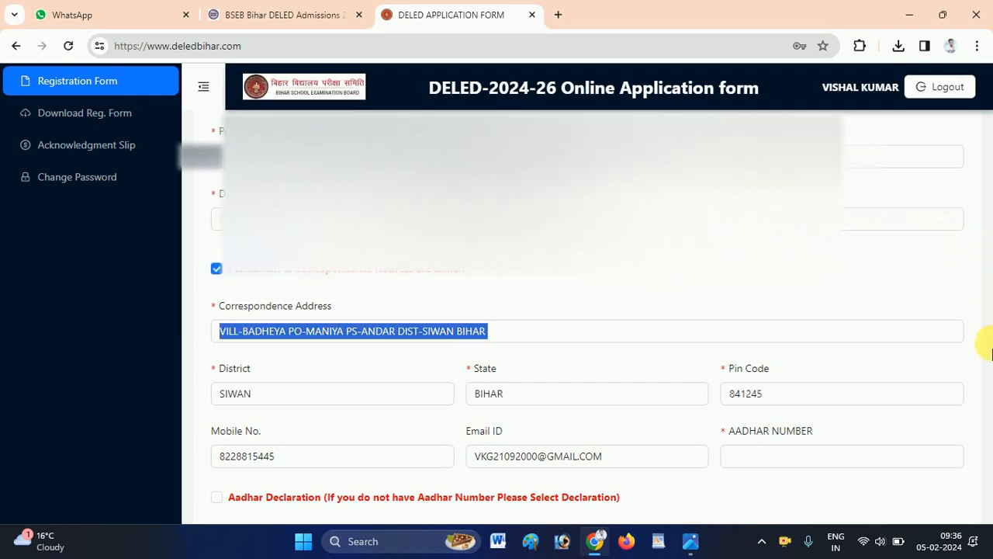
click(852, 286)
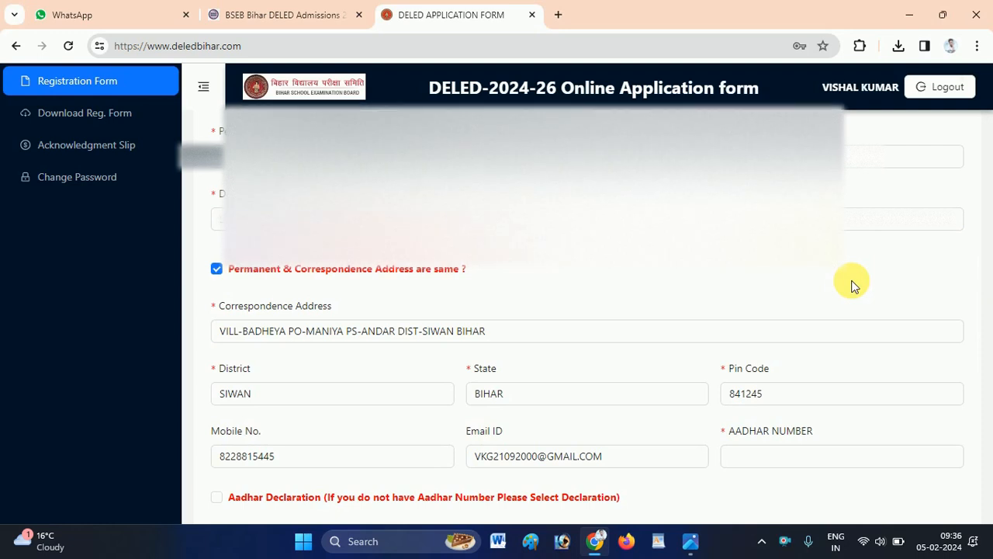
scroll(852, 287, down, 2)
scroll(852, 286, down, 1)
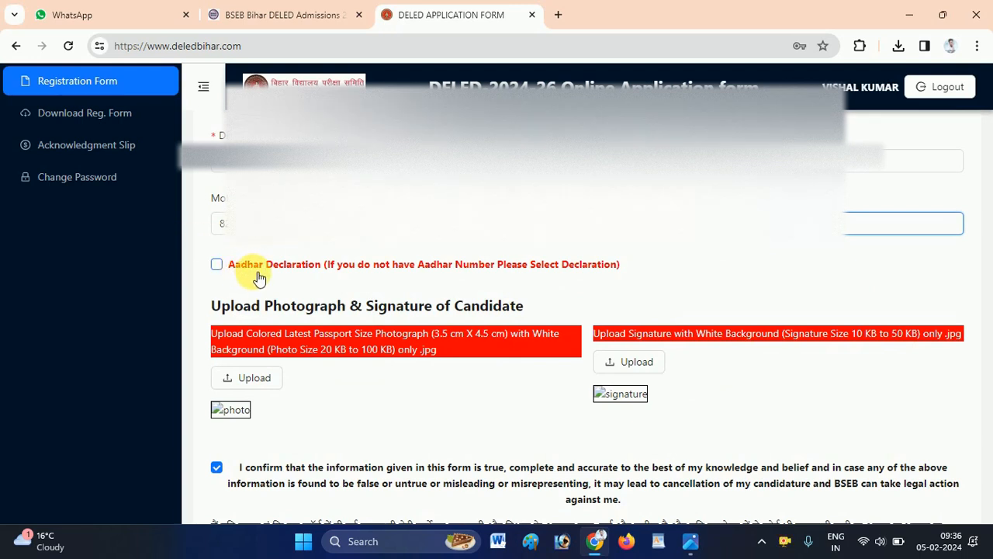
click(218, 265)
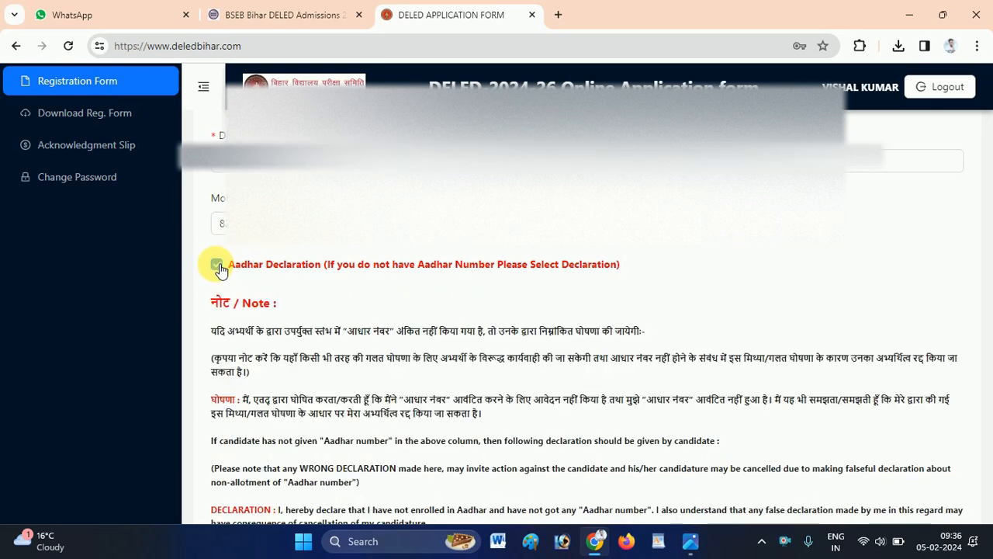
click(217, 265)
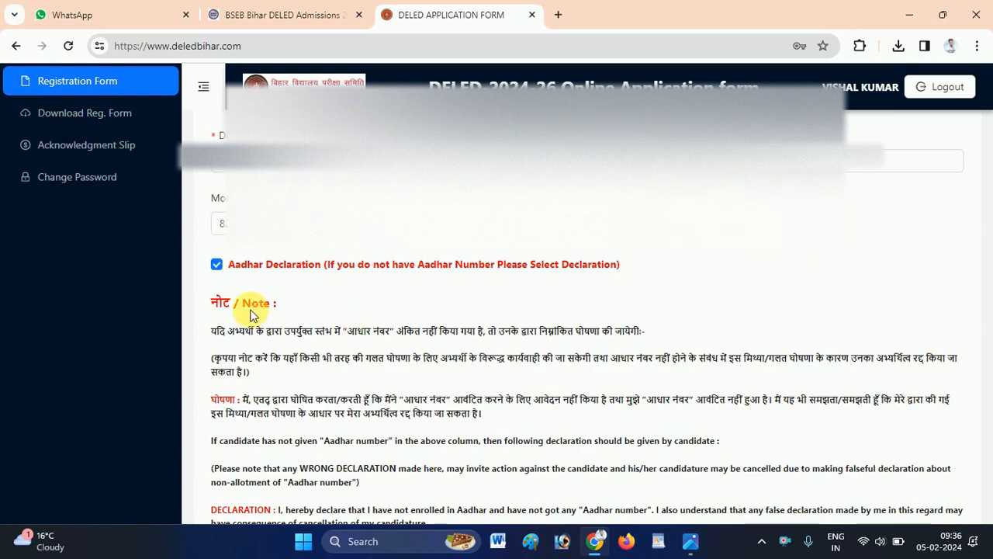
click(217, 265)
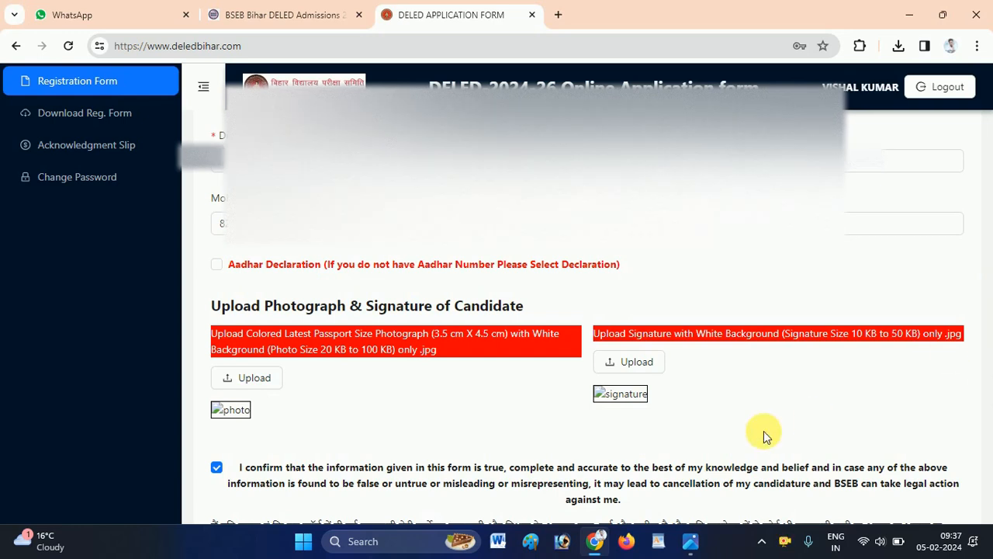
scroll(764, 432, down, 2)
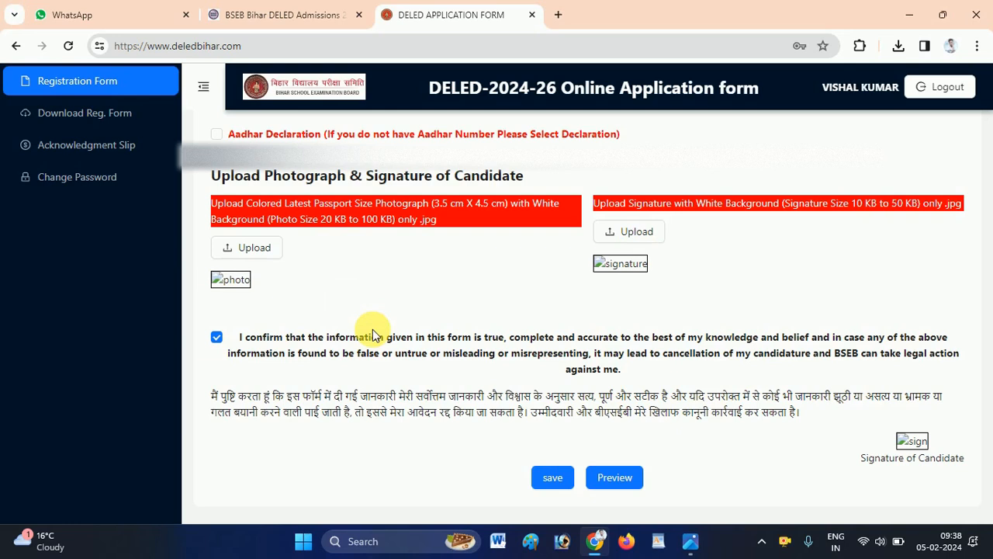
Upload 'randam image' as the candidate's passport-size photograph
click(253, 247)
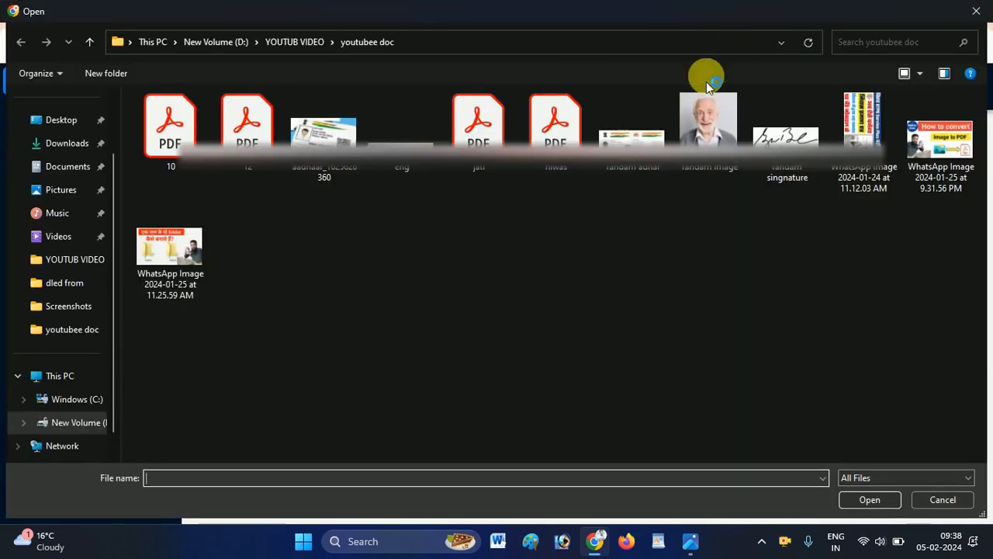
double_click(721, 141)
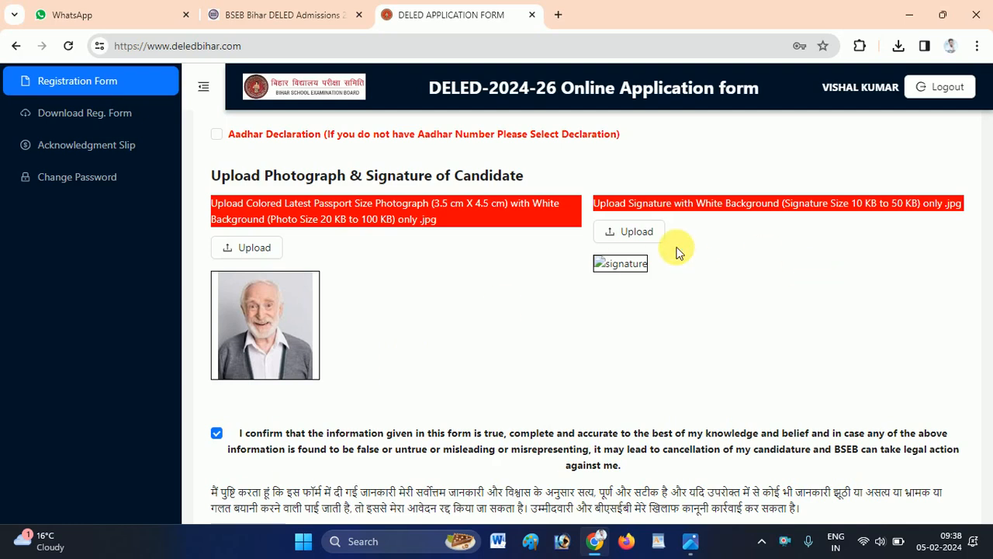
Try uploading 'randam singnature' as the signature, which fails the 10–50 KB size limit
click(625, 232)
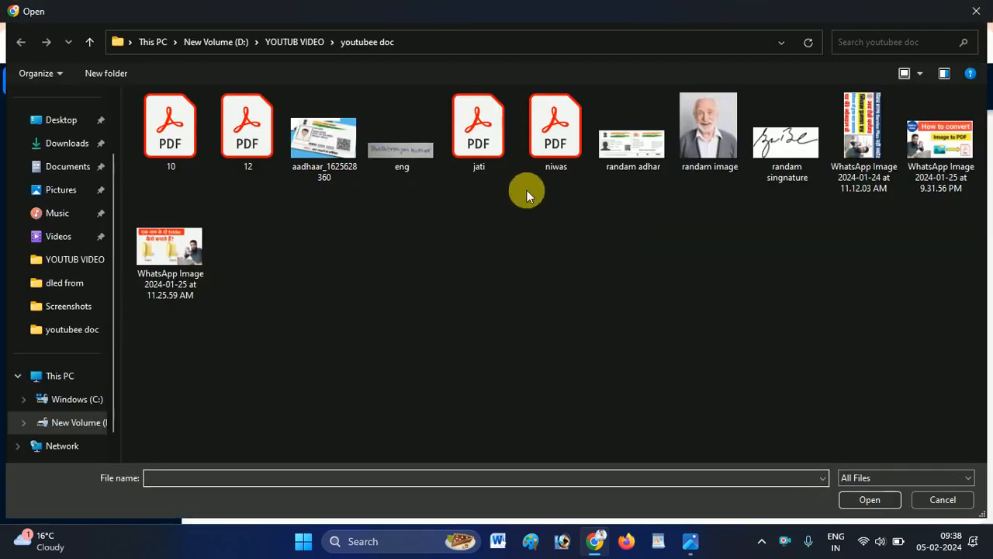
click(789, 151)
double_click(789, 149)
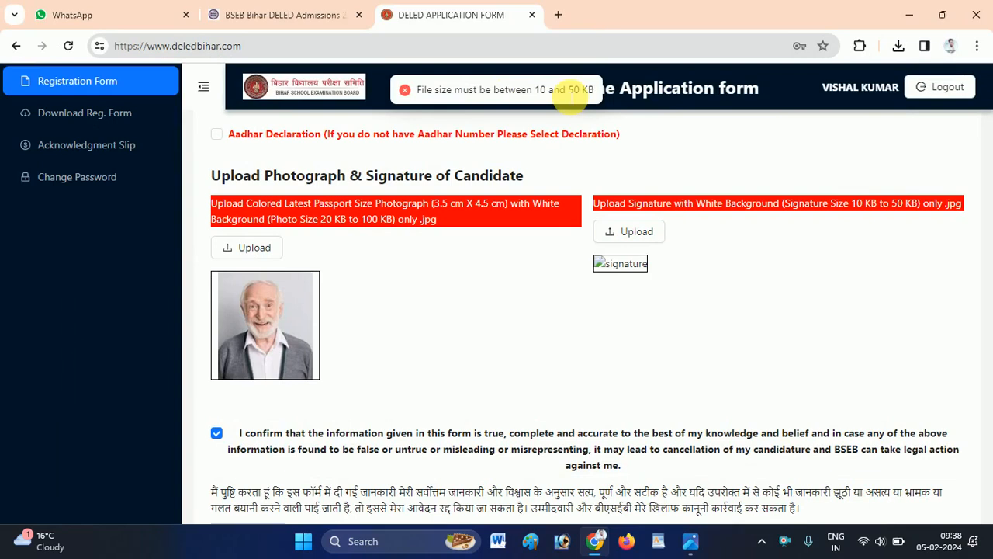
click(531, 541)
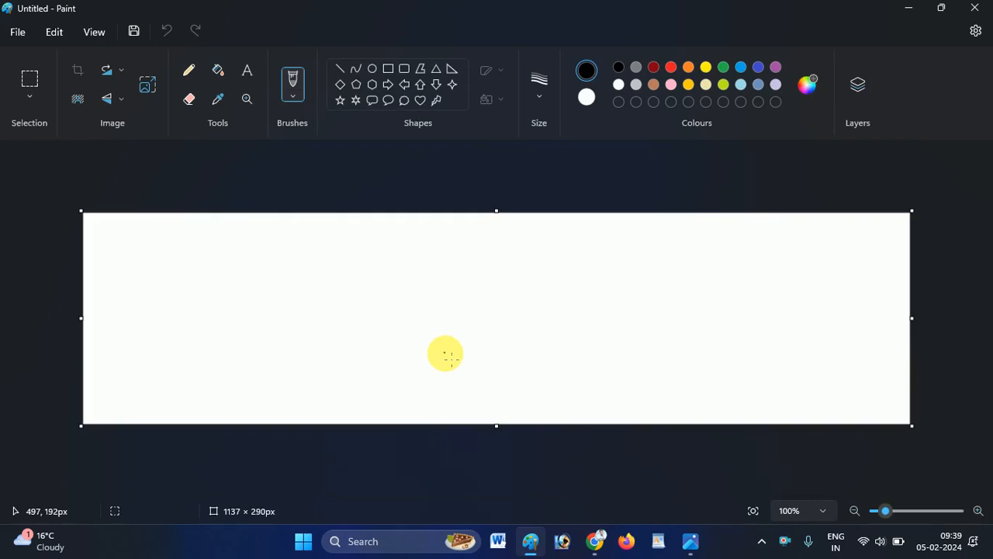
Resize 'randam singnature' in Paint to 350 pixels wide (350 × 162 px, 10.3 KB)
key(ctrl+o)
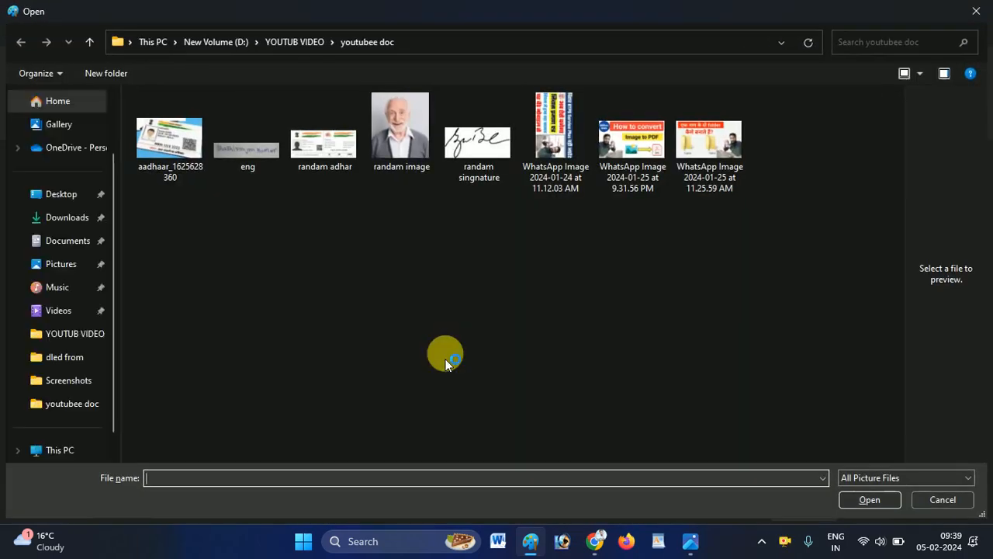
double_click(478, 140)
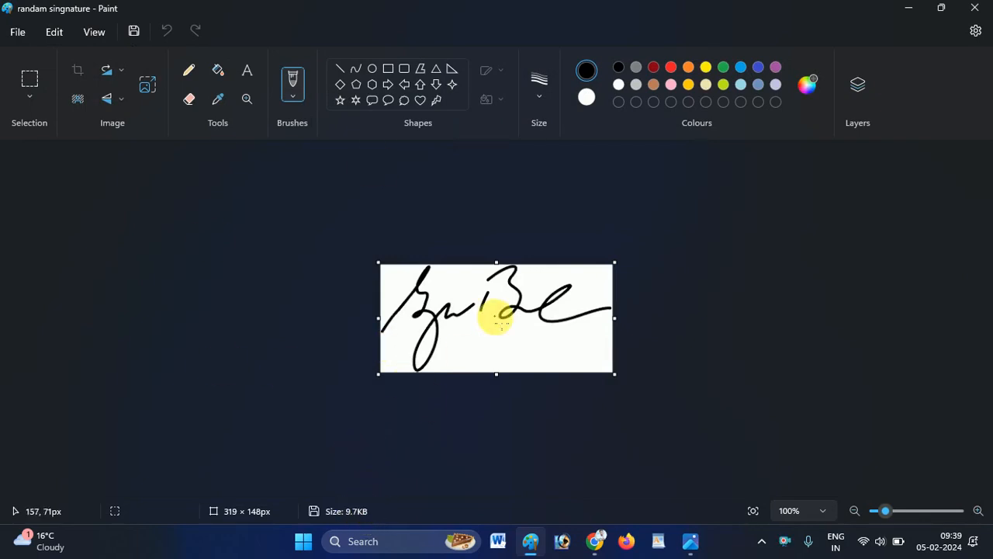
click(151, 86)
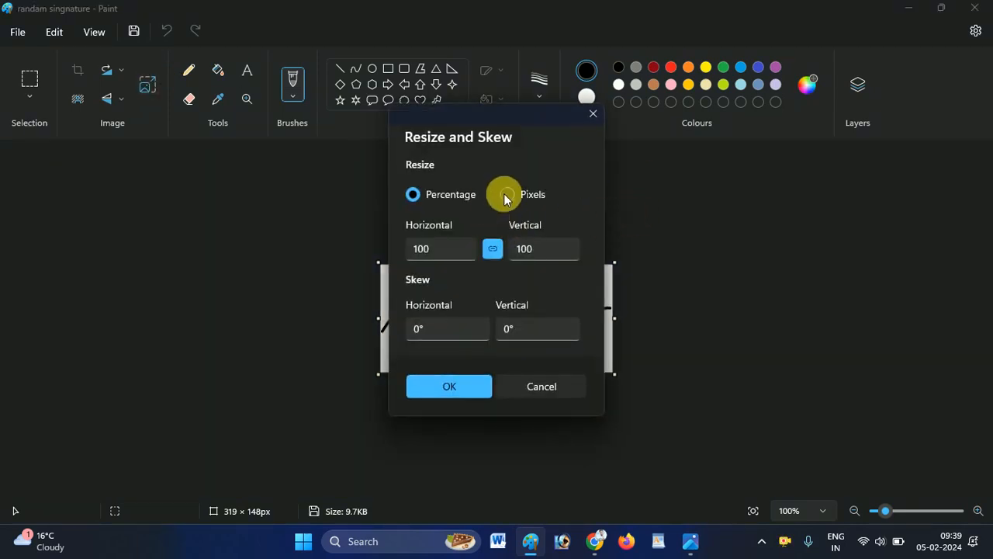
click(505, 195)
double_click(456, 257)
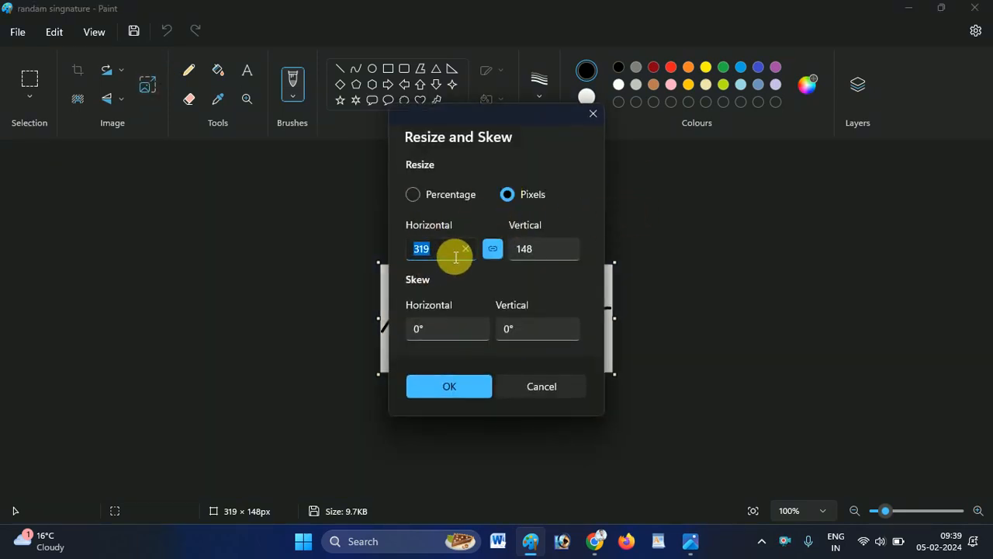
key(BackSpace)
text(350)
key(Return)
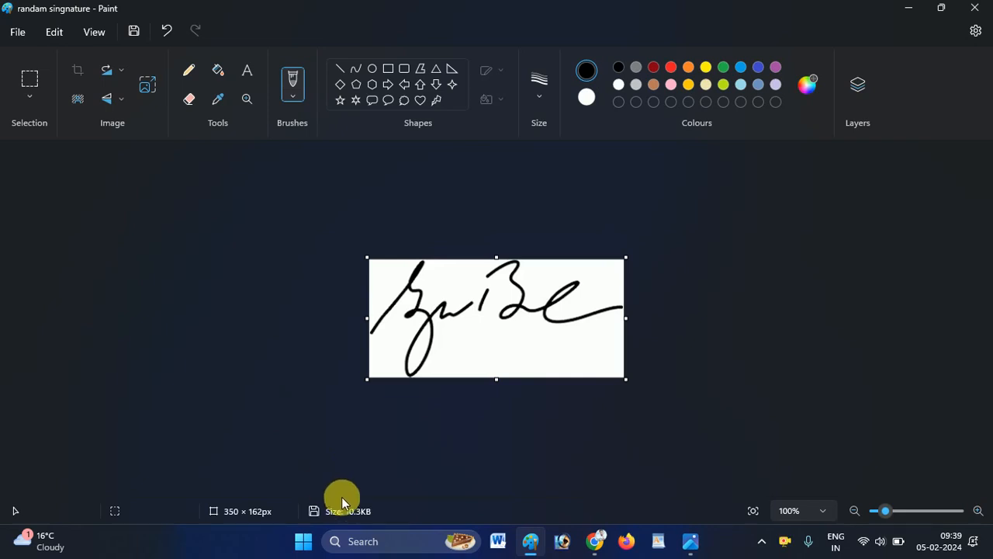
click(596, 544)
click(638, 236)
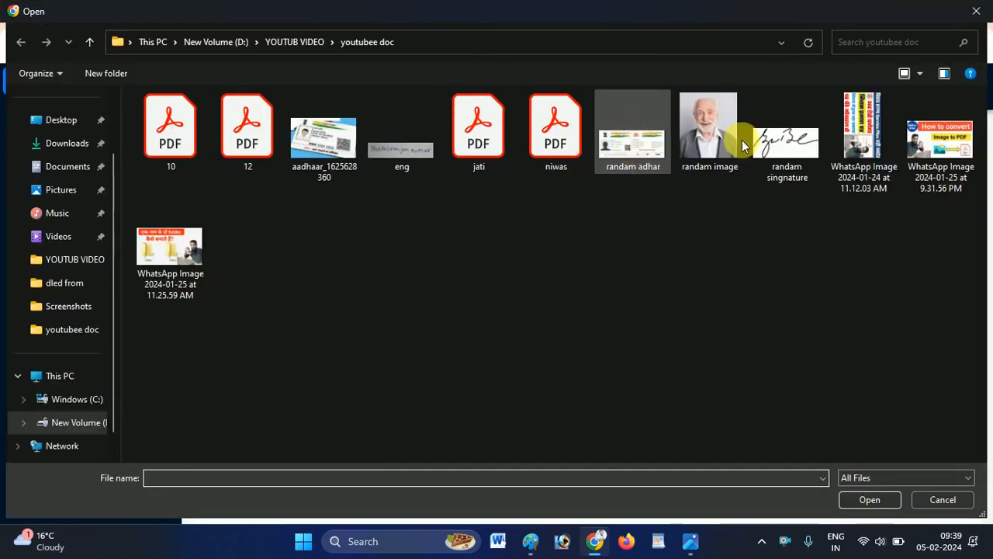
Upload the 'eng' image as the signature so it appears under Signature of Candidate
double_click(776, 145)
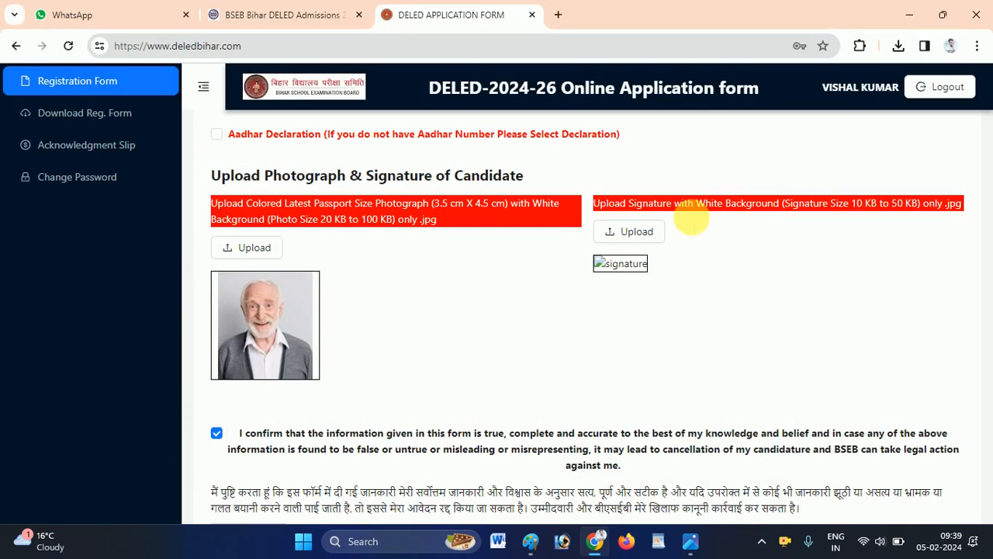
click(649, 231)
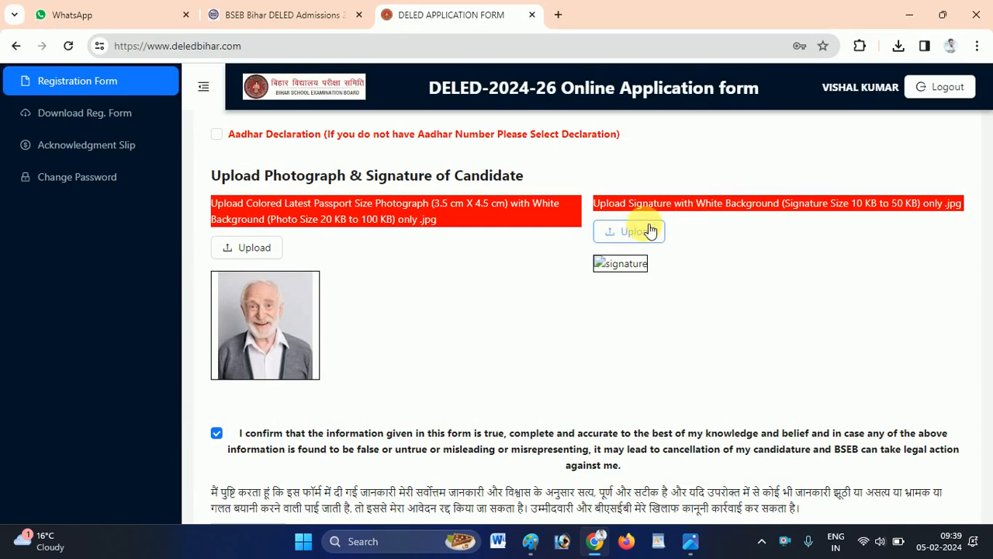
click(649, 231)
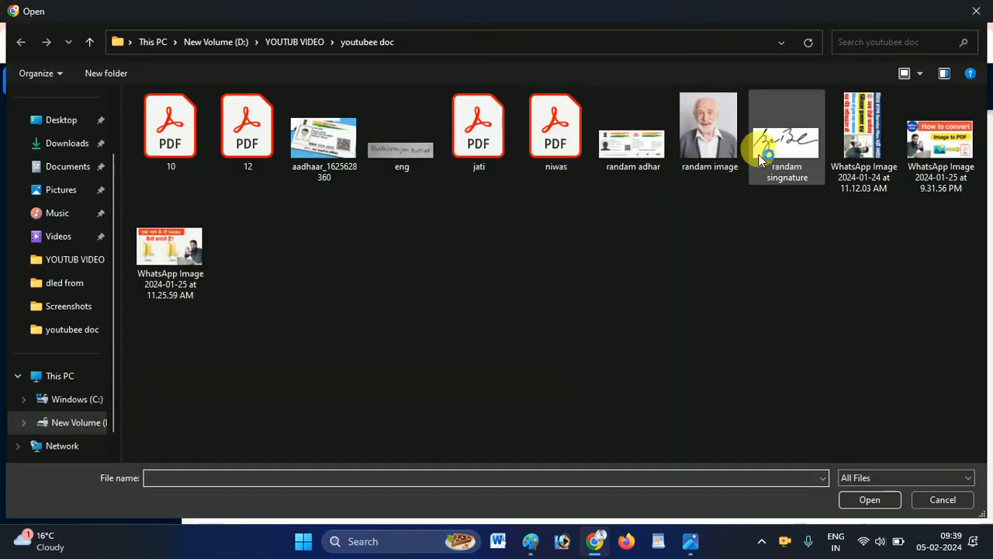
double_click(386, 154)
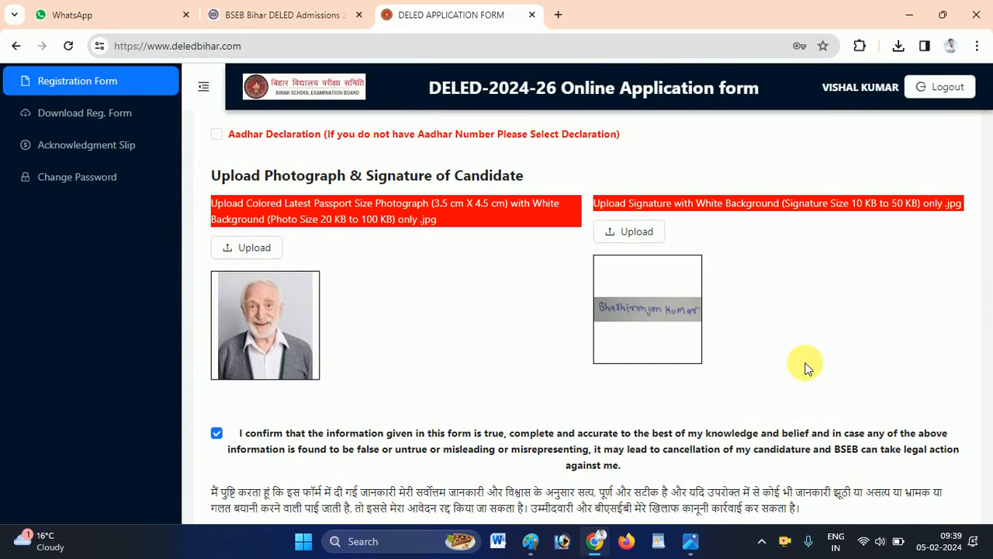
scroll(807, 372, down, 2)
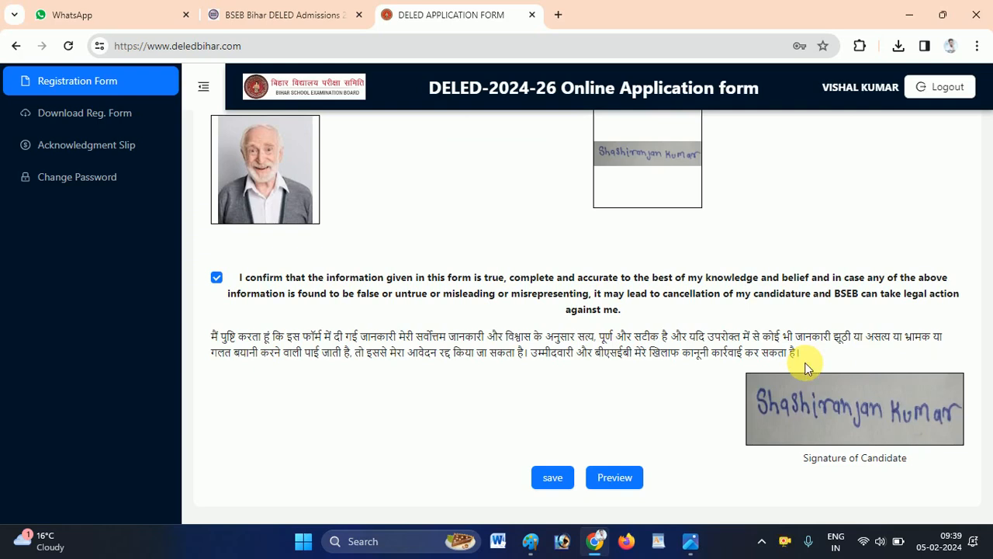
Save the application, then preview it and scroll through the entered details and signature
click(556, 480)
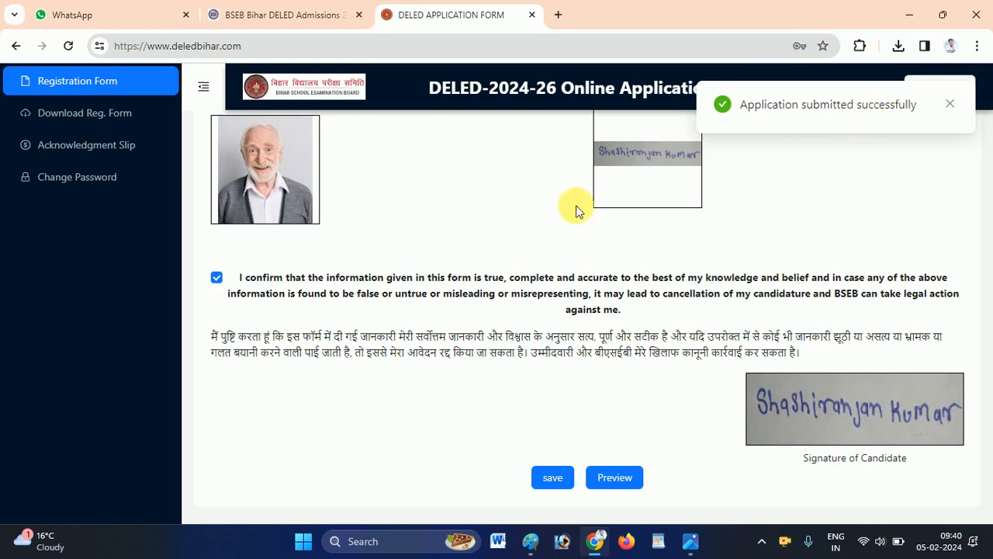
click(627, 481)
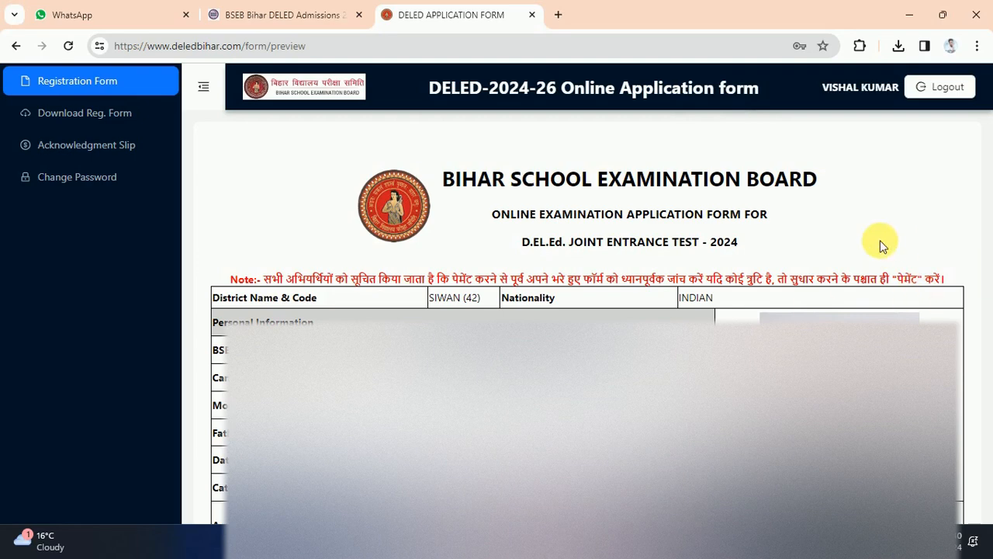
scroll(881, 250, down, 10)
scroll(882, 245, up, 10)
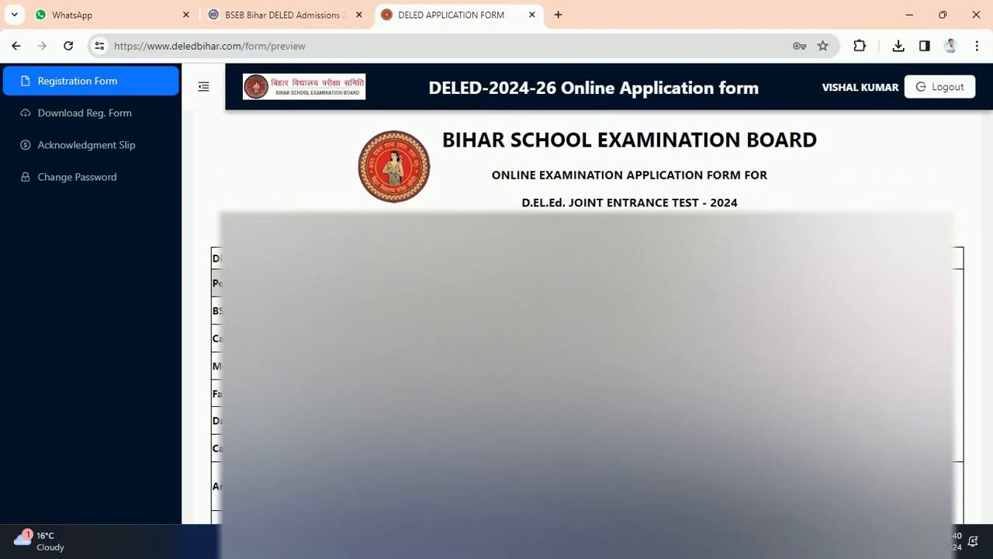
scroll(882, 245, down, 10)
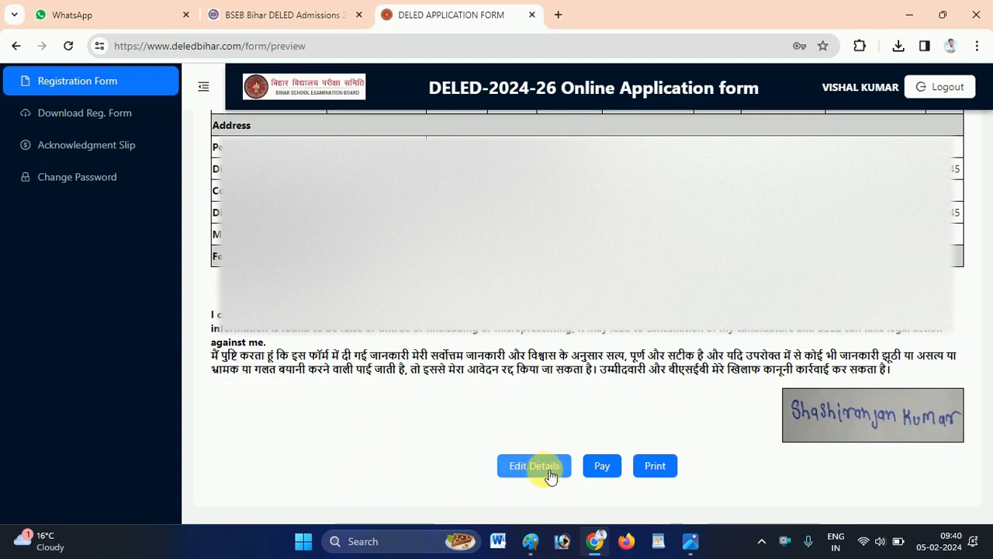
Go to the Pay Registration Fee page showing 960.00 due
click(605, 471)
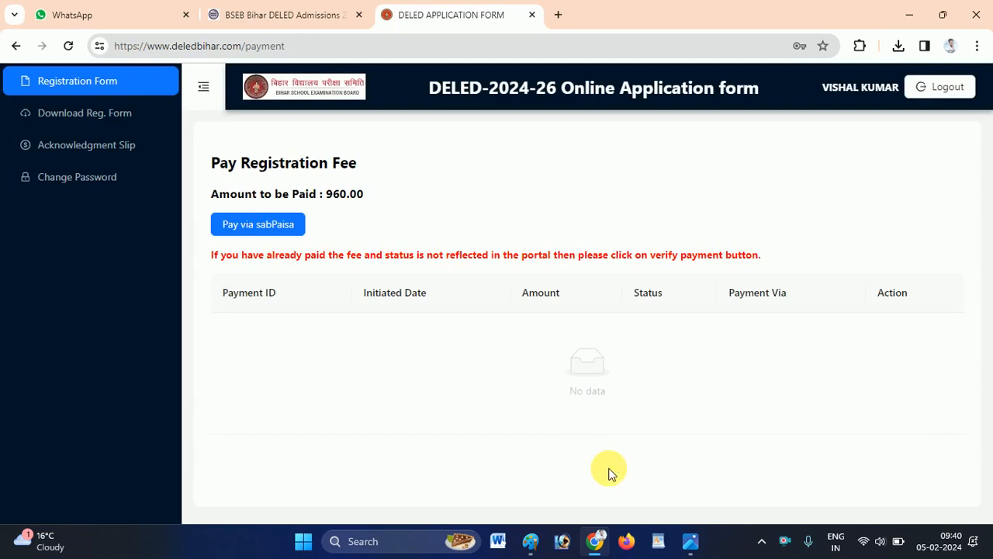
Pay via SabPaisa with Scan QR and generate the UPI QR code for INR 973.00
click(280, 237)
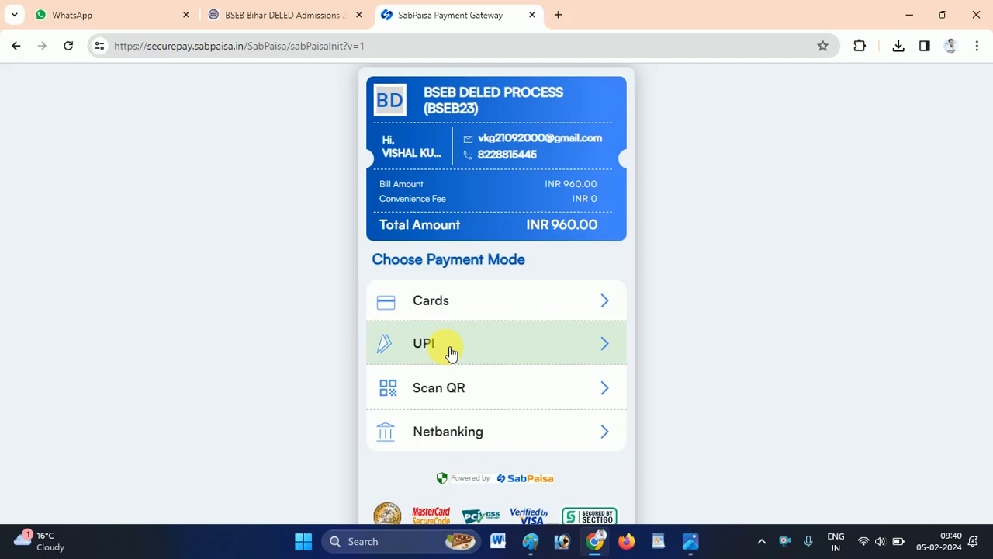
click(535, 399)
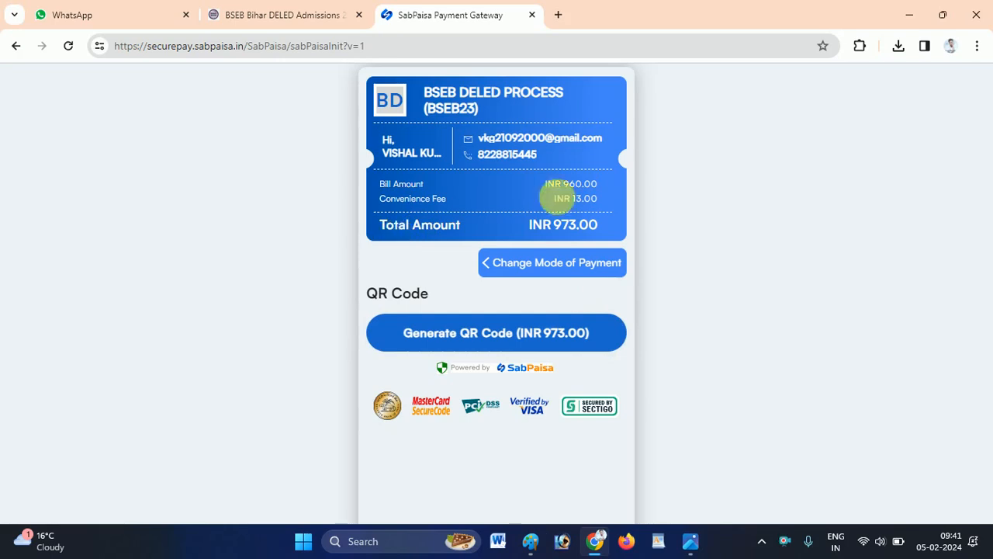
click(547, 343)
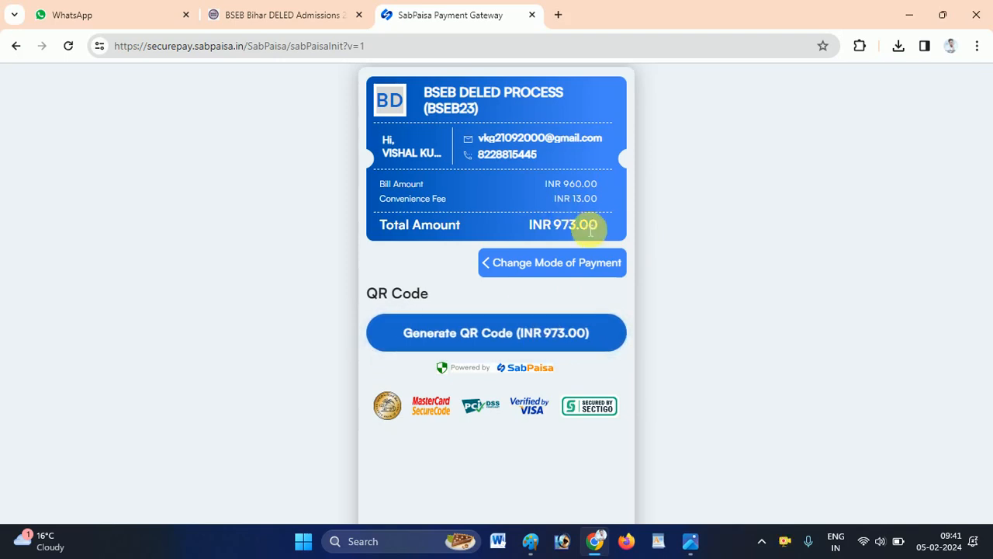
click(508, 342)
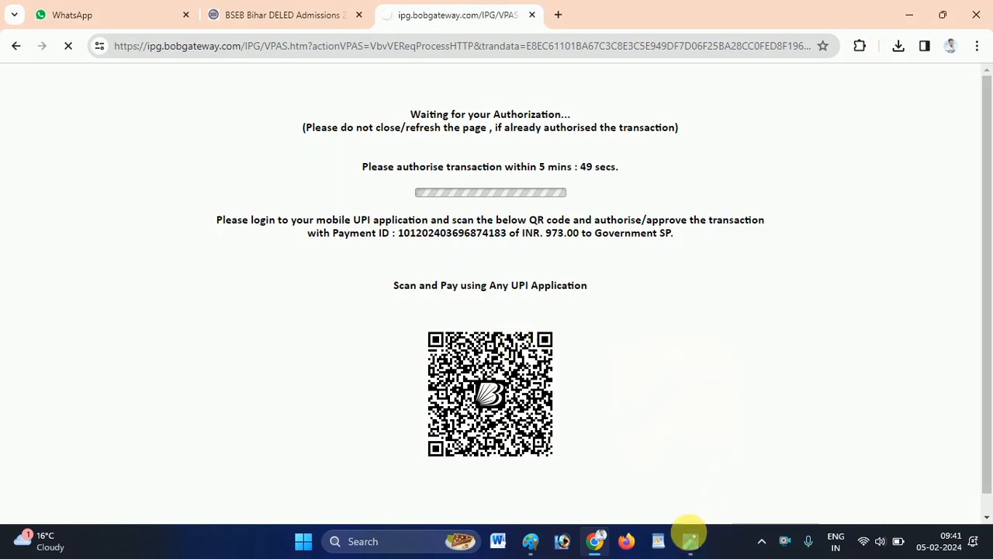
Display the saved 'Payment Successful' screenshot in Windows Photos
click(689, 539)
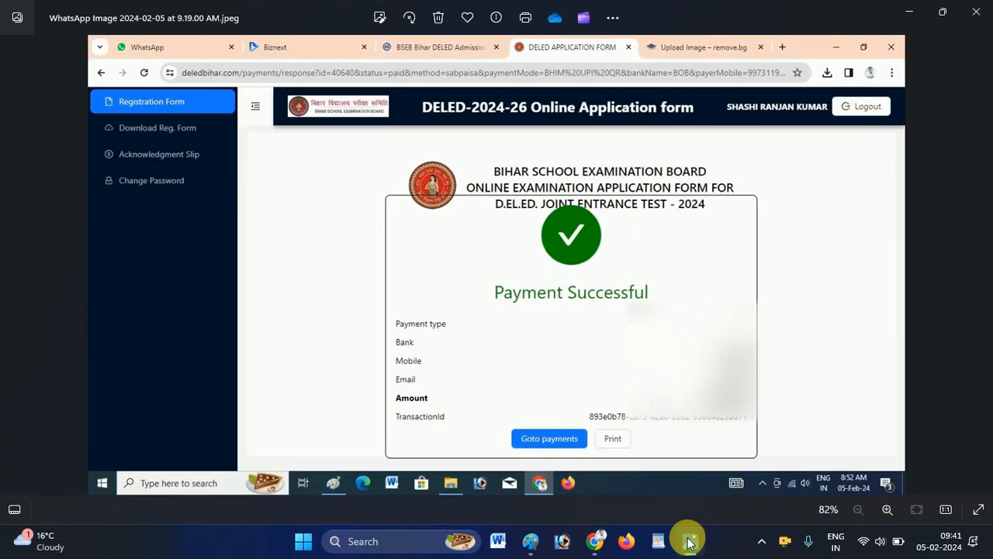